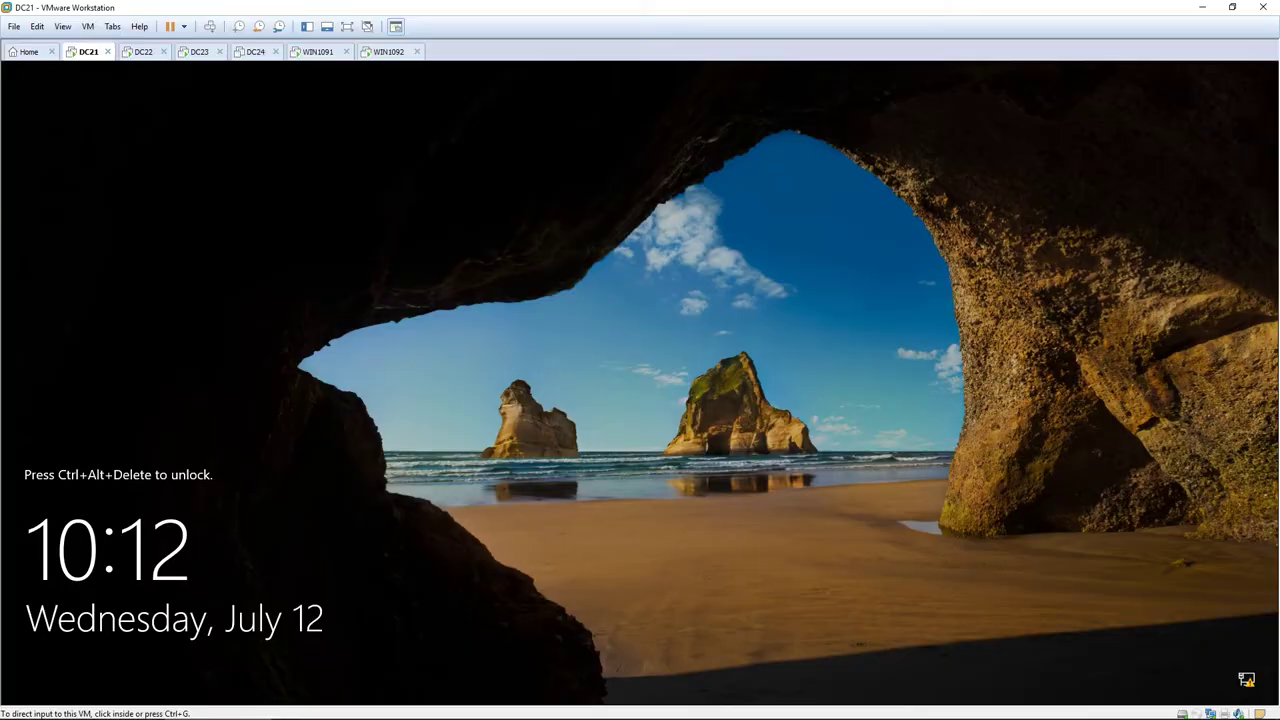
Sign in to DC21 as the domain administrator with the administrator password.
{"action": "key", "text": "ctrl+alt+Delete"}
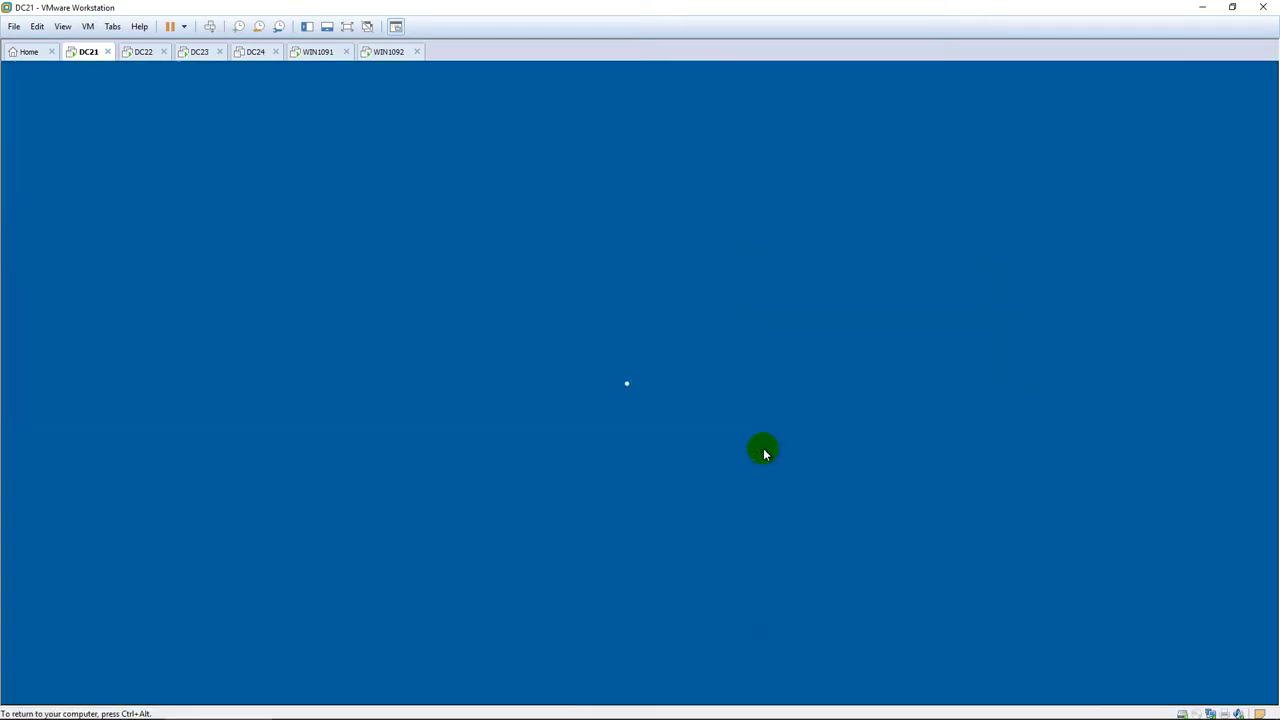
{"action": "type", "text": "Pa$$w0rd"}
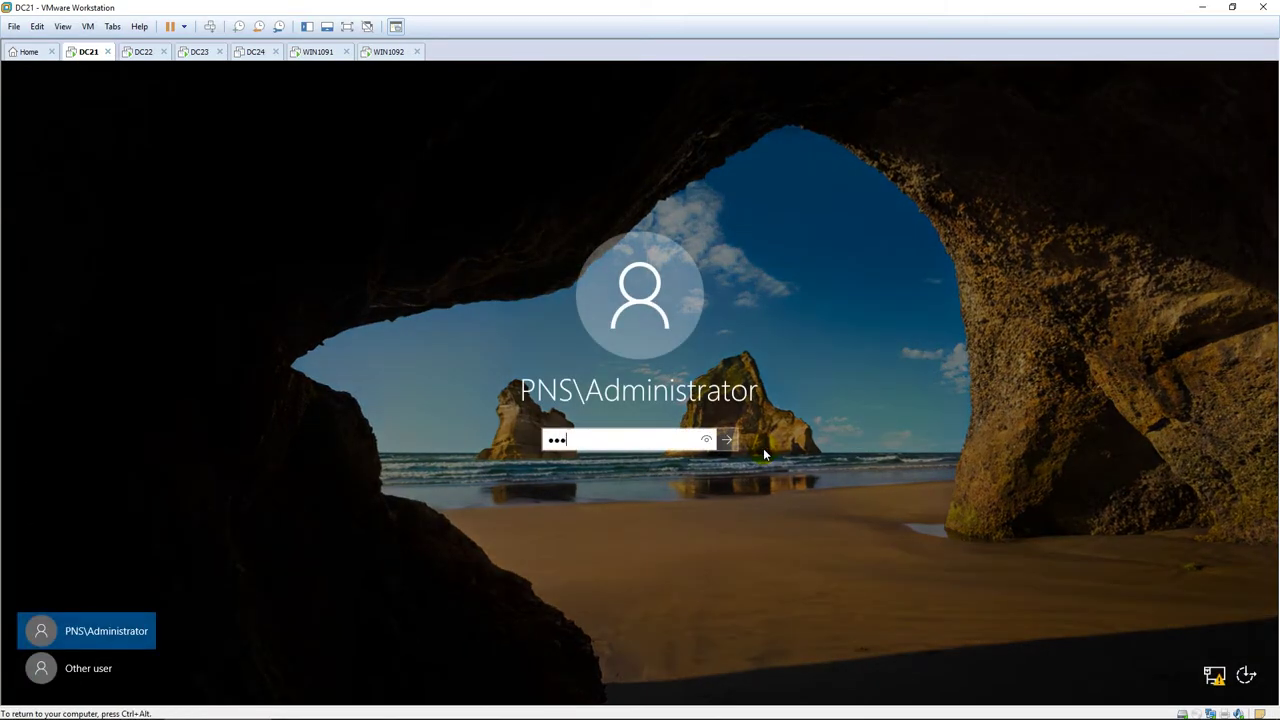
{"action": "key", "text": "Return"}
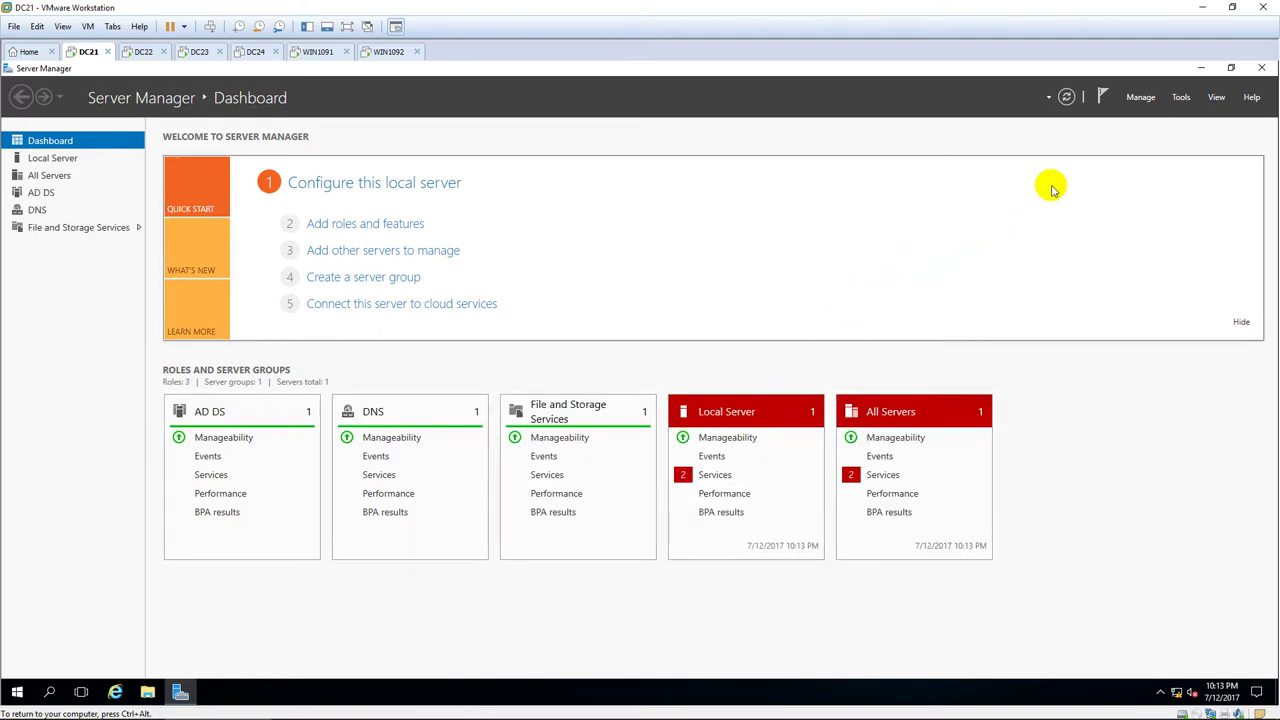
Launch DNS Manager full-screen and expand DC21's Forward Lookup Zones to show the pns.vn records.
{"action": "left_click", "coordinate": [1182, 98]}
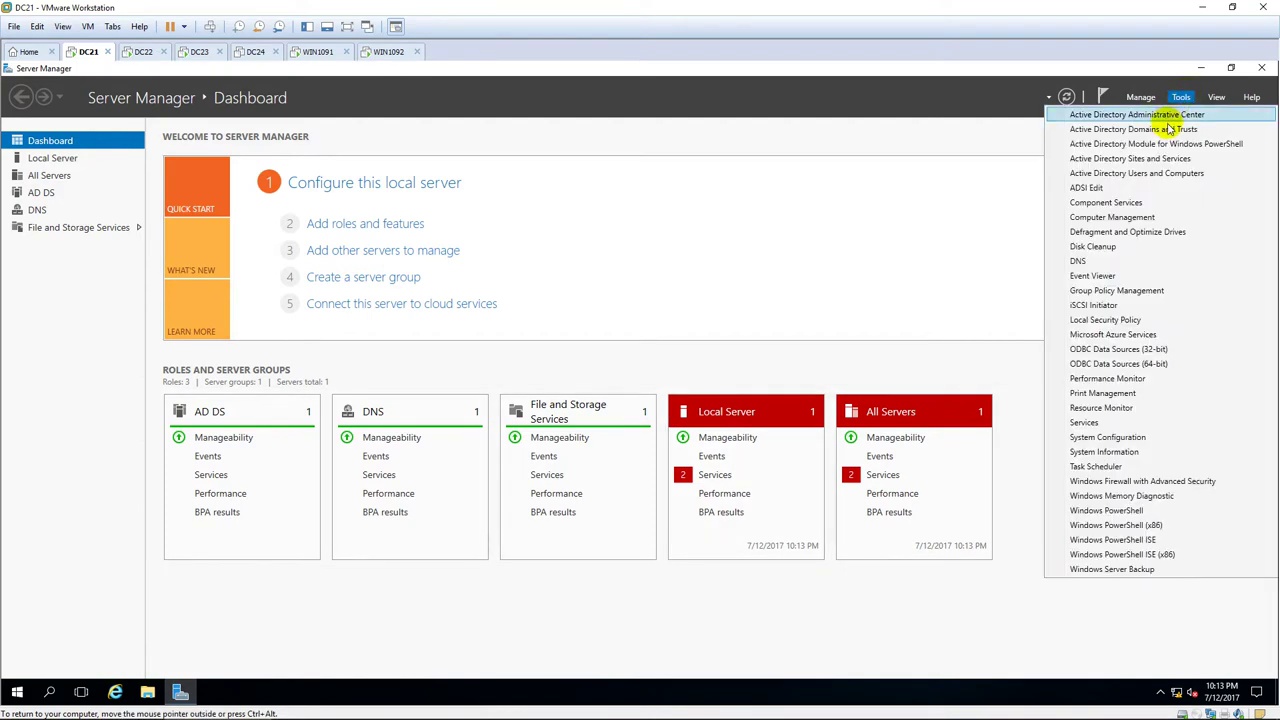
{"action": "left_click", "coordinate": [1134, 260]}
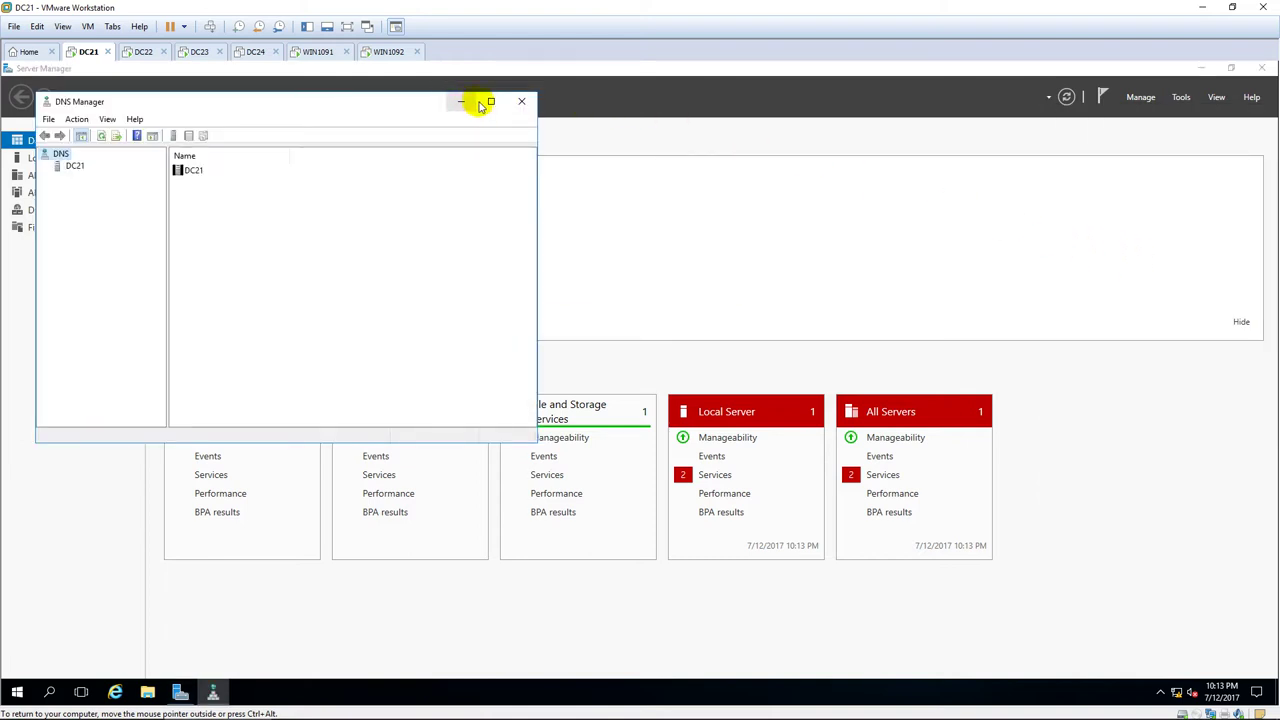
{"action": "left_click", "coordinate": [487, 101]}
{"action": "left_click", "coordinate": [38, 130]}
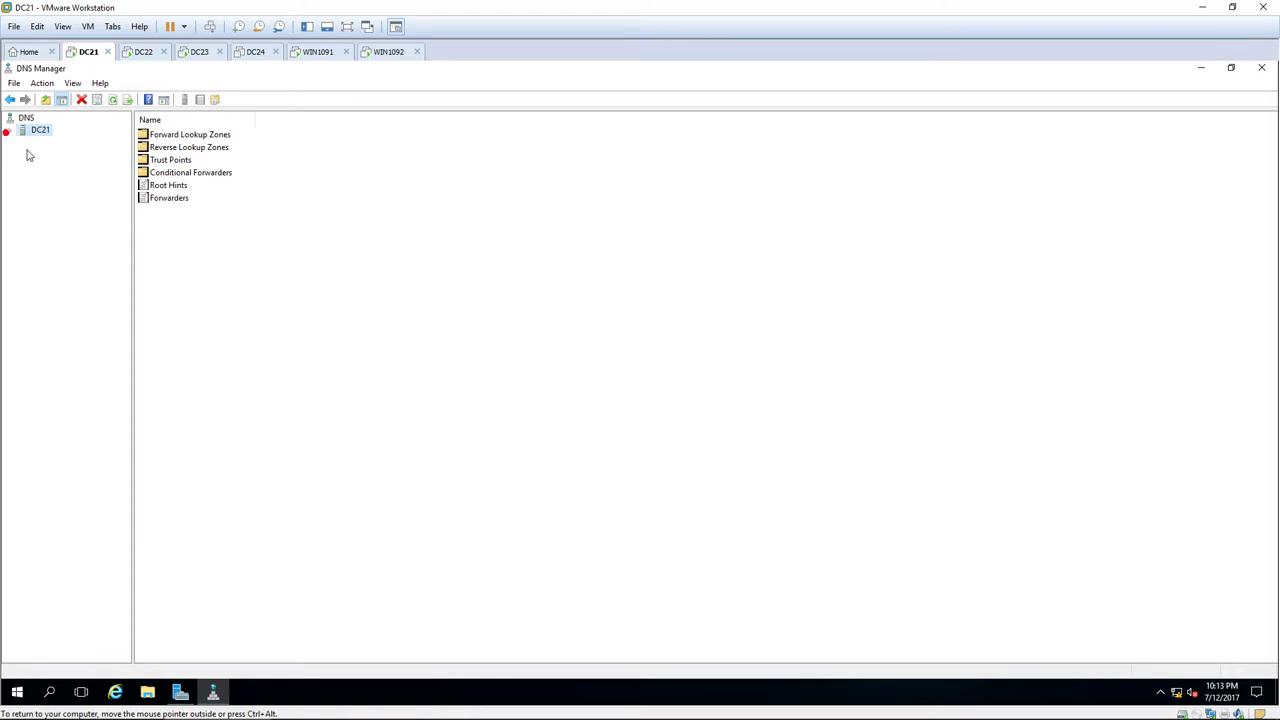
{"action": "left_click", "coordinate": [9, 130]}
{"action": "double_click", "coordinate": [75, 142]}
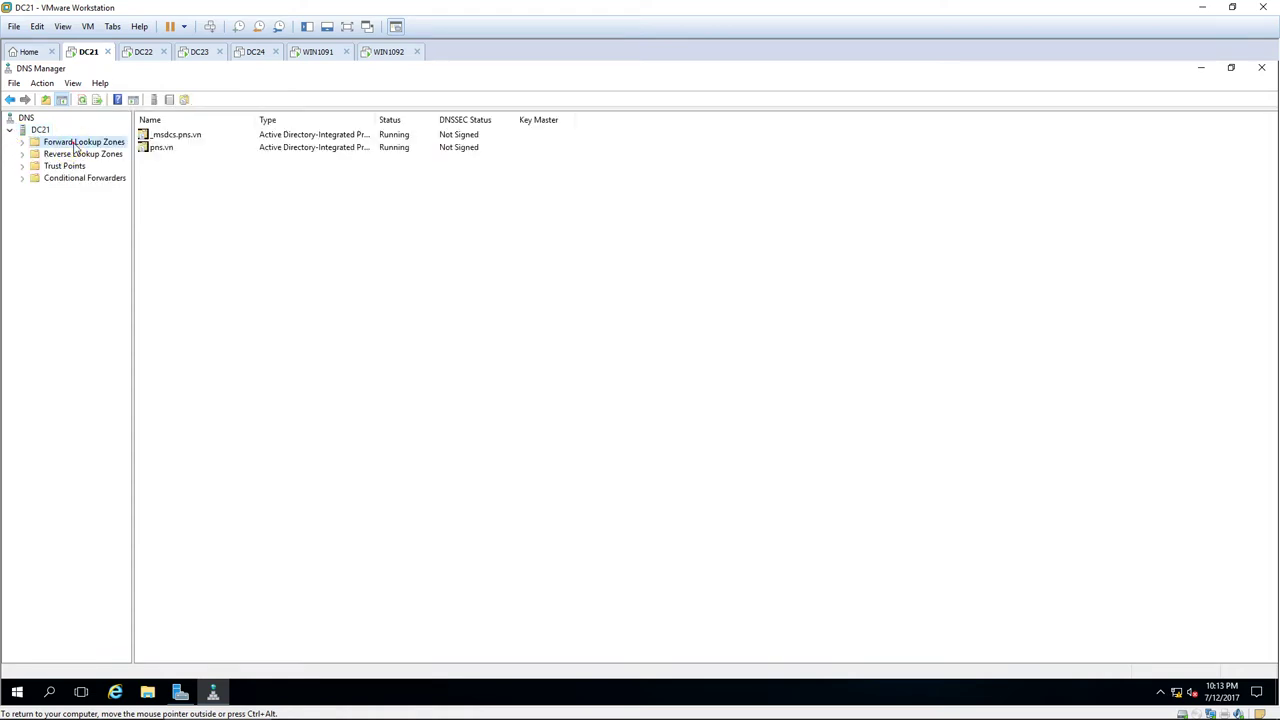
{"action": "double_click", "coordinate": [70, 166]}
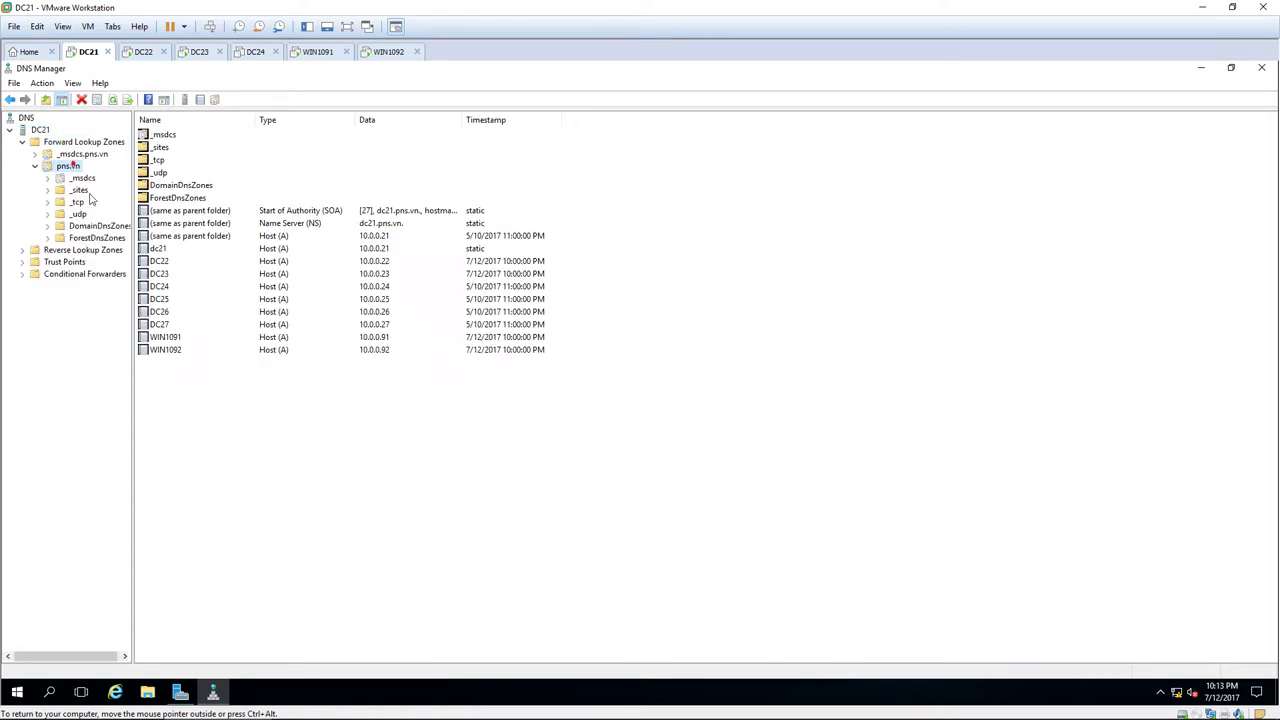
Add a Host (A) record named www with IP 10.0.0.200 to pns.vn and check it.
{"action": "right_click", "coordinate": [191, 379]}
{"action": "left_click", "coordinate": [289, 417]}
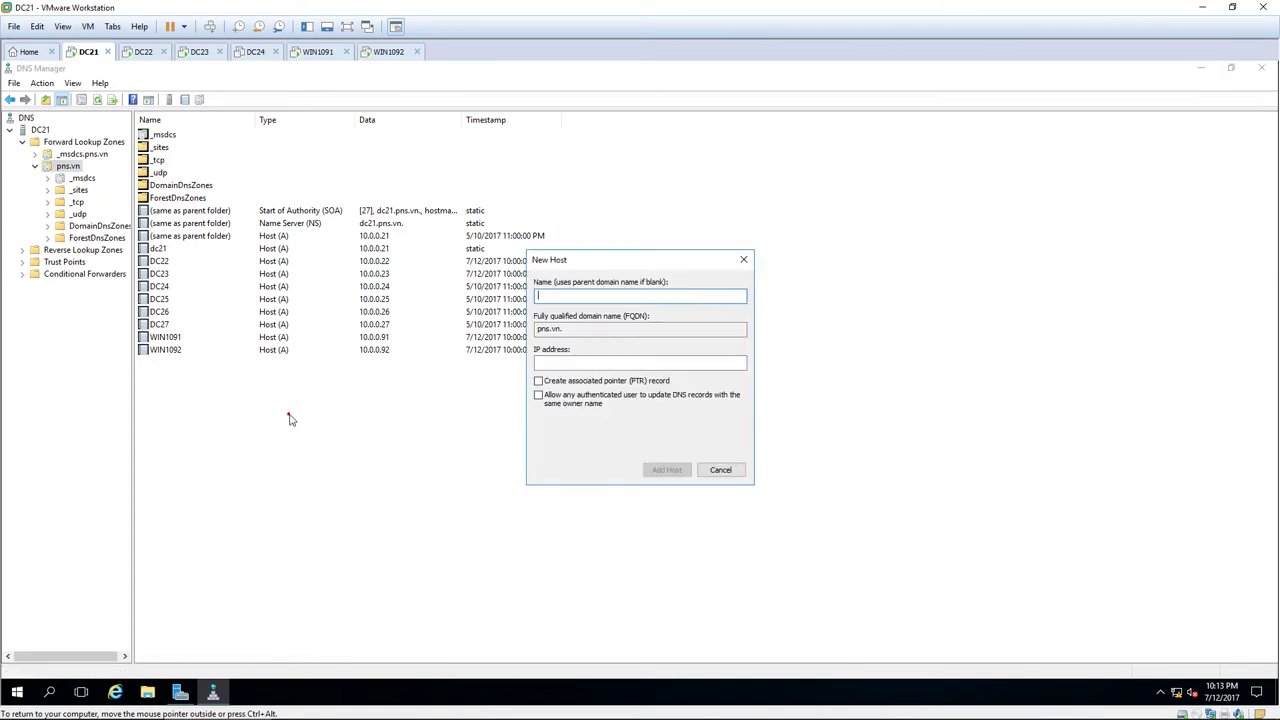
{"action": "type", "text": "www"}
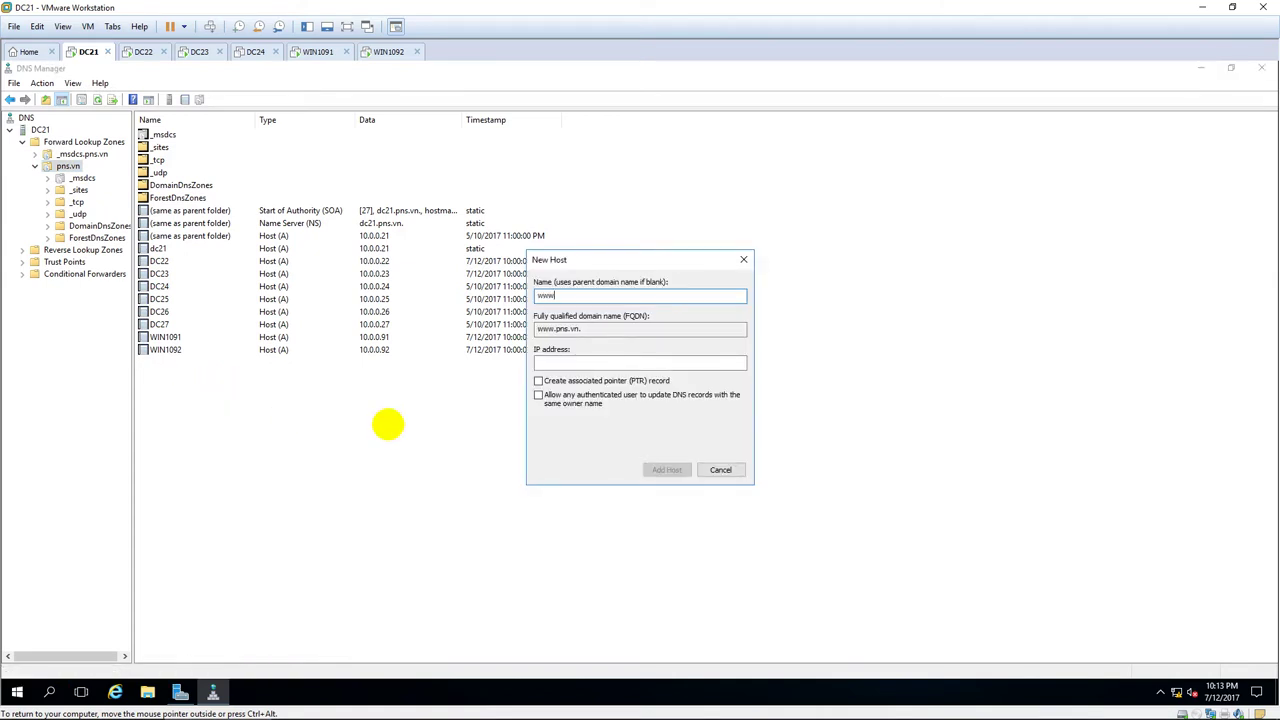
{"action": "left_click", "coordinate": [563, 365]}
{"action": "type", "text": "1"}
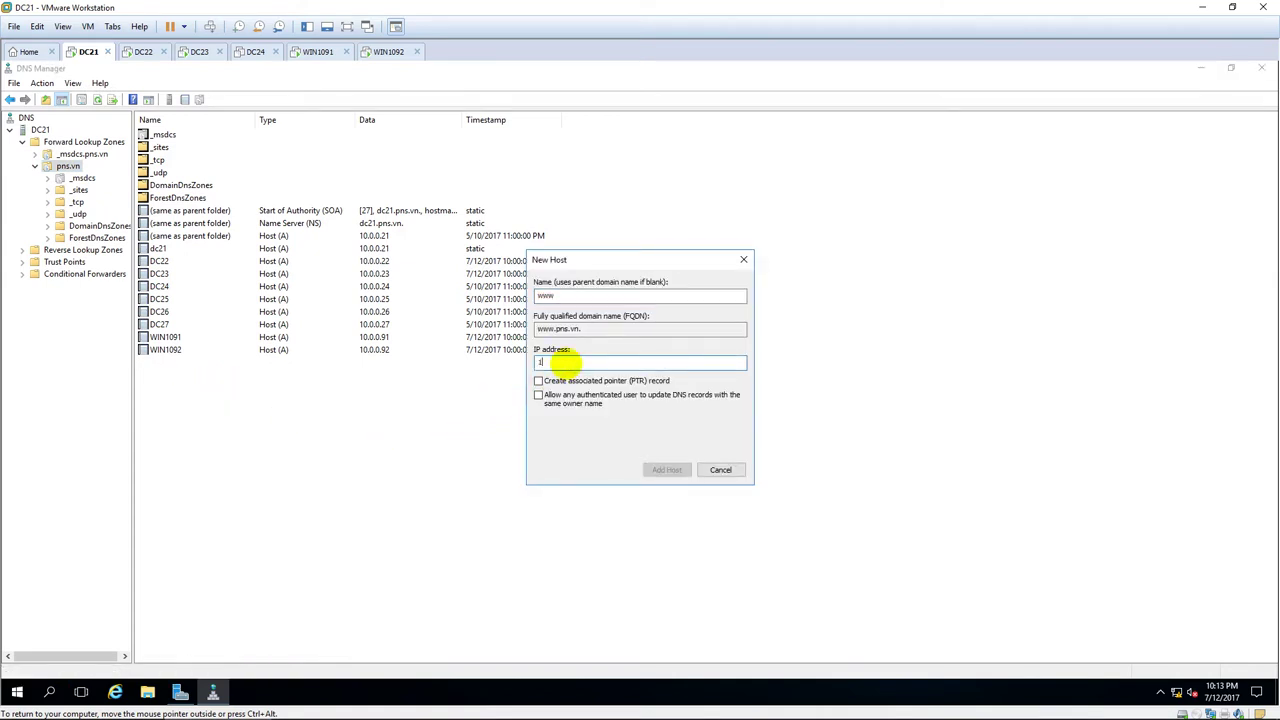
{"action": "type", "text": "0.0.0.200"}
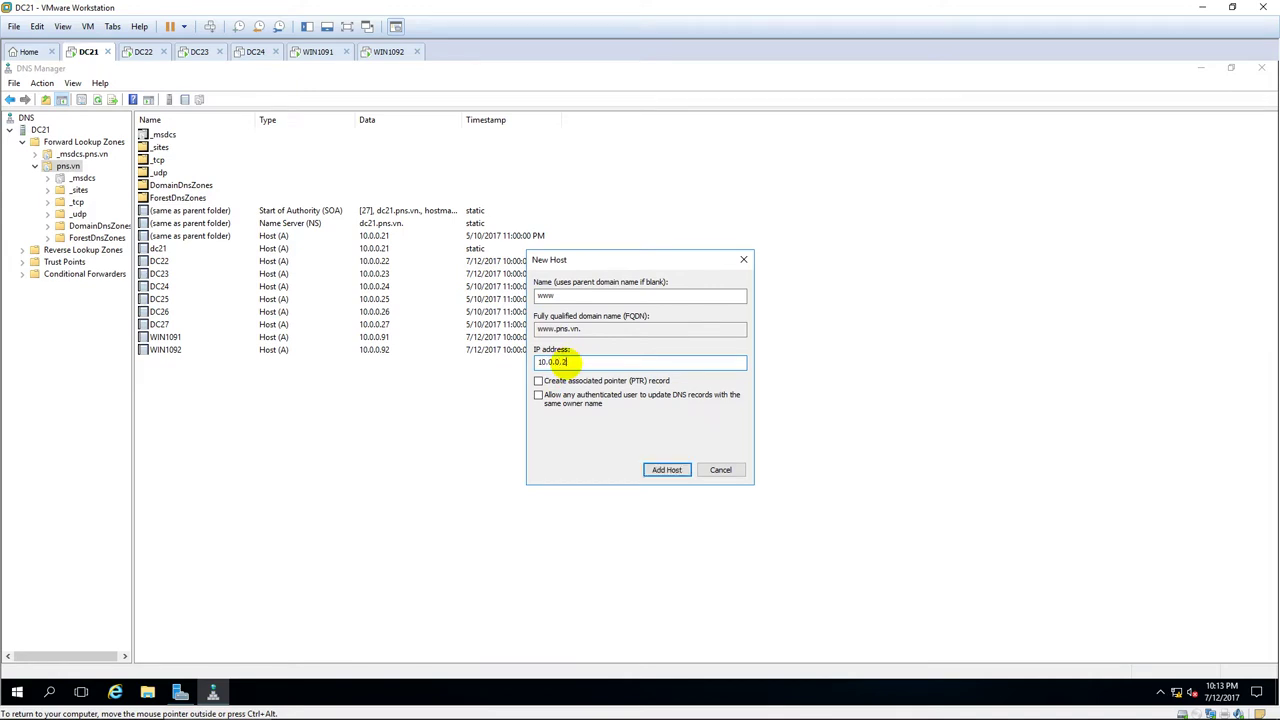
{"action": "left_click", "coordinate": [667, 469]}
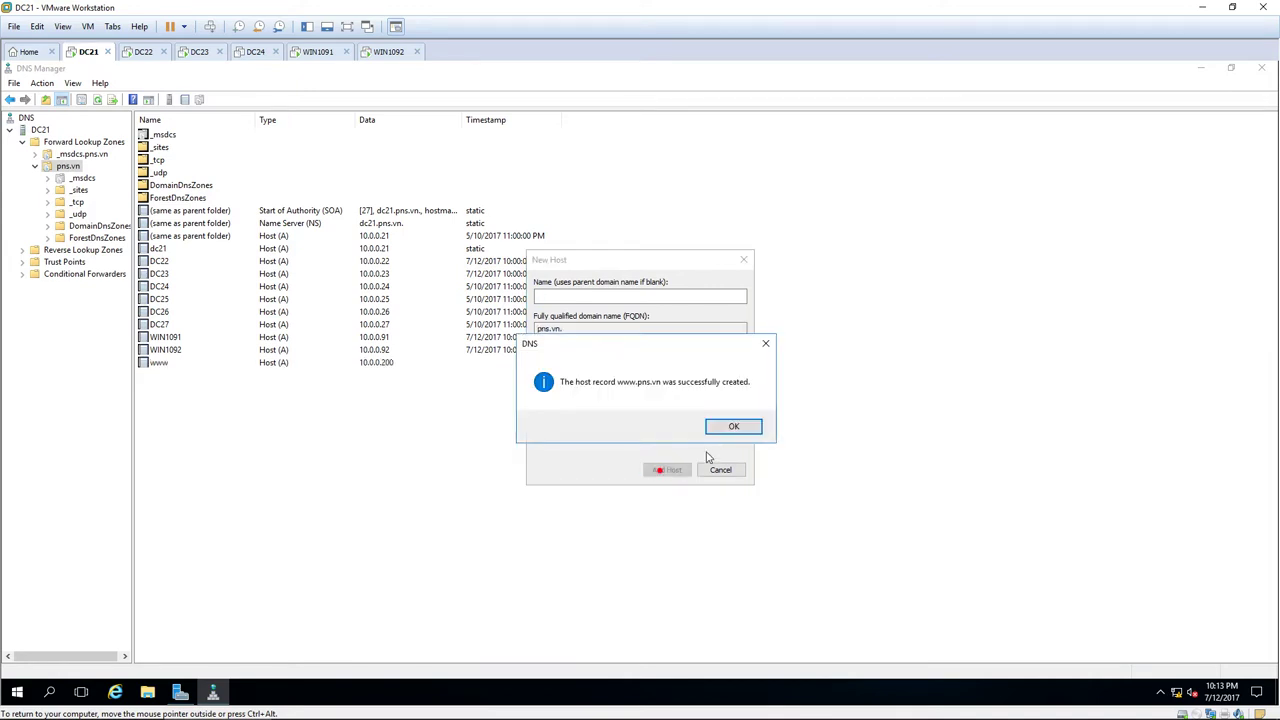
{"action": "left_click", "coordinate": [724, 426]}
{"action": "left_click", "coordinate": [721, 470]}
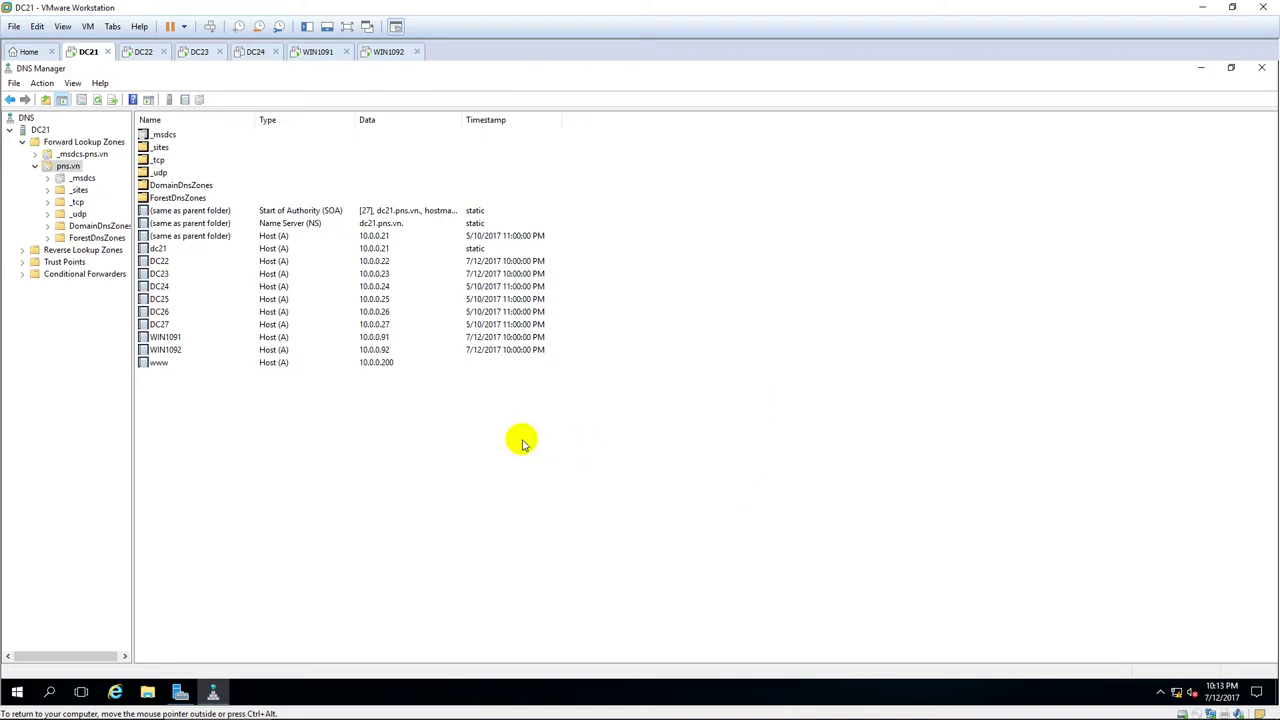
{"action": "left_click", "coordinate": [217, 364]}
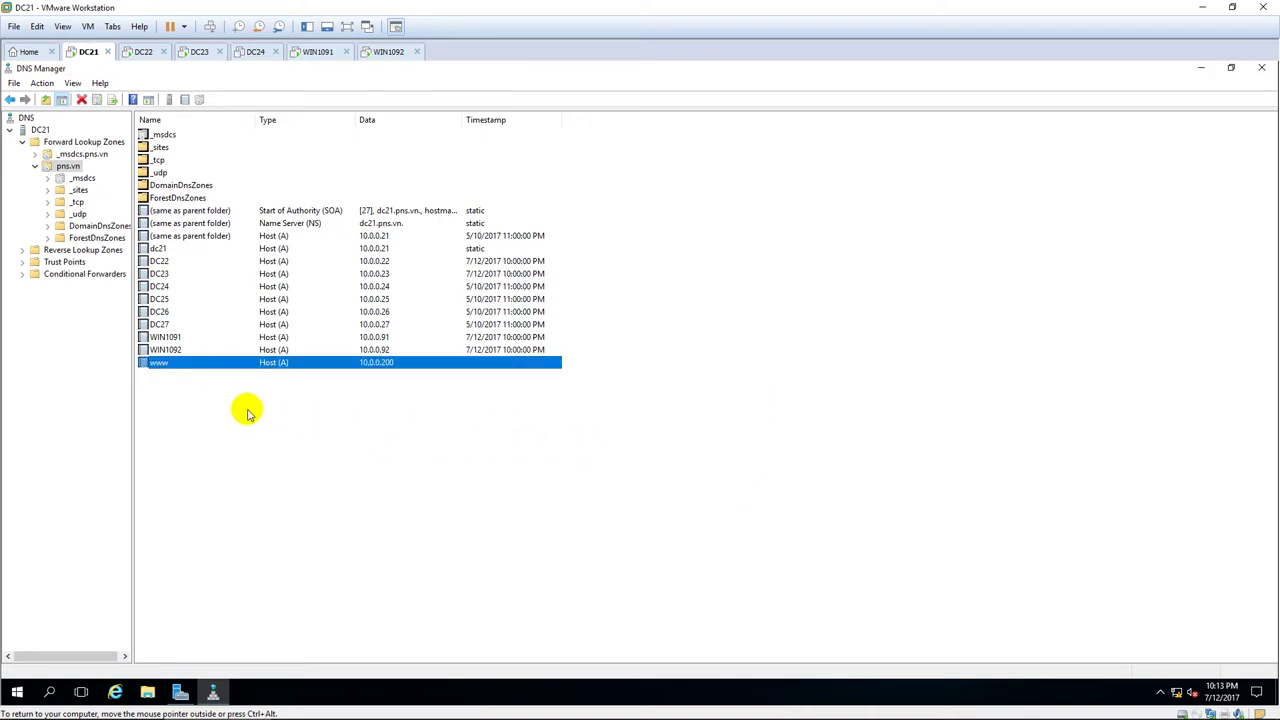
Switch to the DC22 virtual machine and sign in with the administrator password.
{"action": "left_click", "coordinate": [145, 52]}
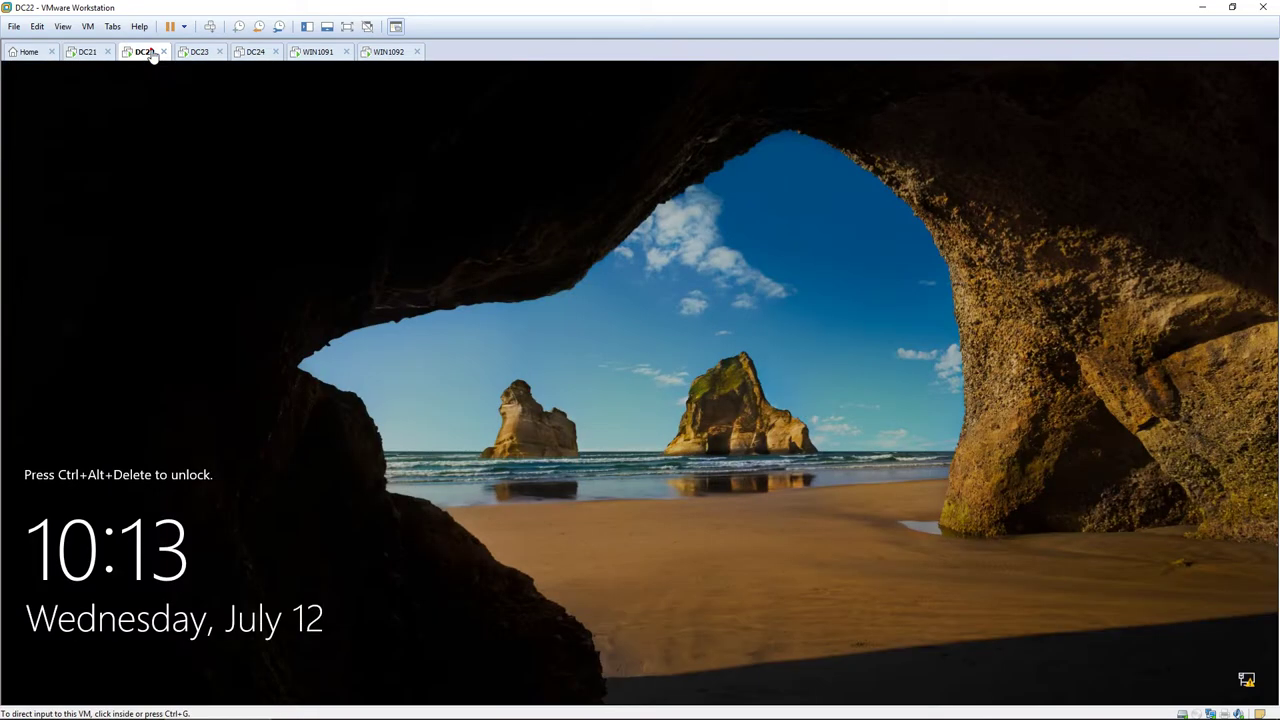
{"action": "key", "text": "ctrl+alt+Insert"}
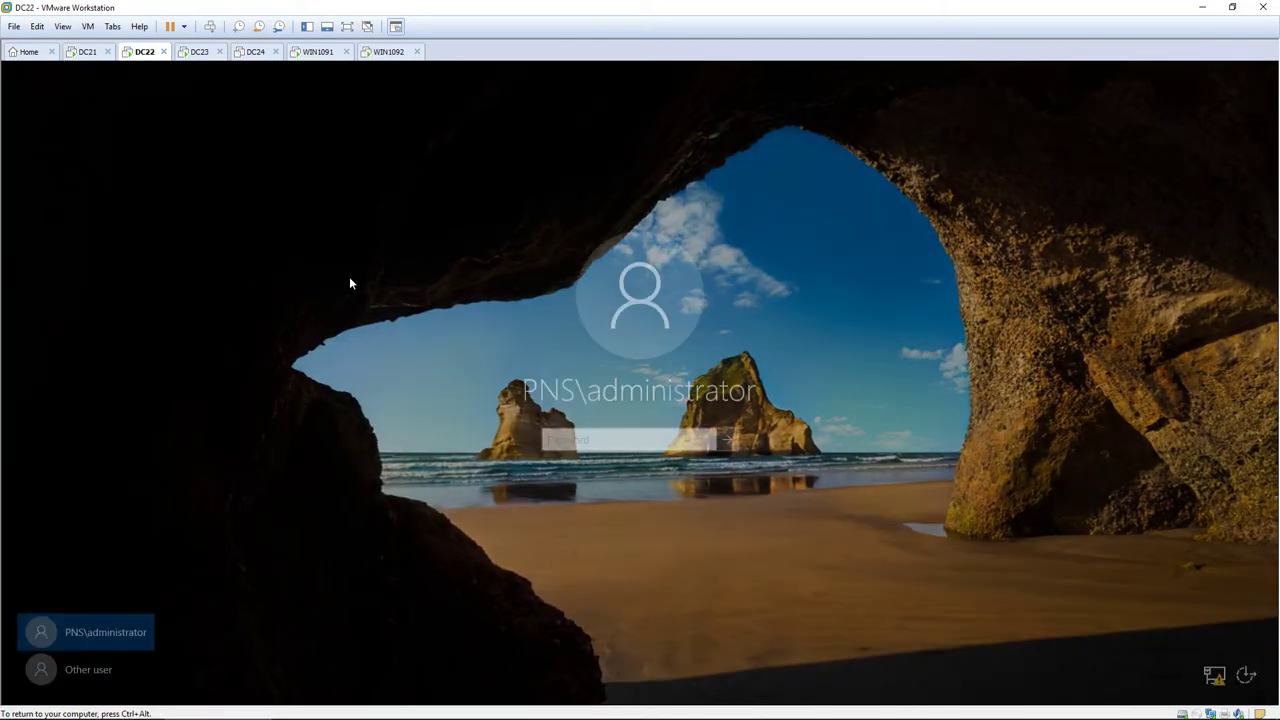
{"action": "type", "text": "••••••••"}
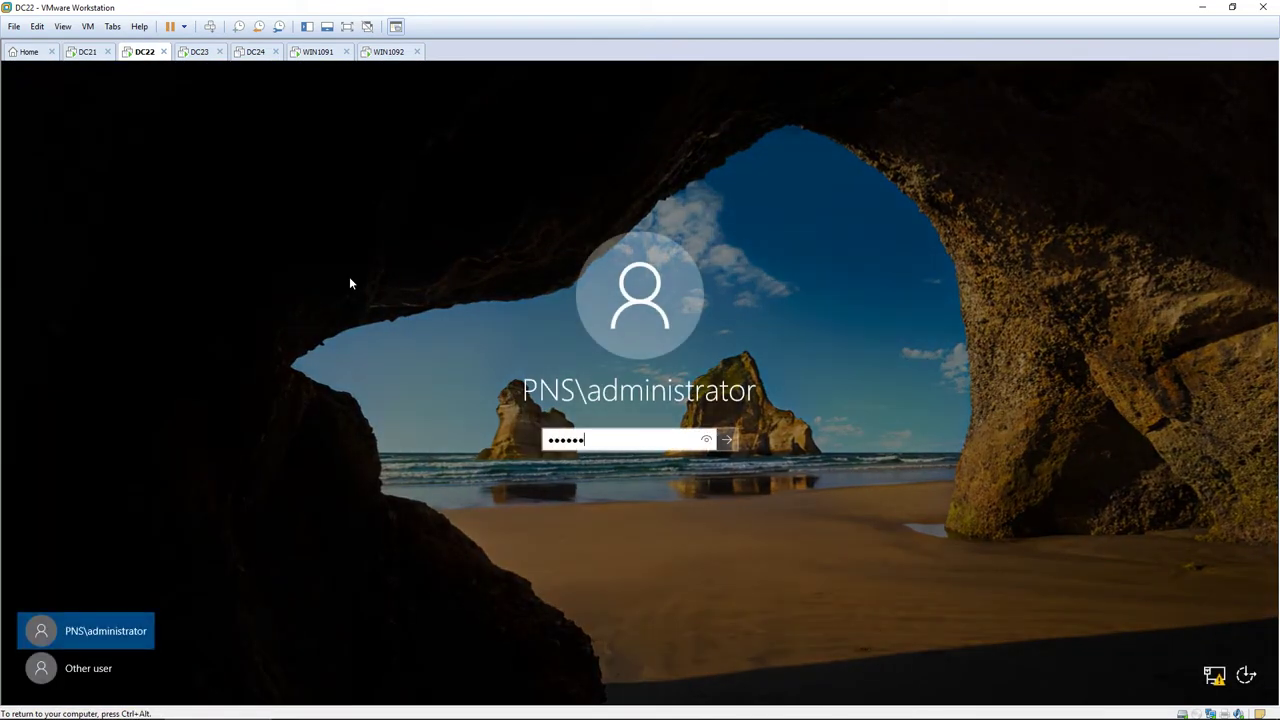
{"action": "key", "text": "Return"}
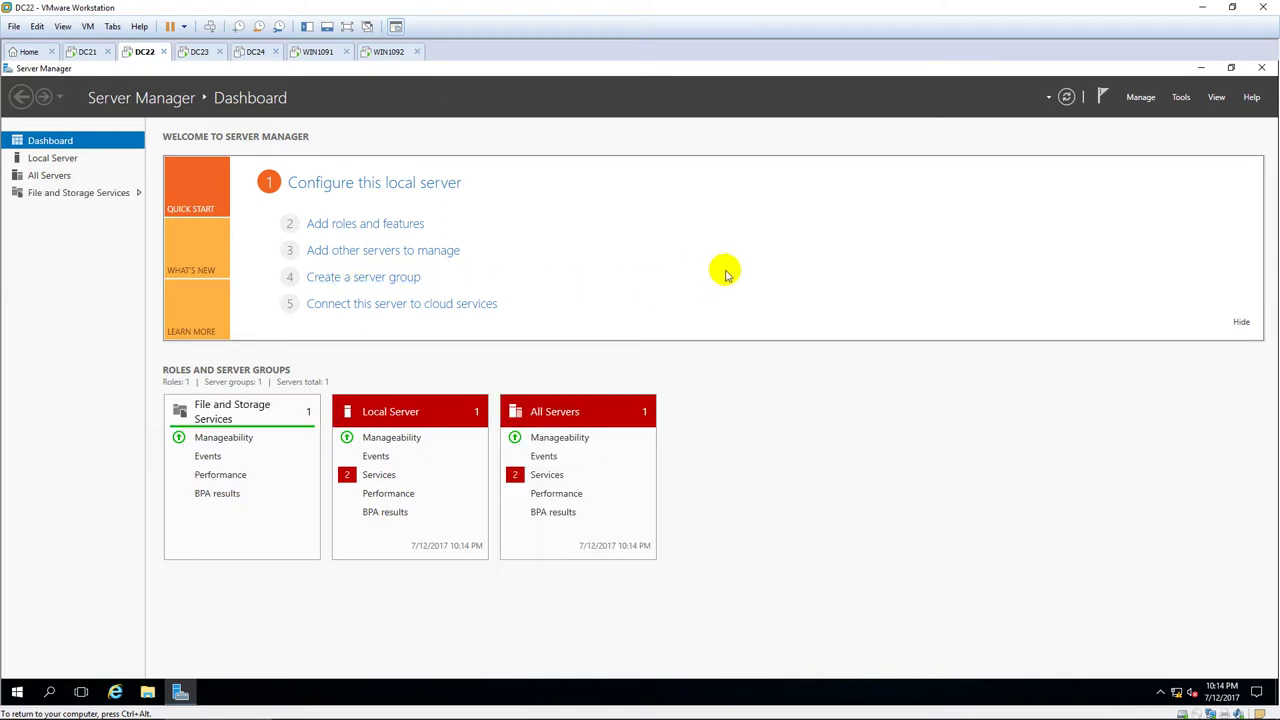
Start the Add Roles and Features wizard full-screen with role-based installation targeting DC22.
{"action": "left_click", "coordinate": [1150, 102]}
{"action": "left_click", "coordinate": [1181, 116]}
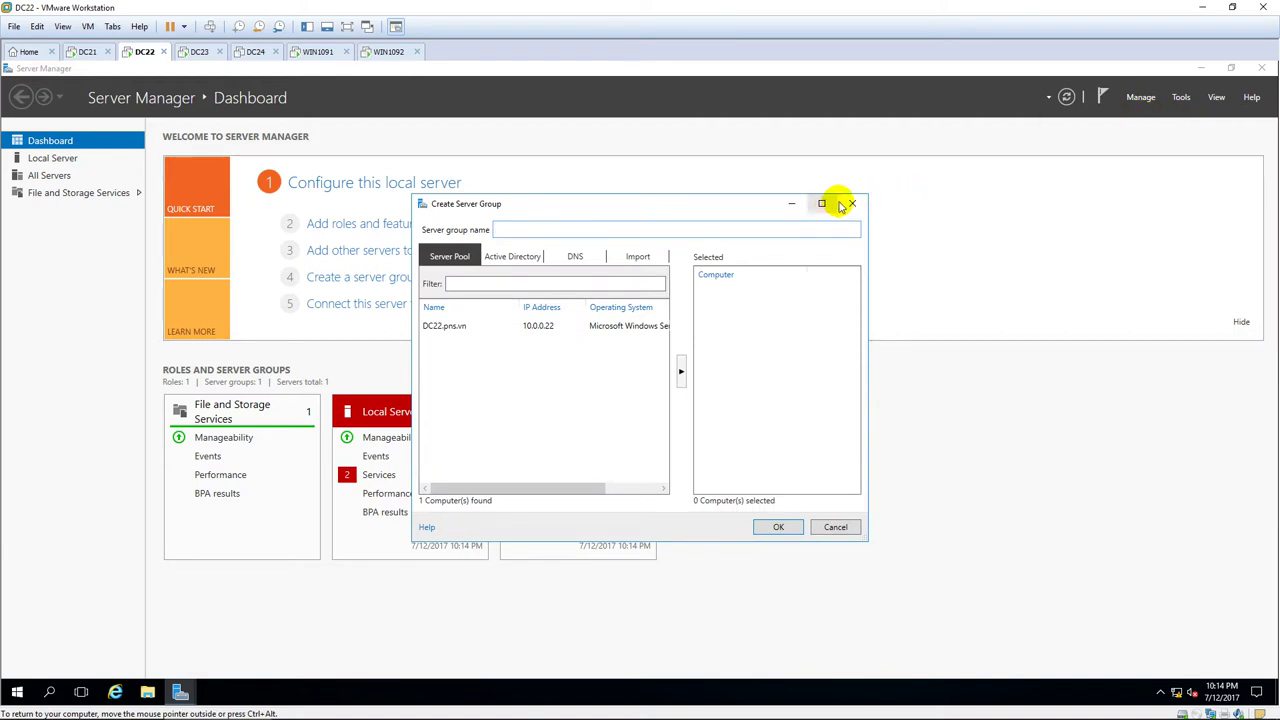
{"action": "left_click", "coordinate": [851, 204]}
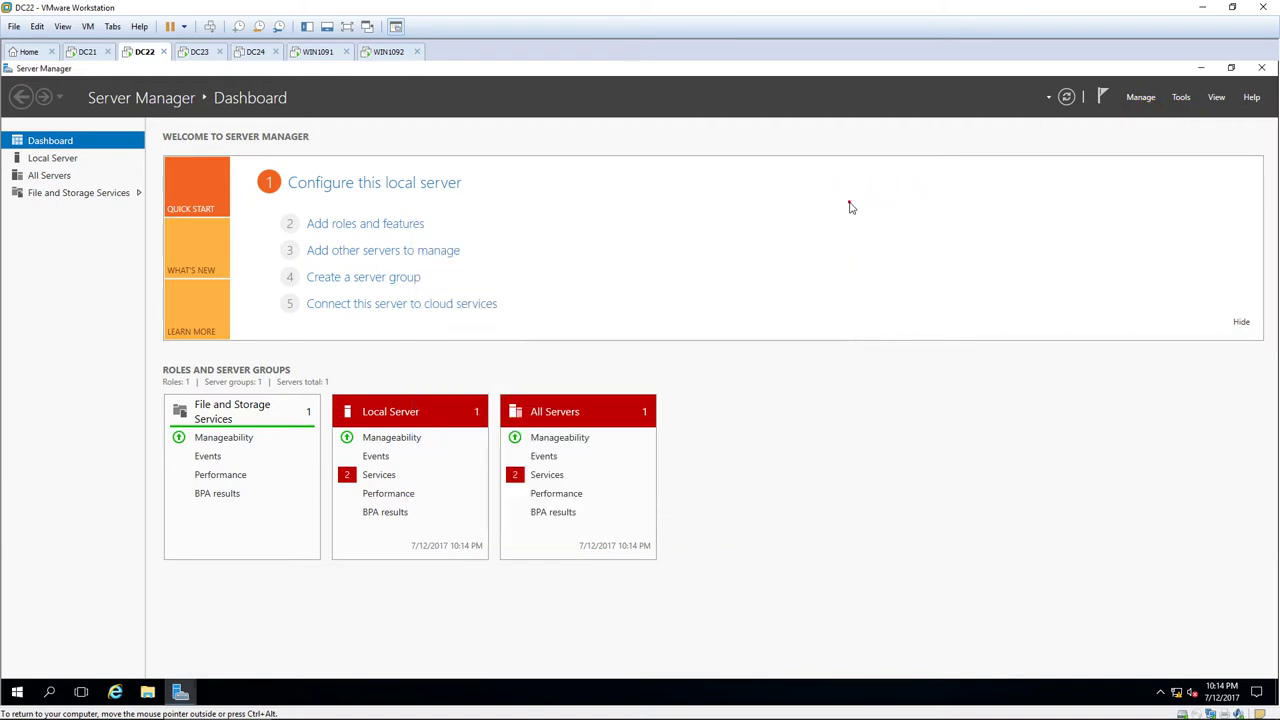
{"action": "left_click", "coordinate": [1140, 97]}
{"action": "left_click", "coordinate": [1166, 114]}
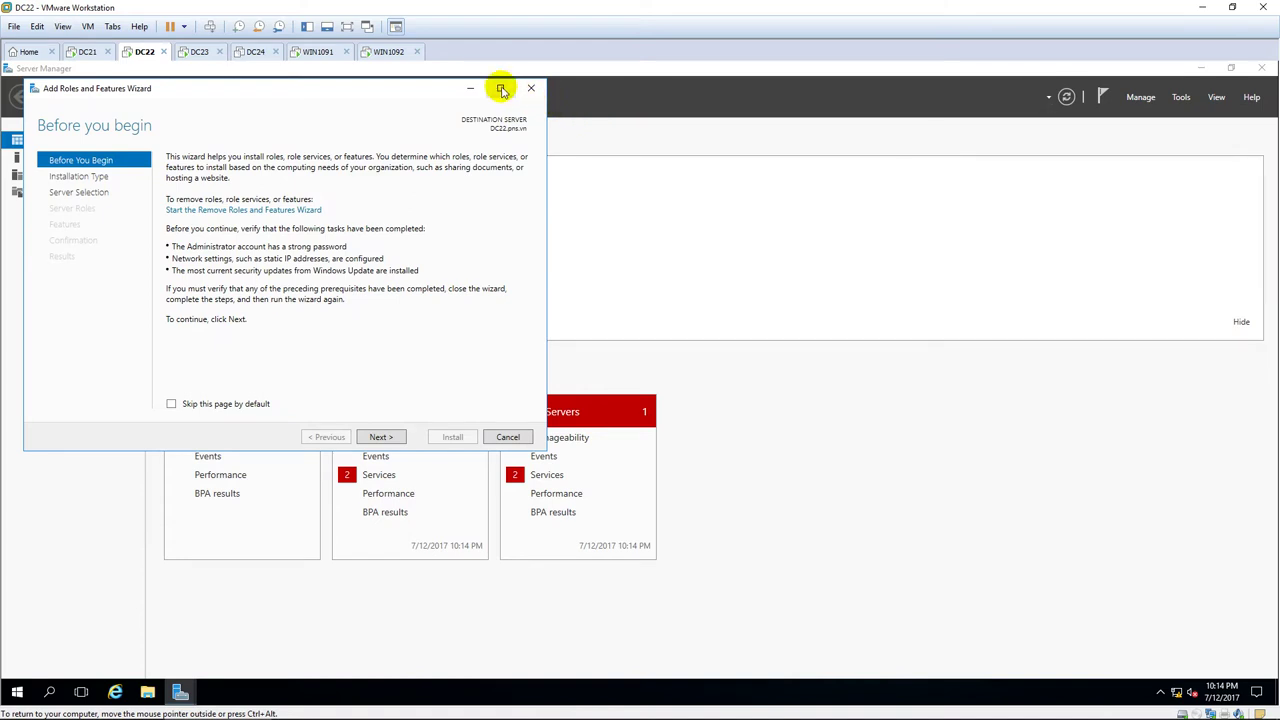
{"action": "left_click", "coordinate": [502, 91]}
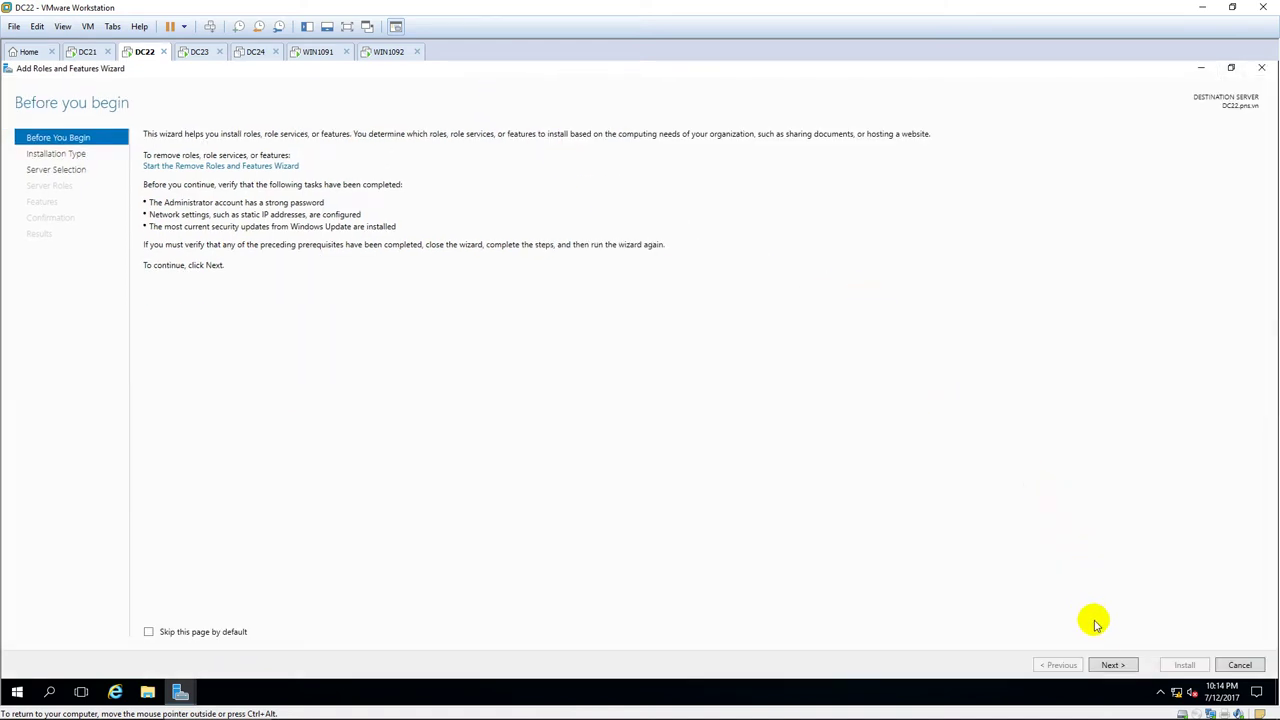
{"action": "left_click", "coordinate": [1110, 666]}
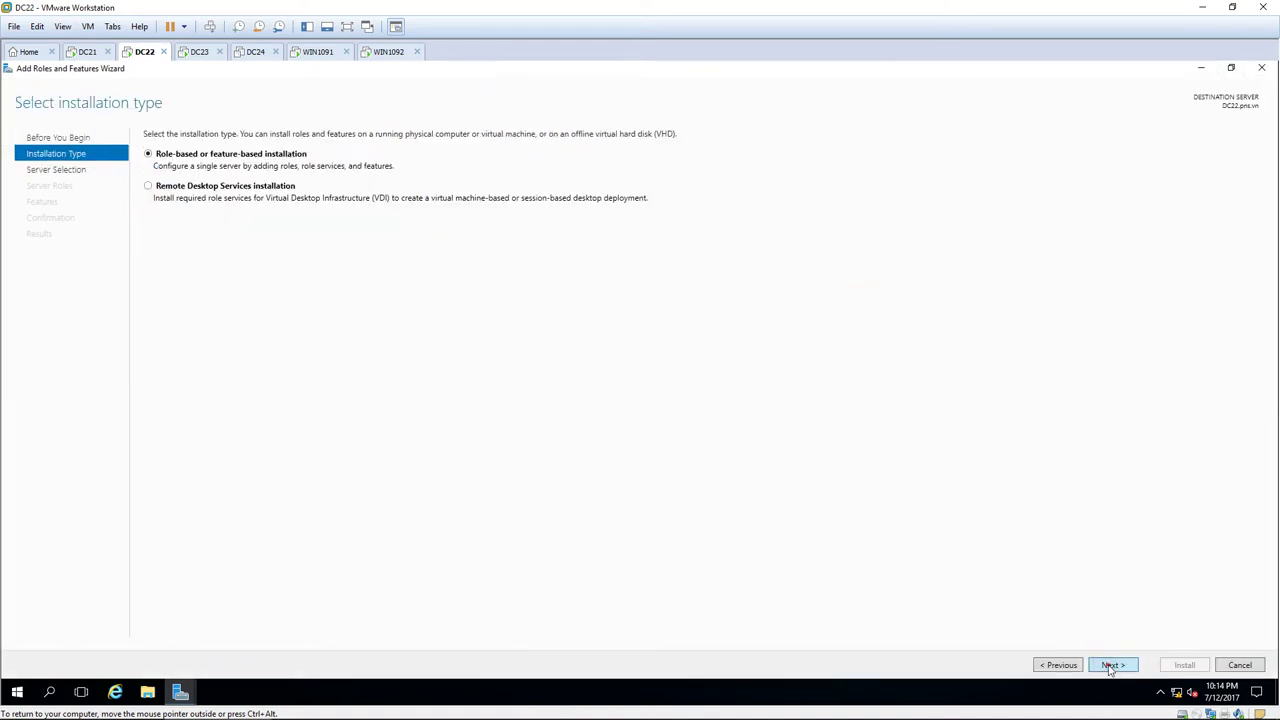
{"action": "left_click", "coordinate": [1111, 665]}
{"action": "left_click", "coordinate": [1111, 665]}
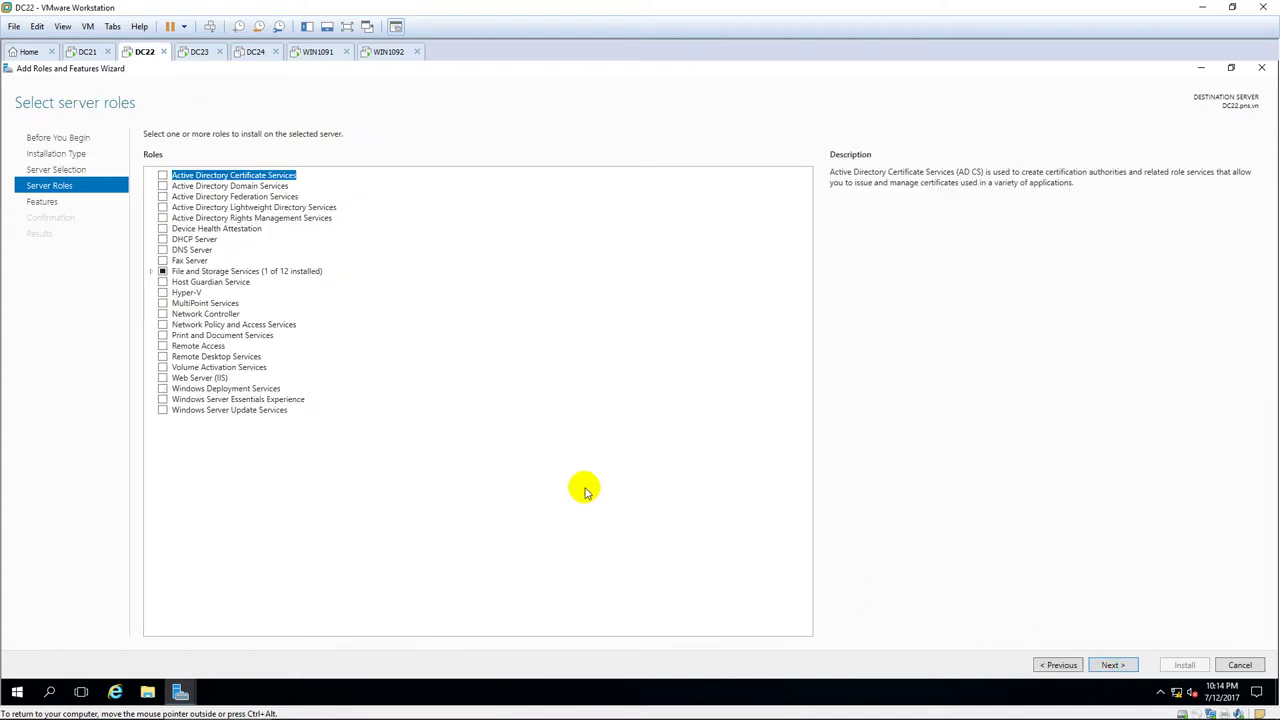
Select the Web Server (IIS) role and Network Load Balancing feature with their management tools.
{"action": "left_click", "coordinate": [162, 378]}
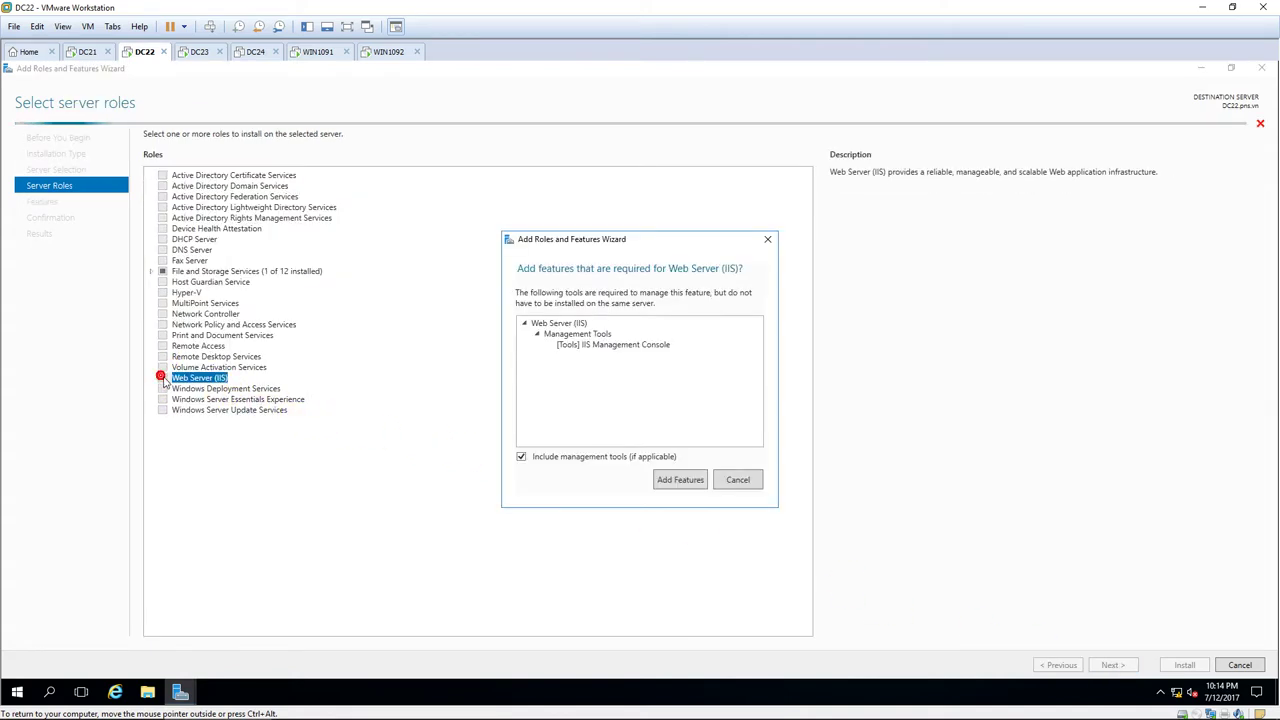
{"action": "left_click", "coordinate": [676, 479]}
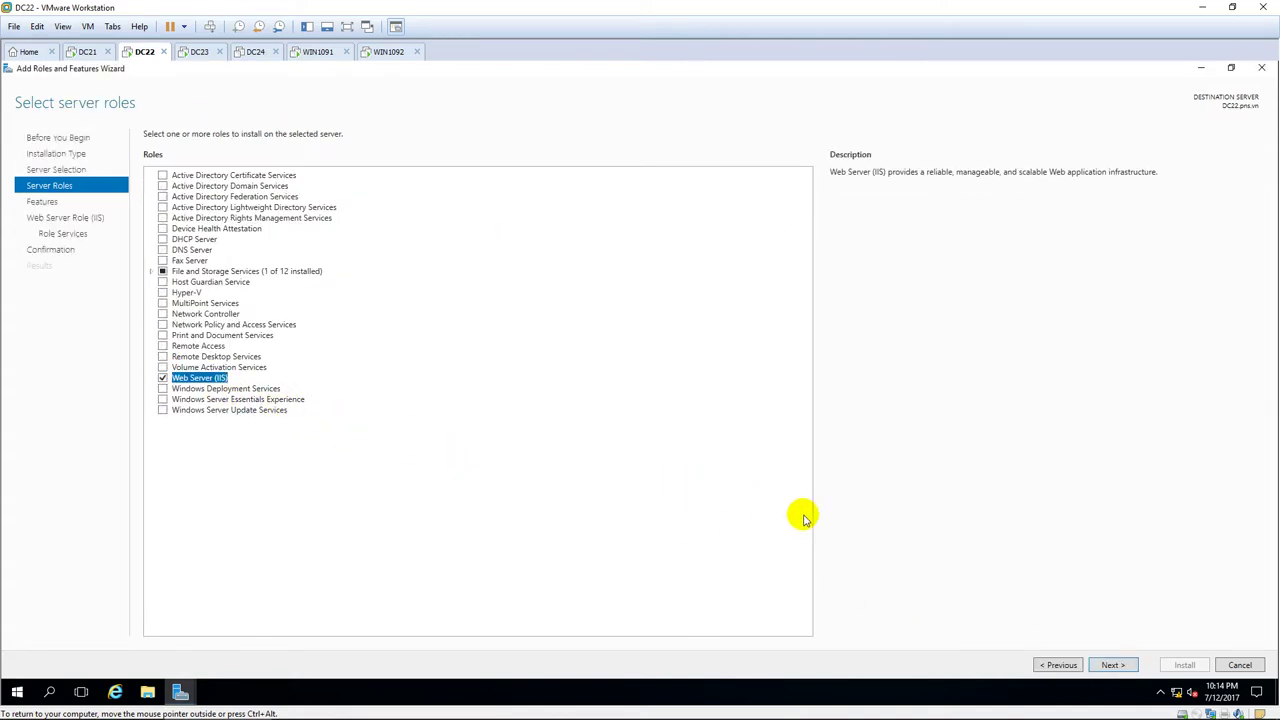
{"action": "left_click", "coordinate": [1113, 665]}
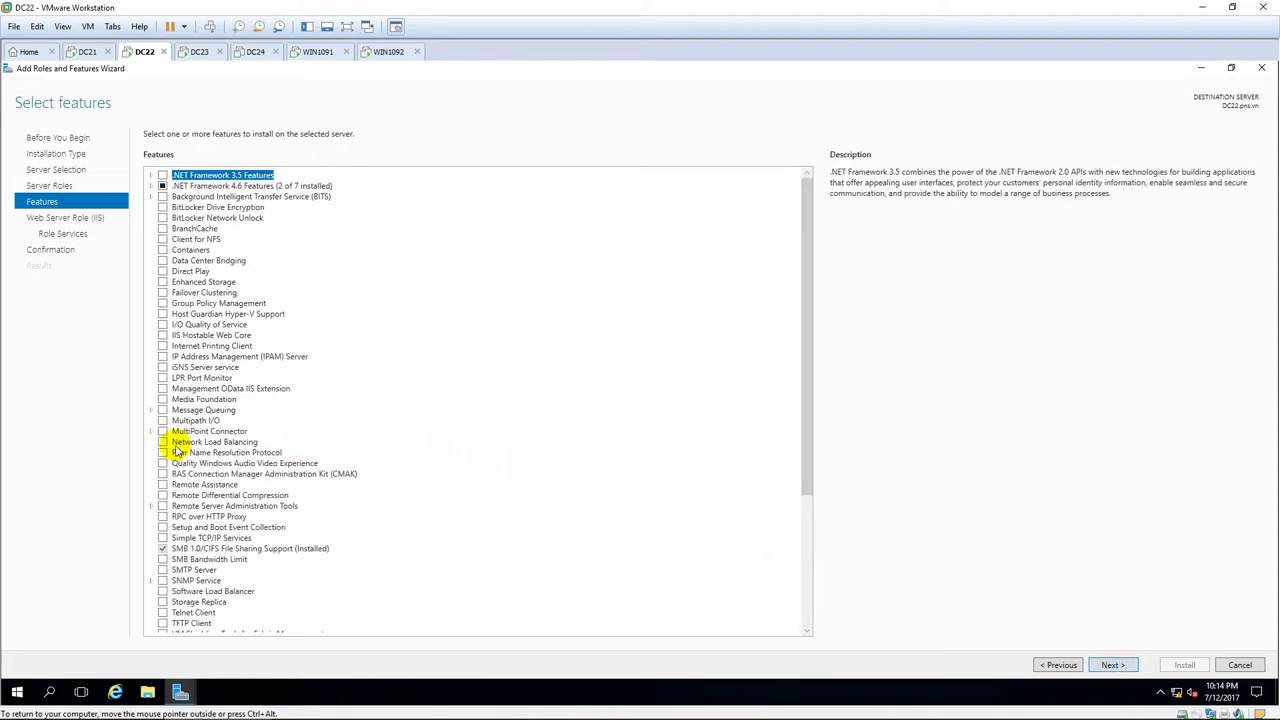
{"action": "left_click", "coordinate": [163, 442]}
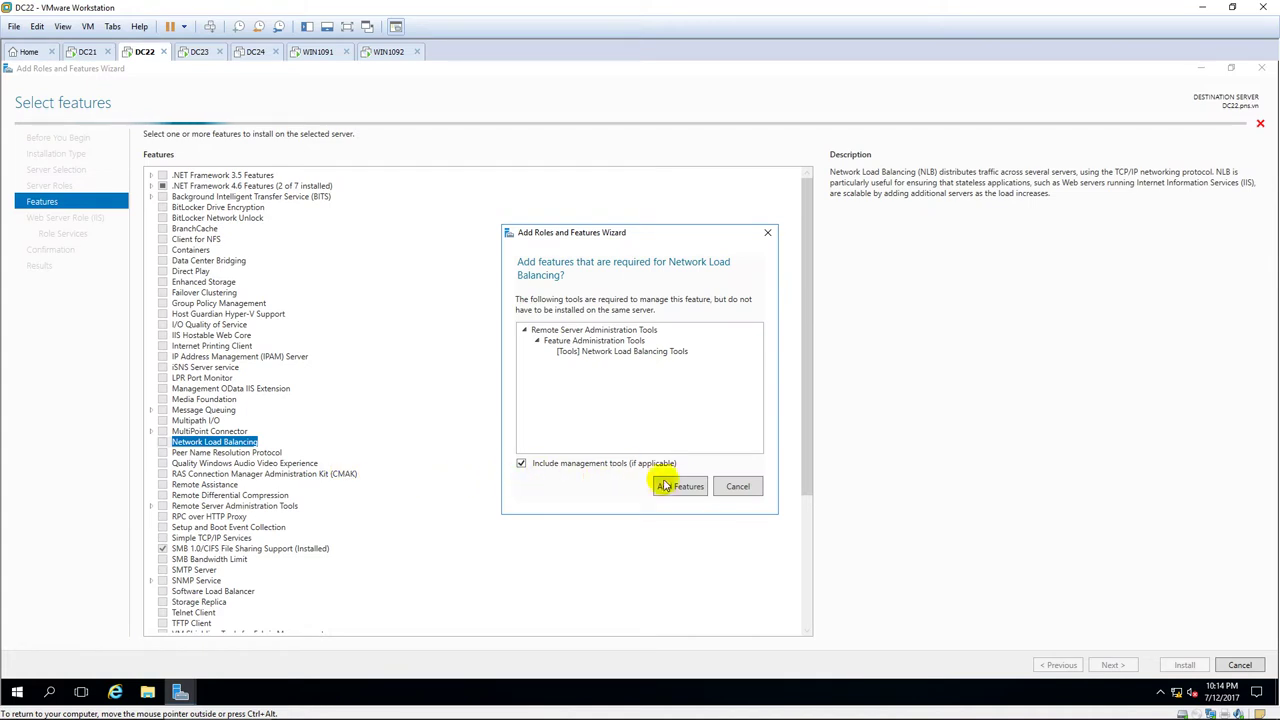
{"action": "left_click", "coordinate": [665, 486]}
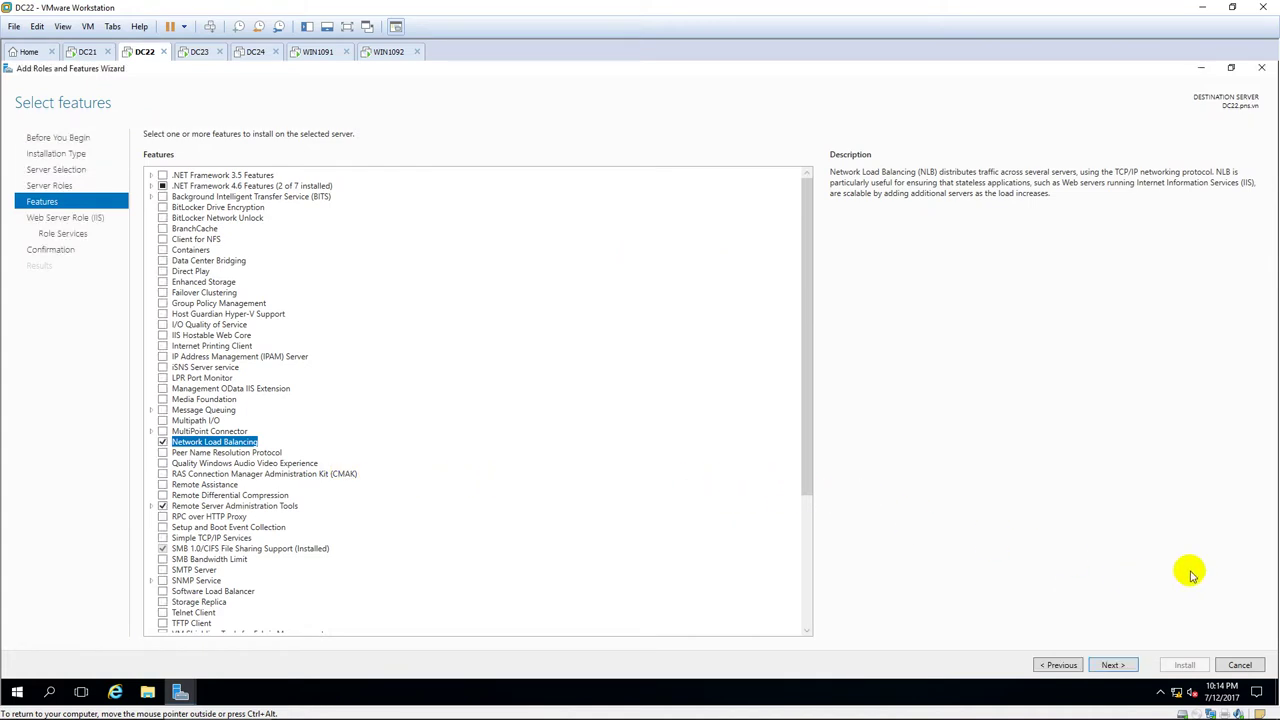
{"action": "left_click", "coordinate": [1114, 665]}
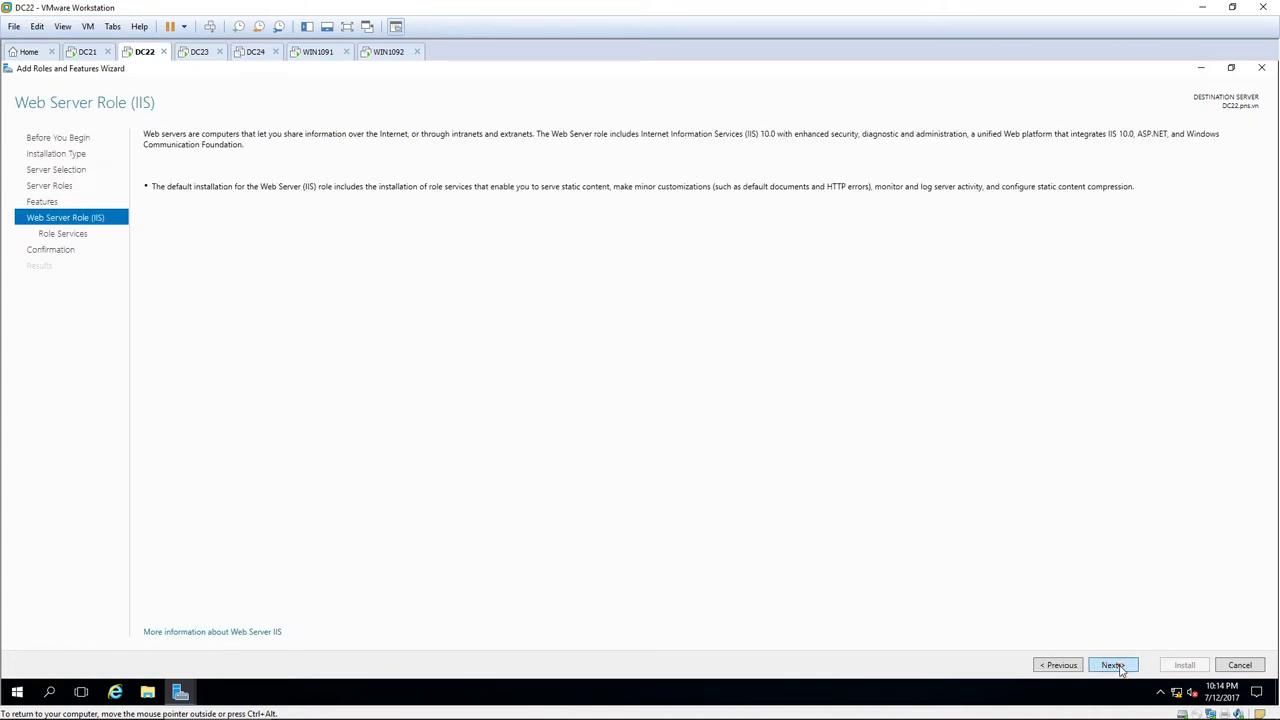
Install Web Server (IIS) and Network Load Balancing on DC22, then close the finished wizard.
{"action": "left_click", "coordinate": [1114, 665]}
{"action": "left_click", "coordinate": [1114, 665]}
{"action": "left_click", "coordinate": [1184, 665]}
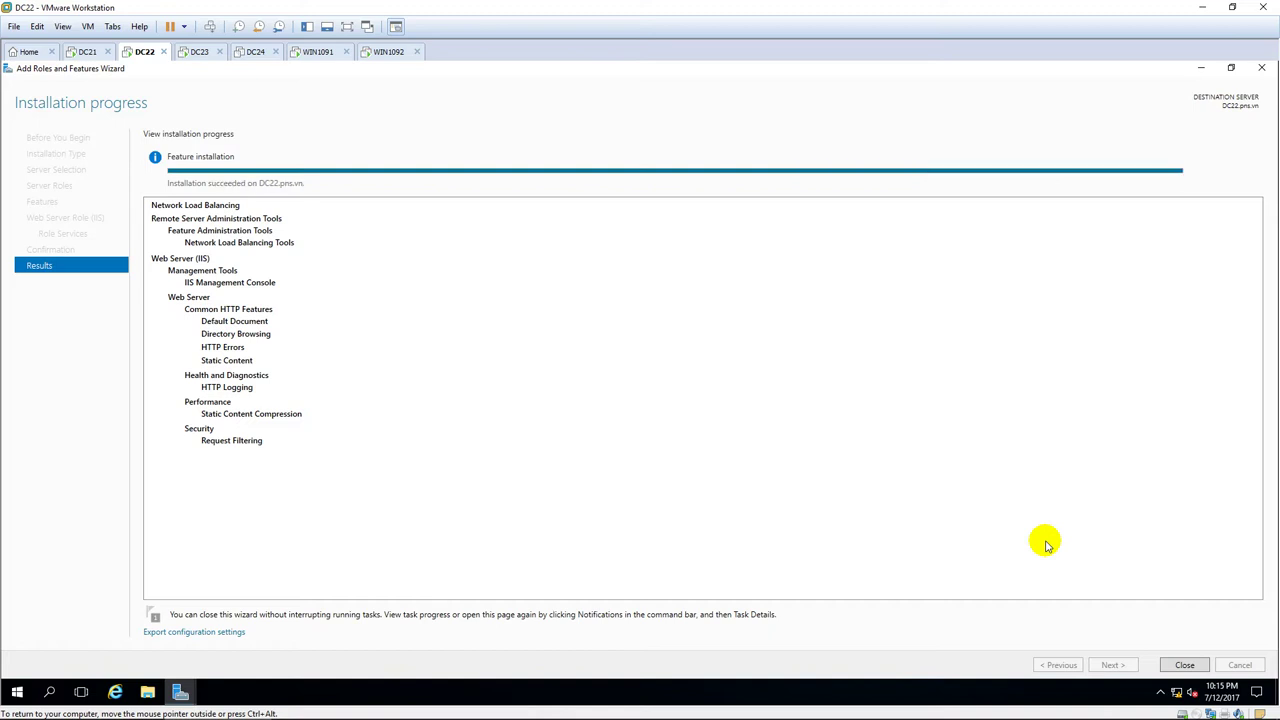
{"action": "left_click", "coordinate": [1185, 664]}
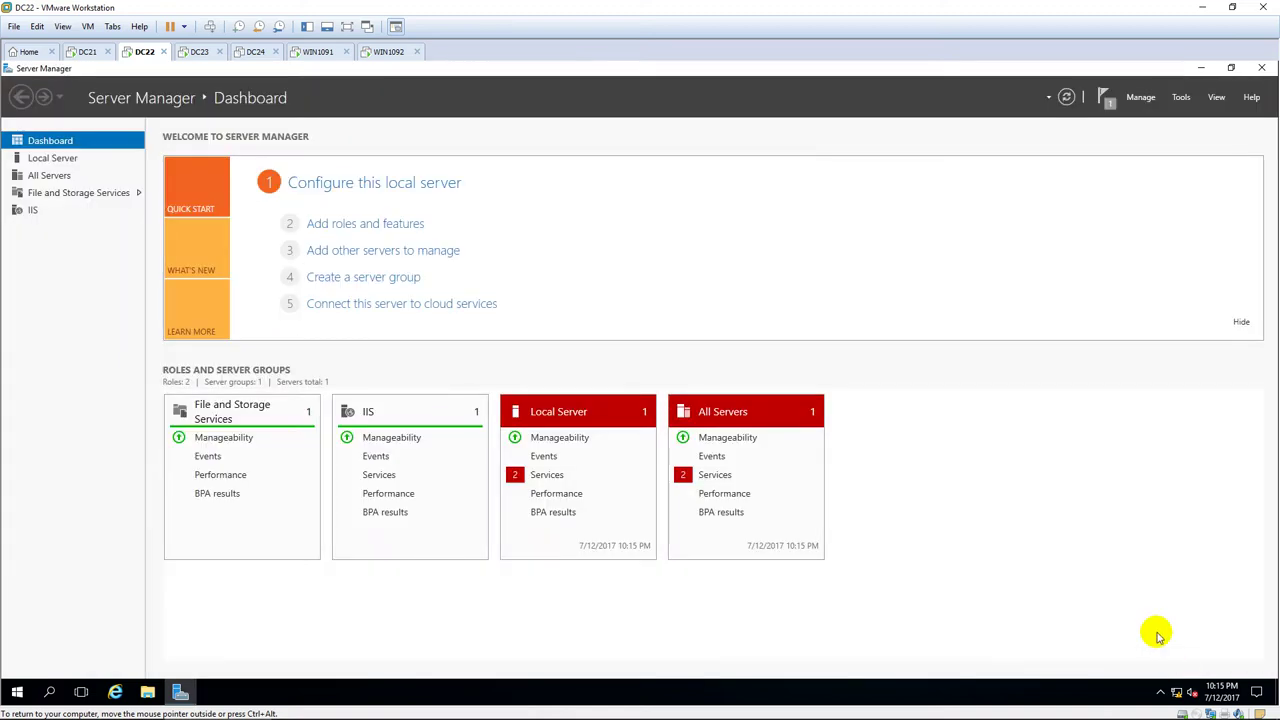
Create a new folder named WEB on Local Disk (C:).
{"action": "left_click", "coordinate": [147, 692]}
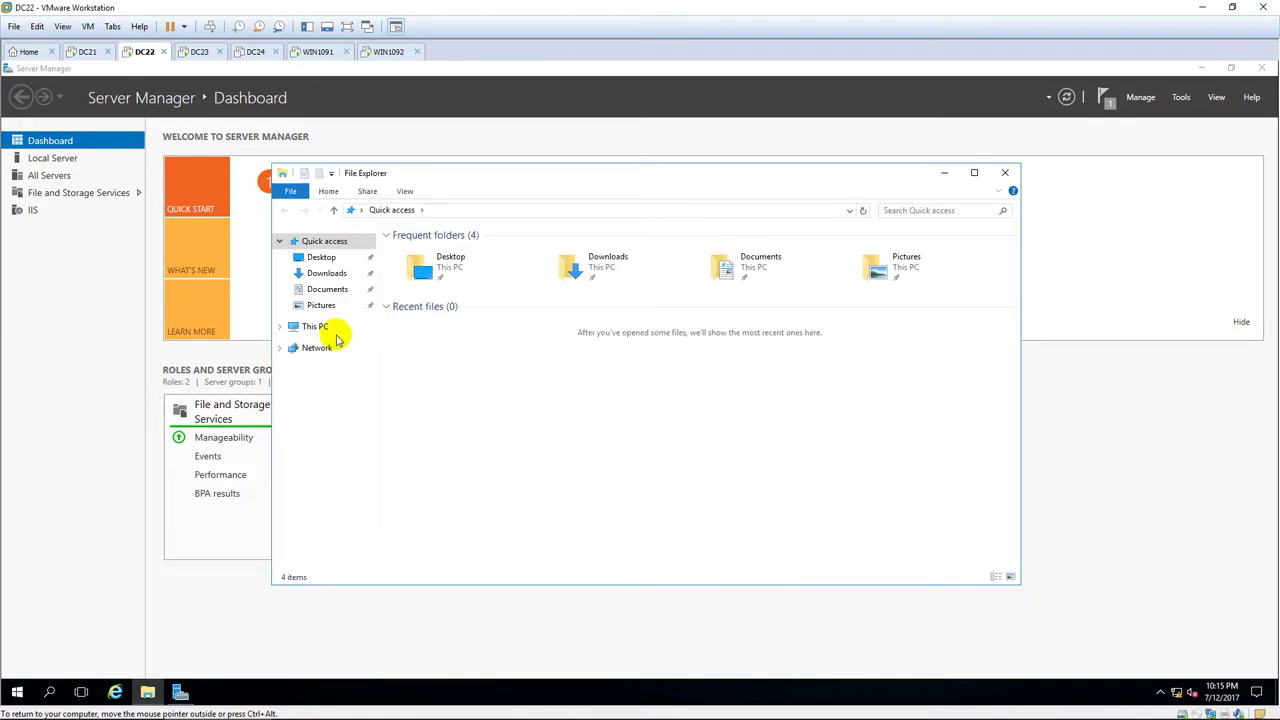
{"action": "left_click", "coordinate": [320, 327]}
{"action": "left_click", "coordinate": [473, 355]}
{"action": "double_click", "coordinate": [473, 355]}
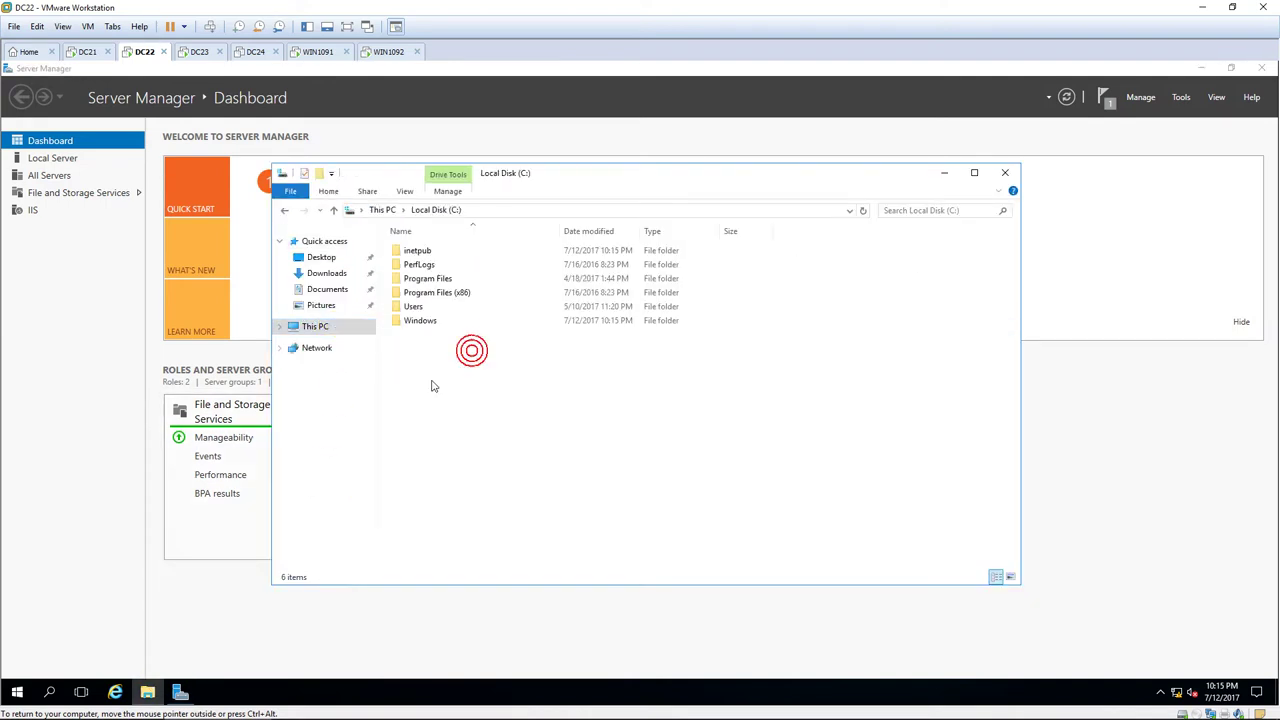
{"action": "right_click", "coordinate": [432, 381]}
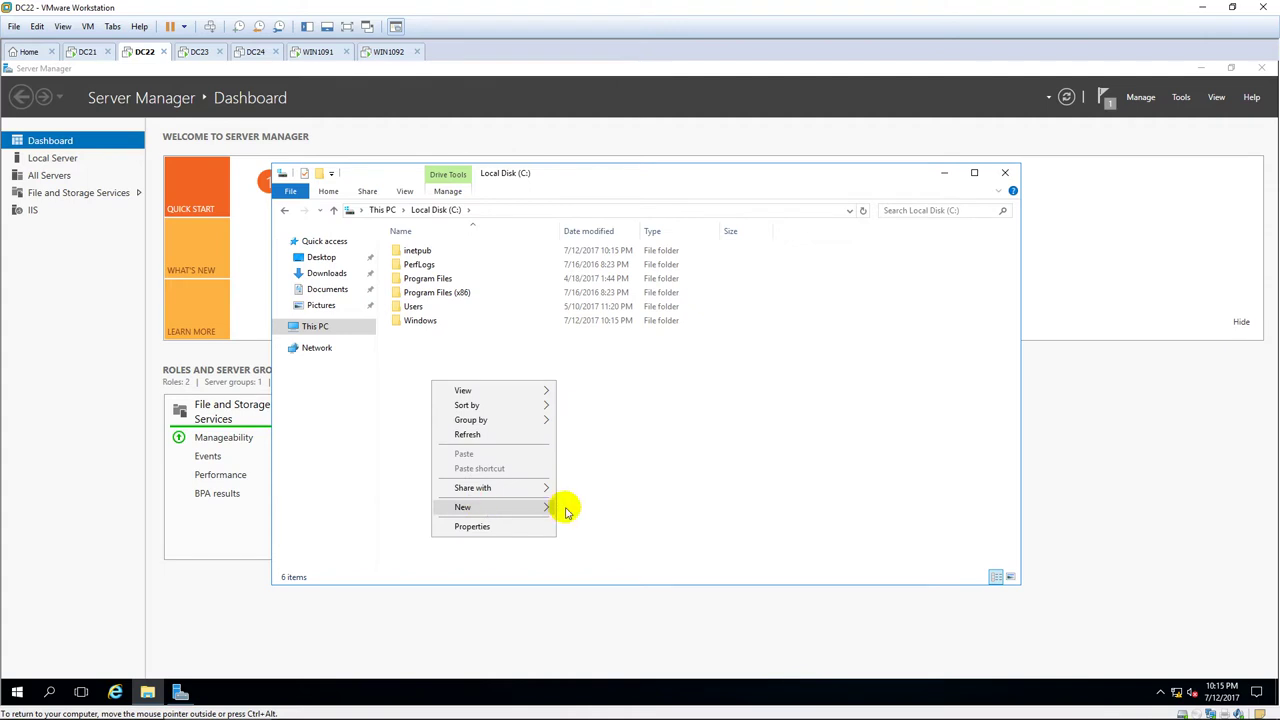
{"action": "mouse_move", "coordinate": [550, 507]}
{"action": "left_click", "coordinate": [640, 508]}
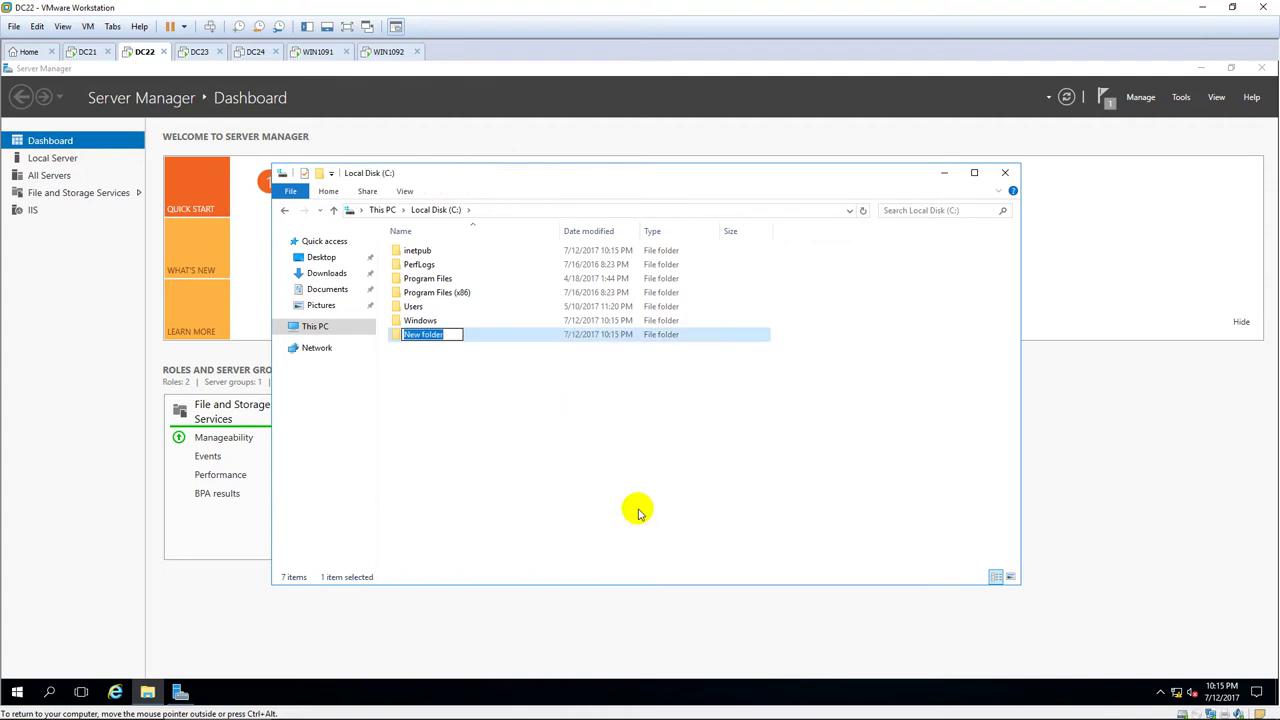
{"action": "type", "text": "WEB"}
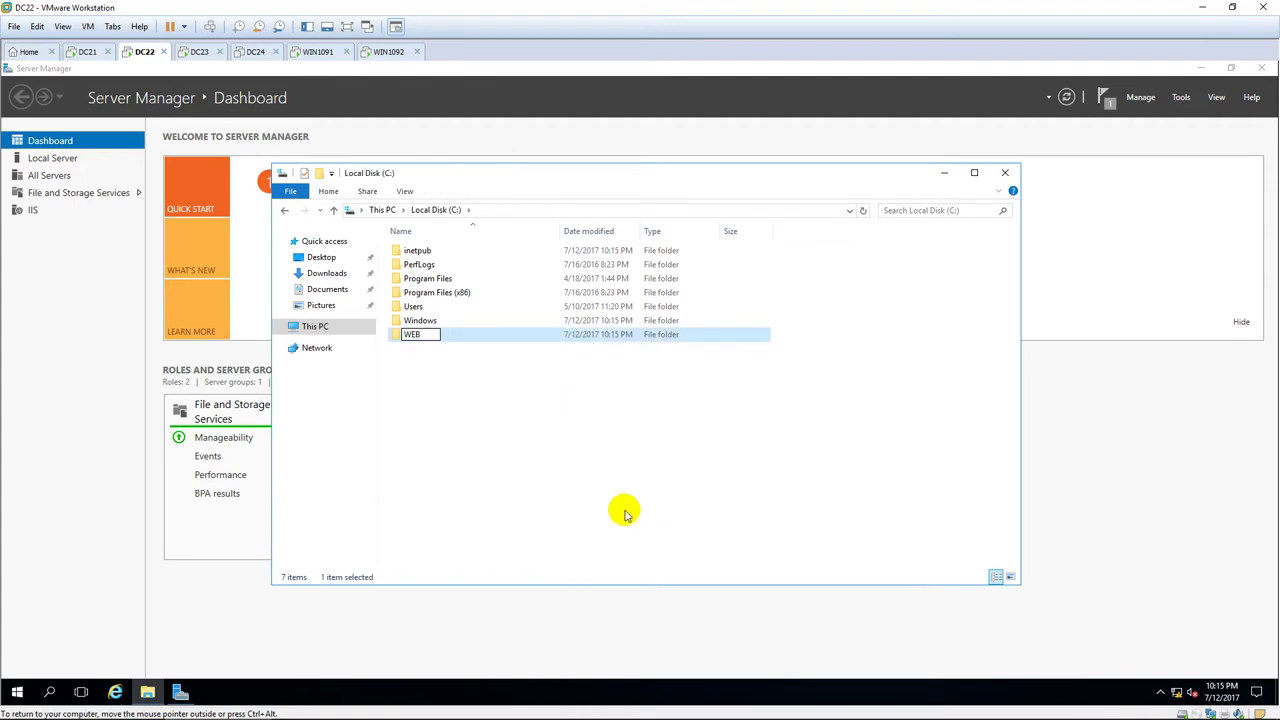
{"action": "left_click", "coordinate": [638, 512]}
Inside C:\WEB, create an Index text document reading 'This is Website at DC22' and save it.
{"action": "left_click", "coordinate": [458, 334]}
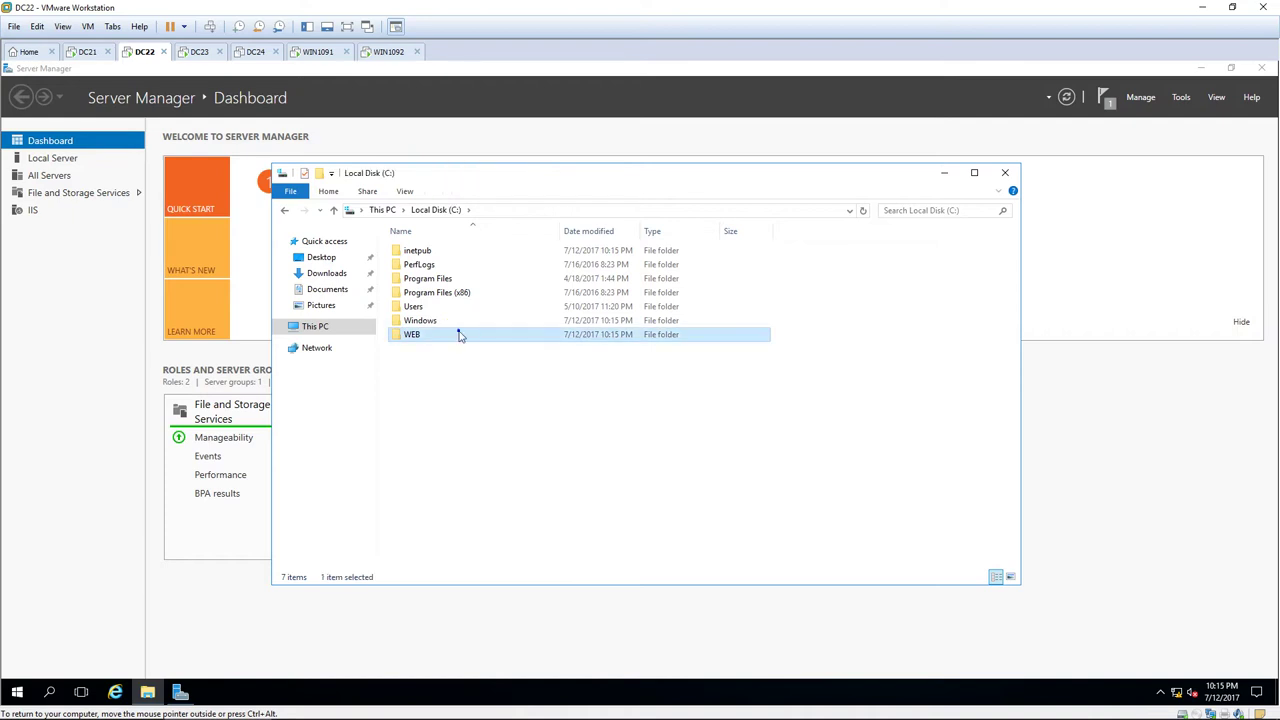
{"action": "right_click", "coordinate": [458, 334]}
{"action": "double_click", "coordinate": [439, 338]}
{"action": "right_click", "coordinate": [415, 333]}
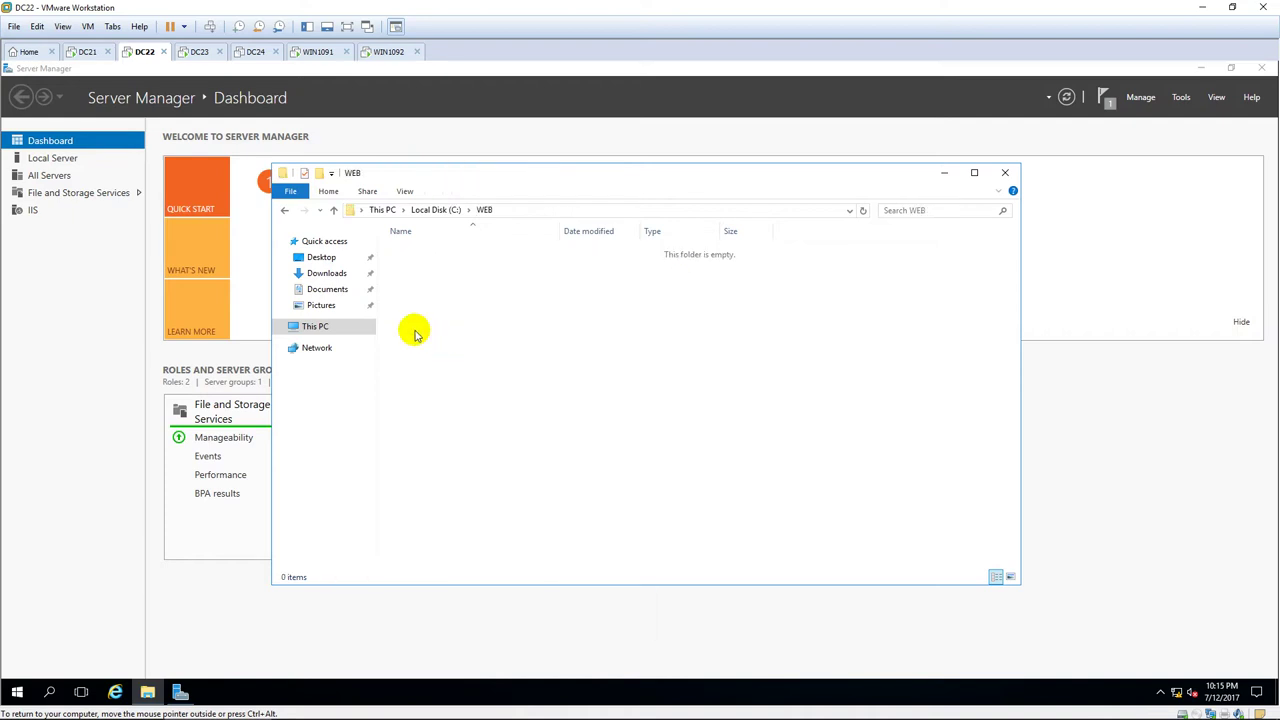
{"action": "mouse_move", "coordinate": [472, 495]}
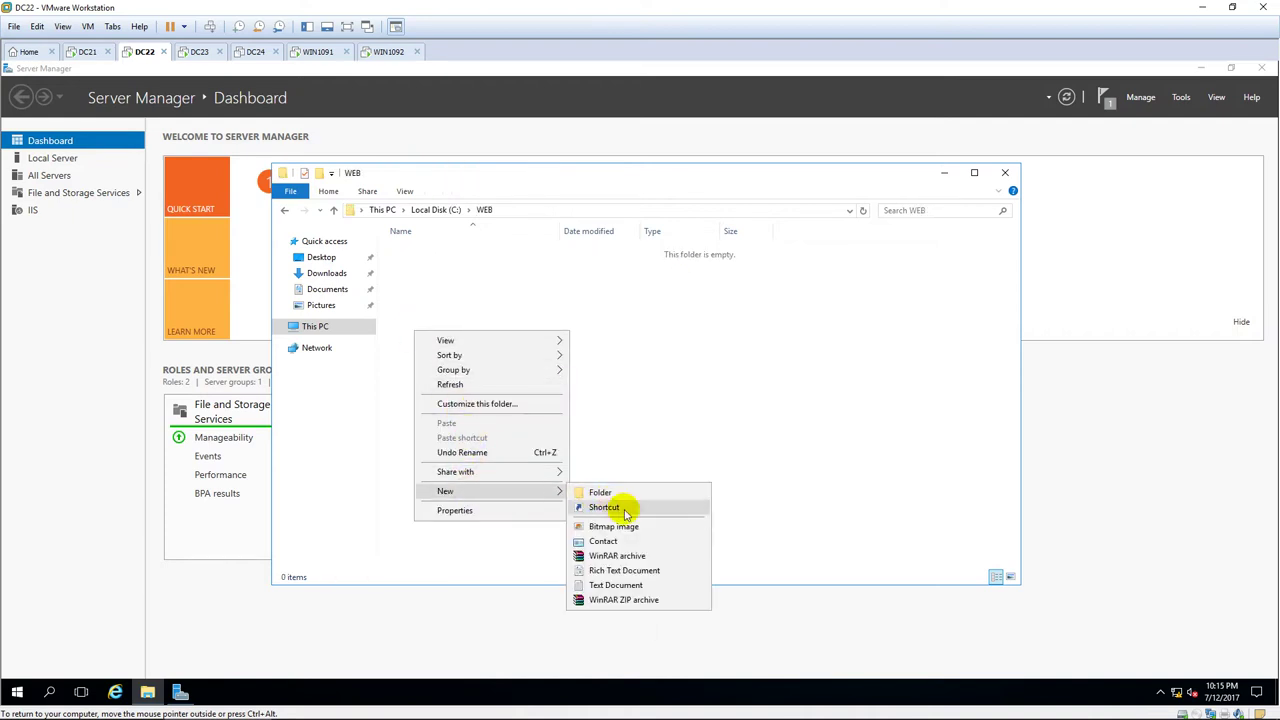
{"action": "left_click", "coordinate": [612, 585]}
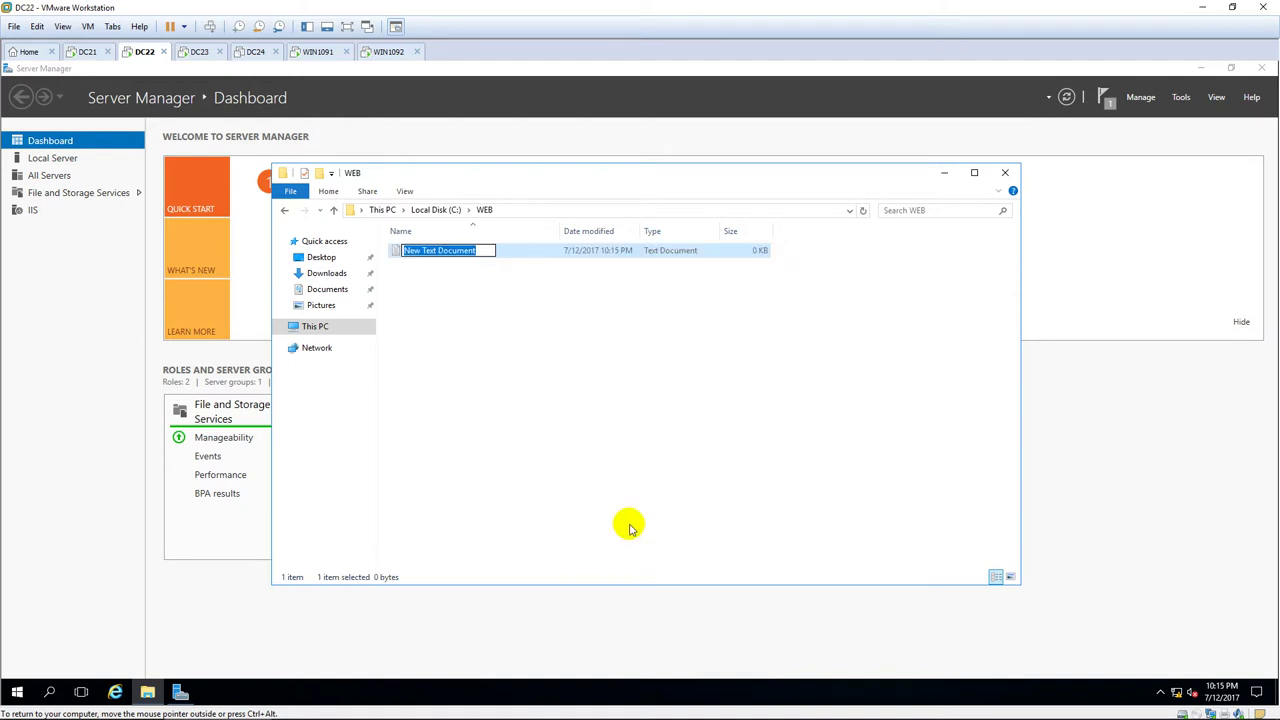
{"action": "type", "text": "index"}
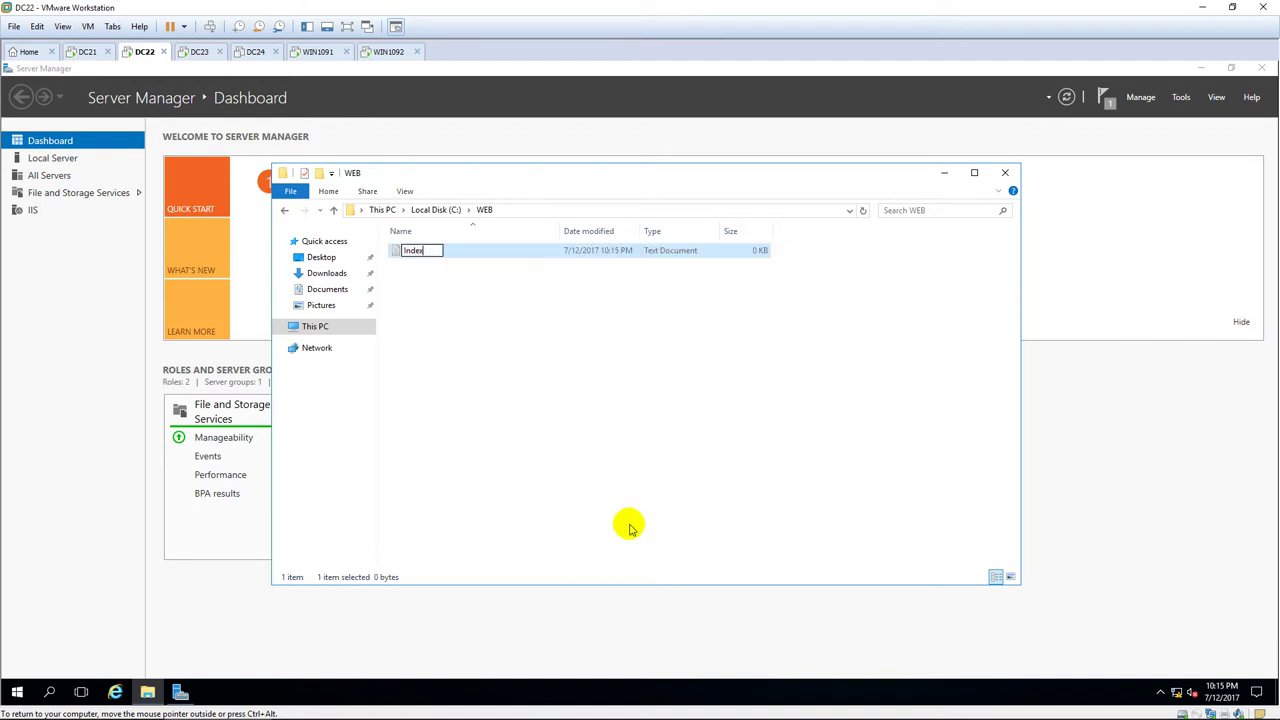
{"action": "key", "text": "Return"}
{"action": "key", "text": "Return"}
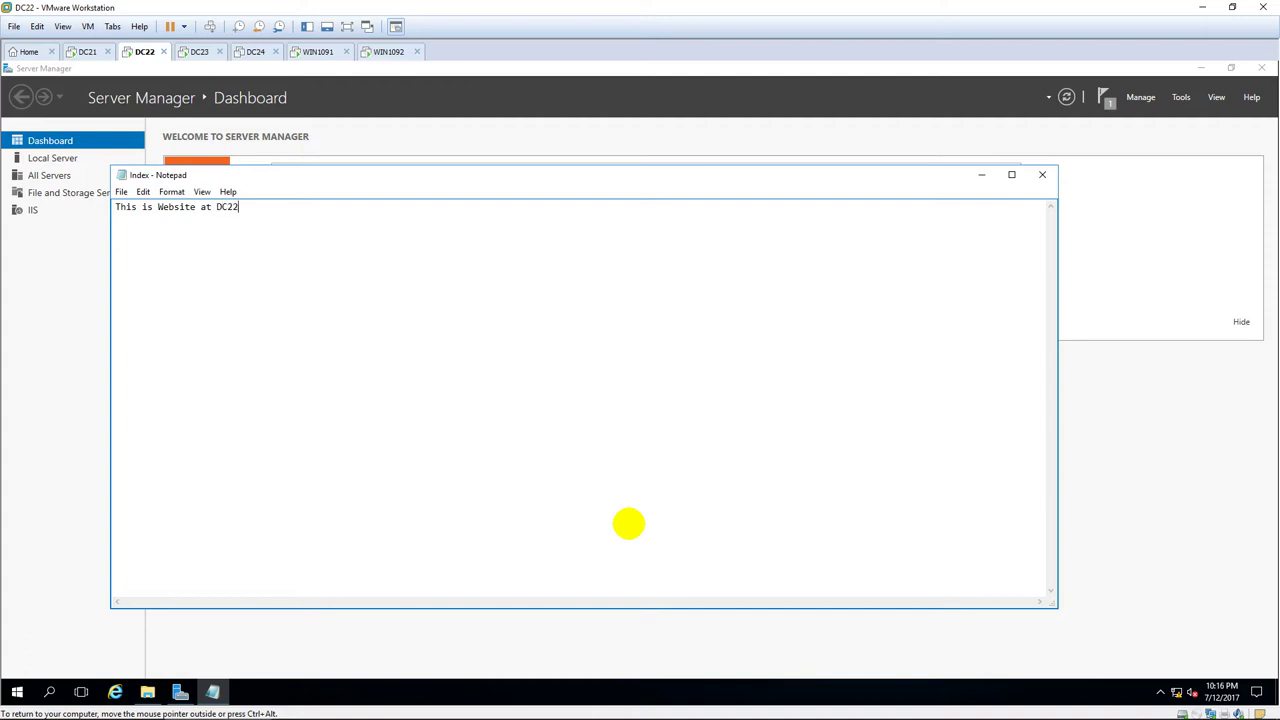
{"action": "left_click", "coordinate": [121, 193]}
{"action": "left_click", "coordinate": [167, 237]}
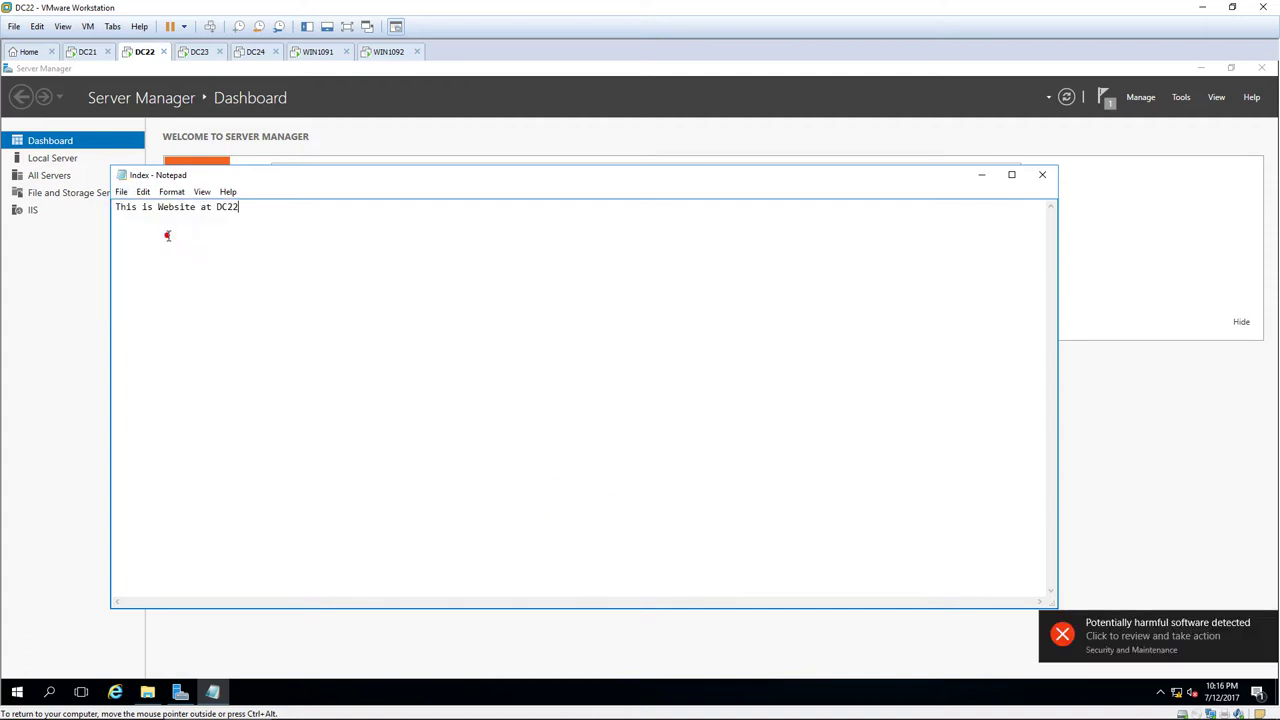
{"action": "left_click", "coordinate": [1042, 174]}
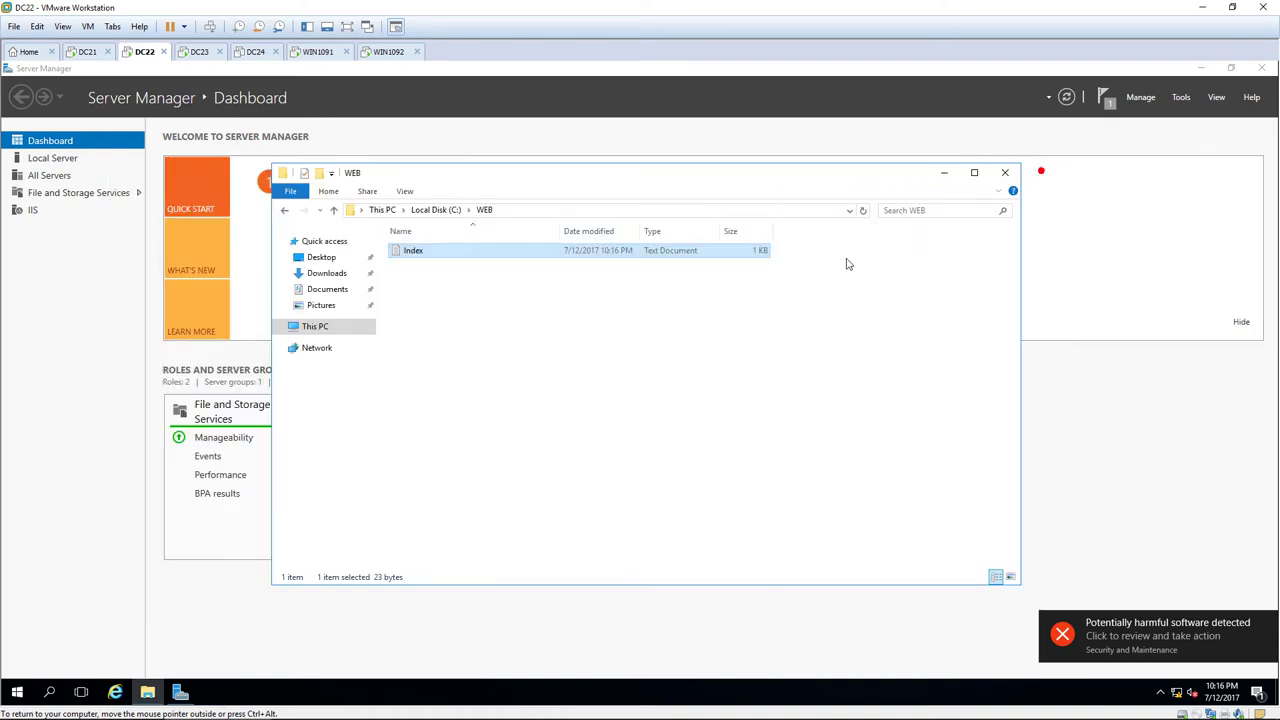
Show file name extensions, rename Index.txt to Index.htm, and minimize File Explorer.
{"action": "left_click", "coordinate": [405, 191]}
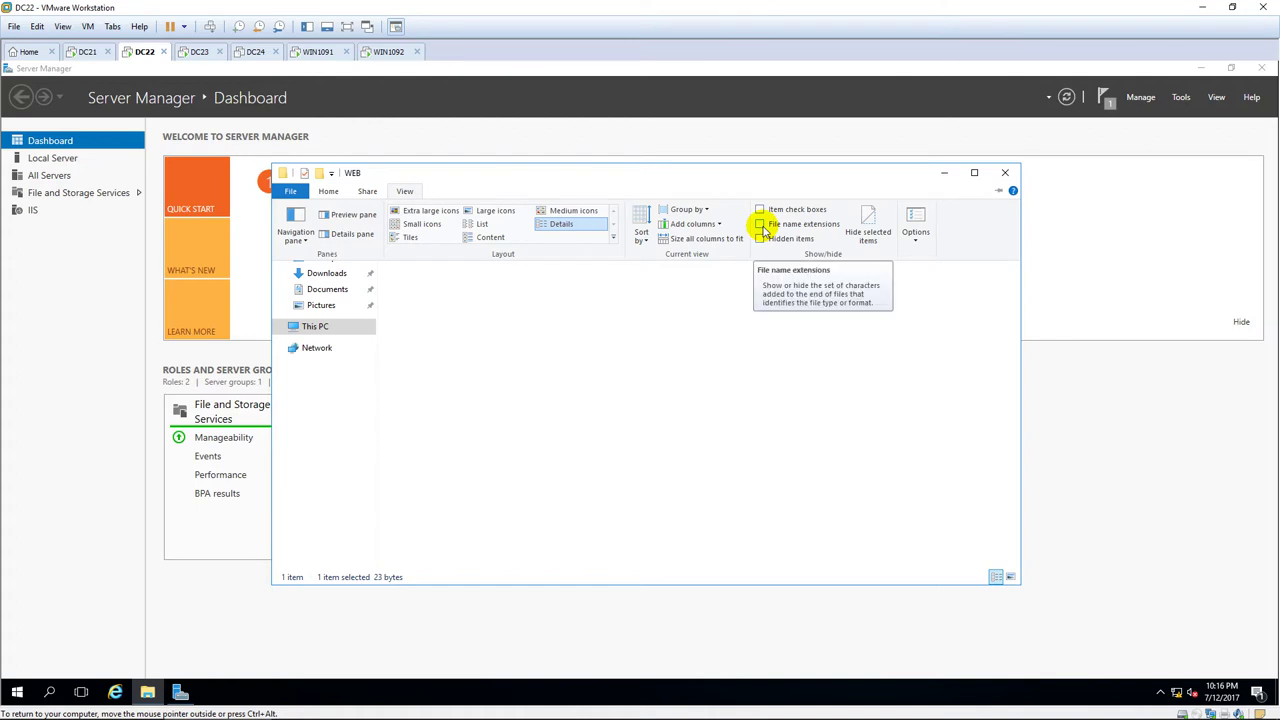
{"action": "left_click", "coordinate": [761, 224]}
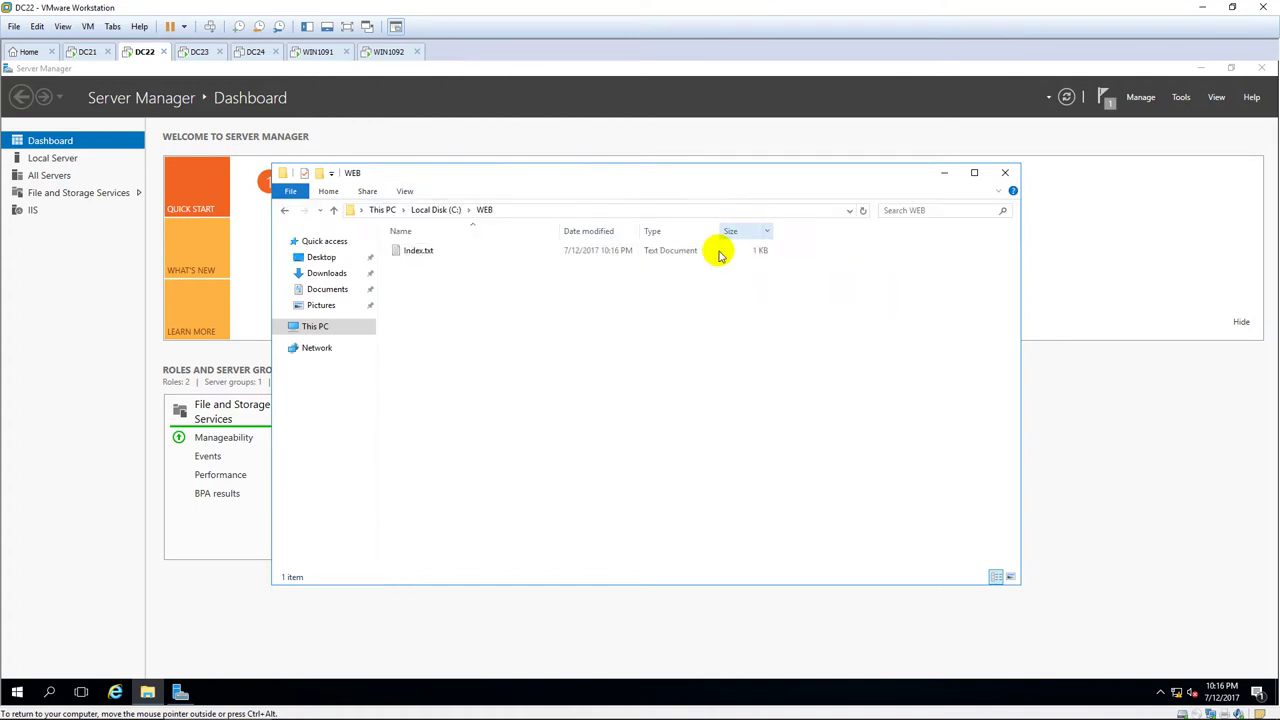
{"action": "left_click", "coordinate": [449, 254]}
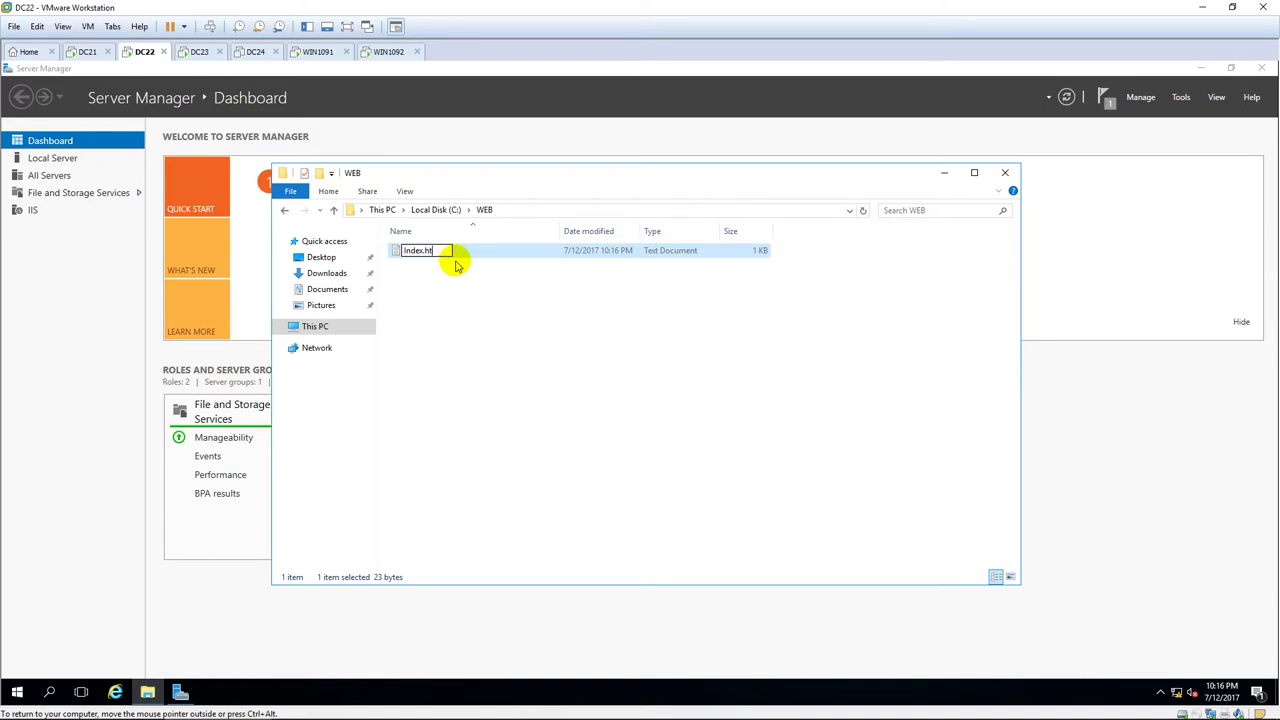
{"action": "key", "text": "Return"}
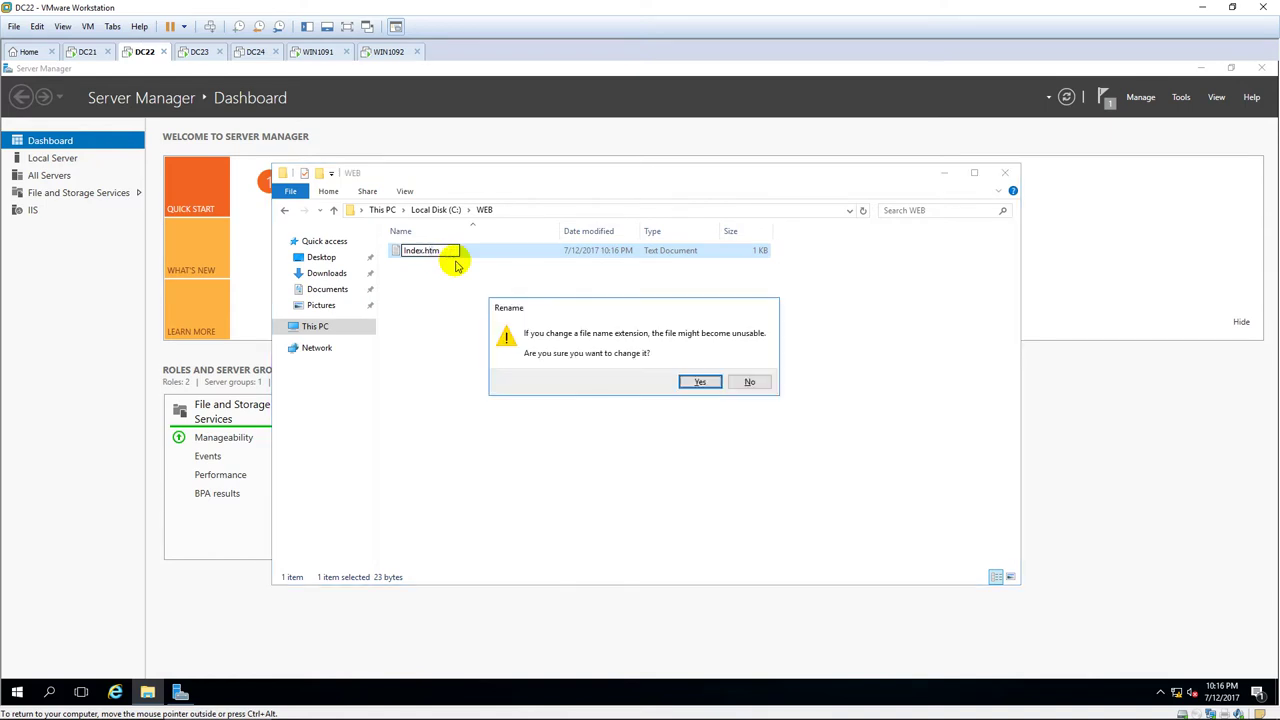
{"action": "key", "text": "Return"}
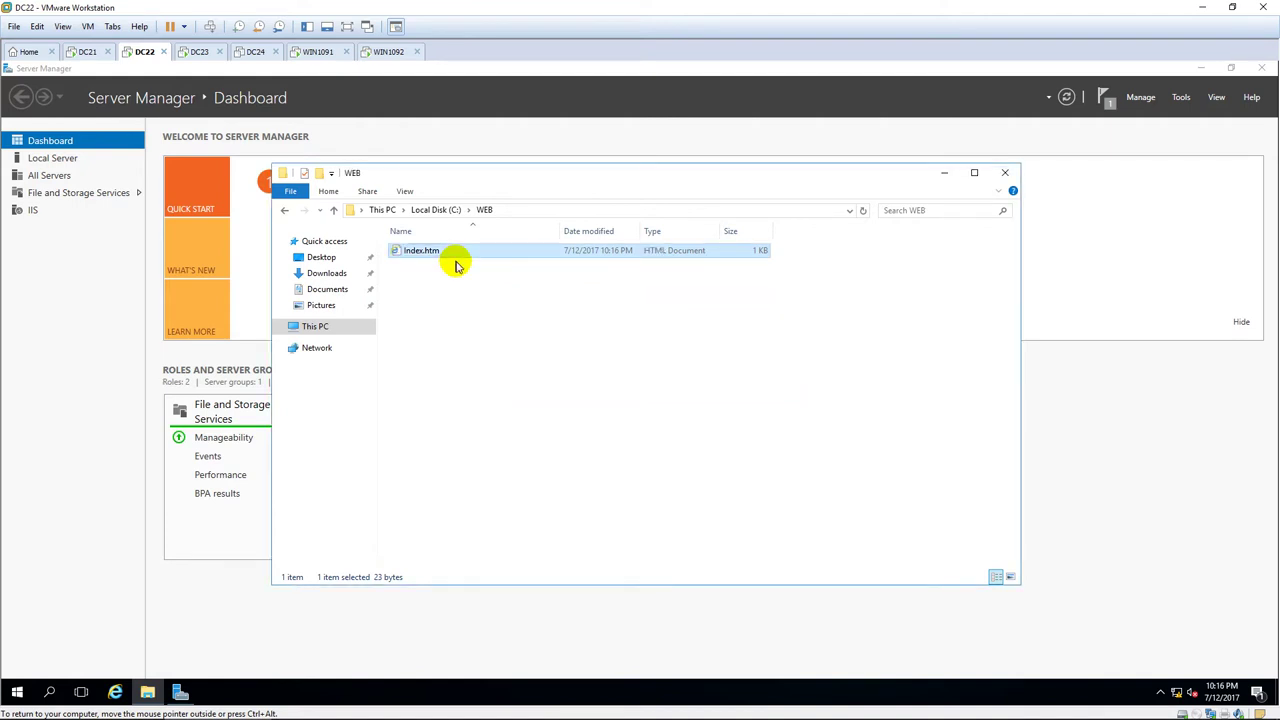
{"action": "left_click", "coordinate": [943, 172]}
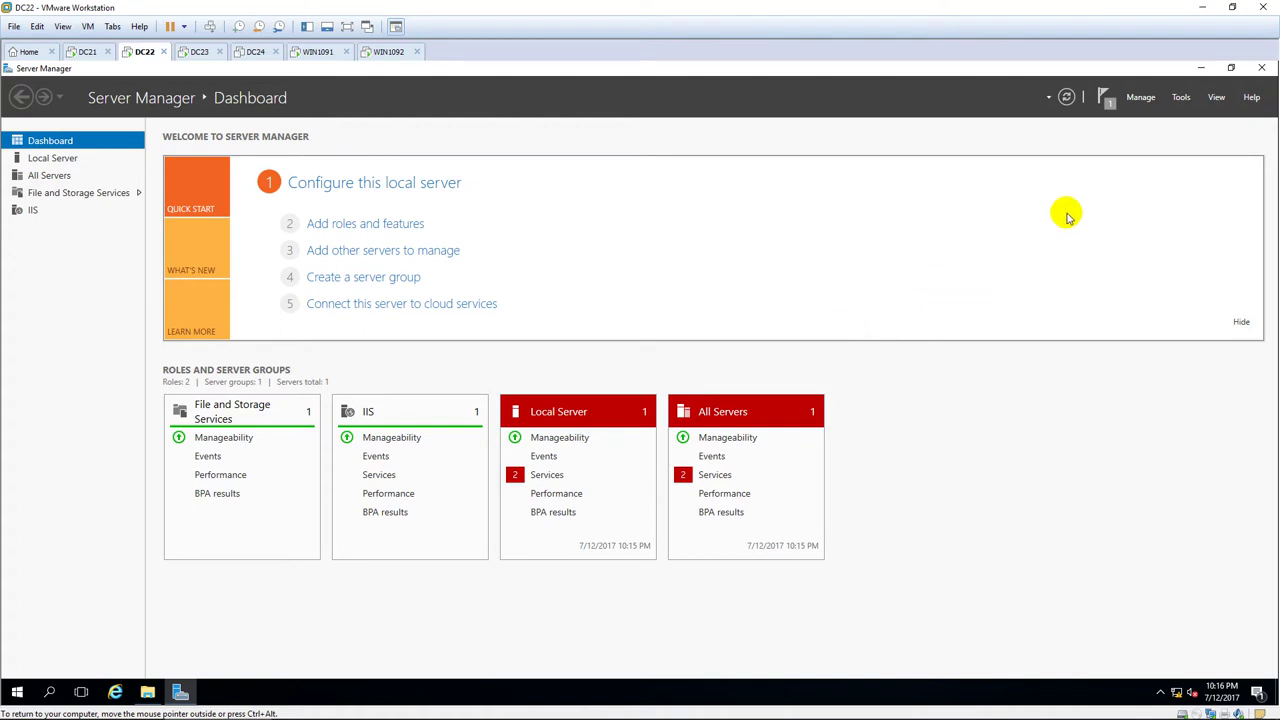
Open IIS Manager full-screen on DC22 and remove the Default Web Site.
{"action": "left_click", "coordinate": [1181, 97]}
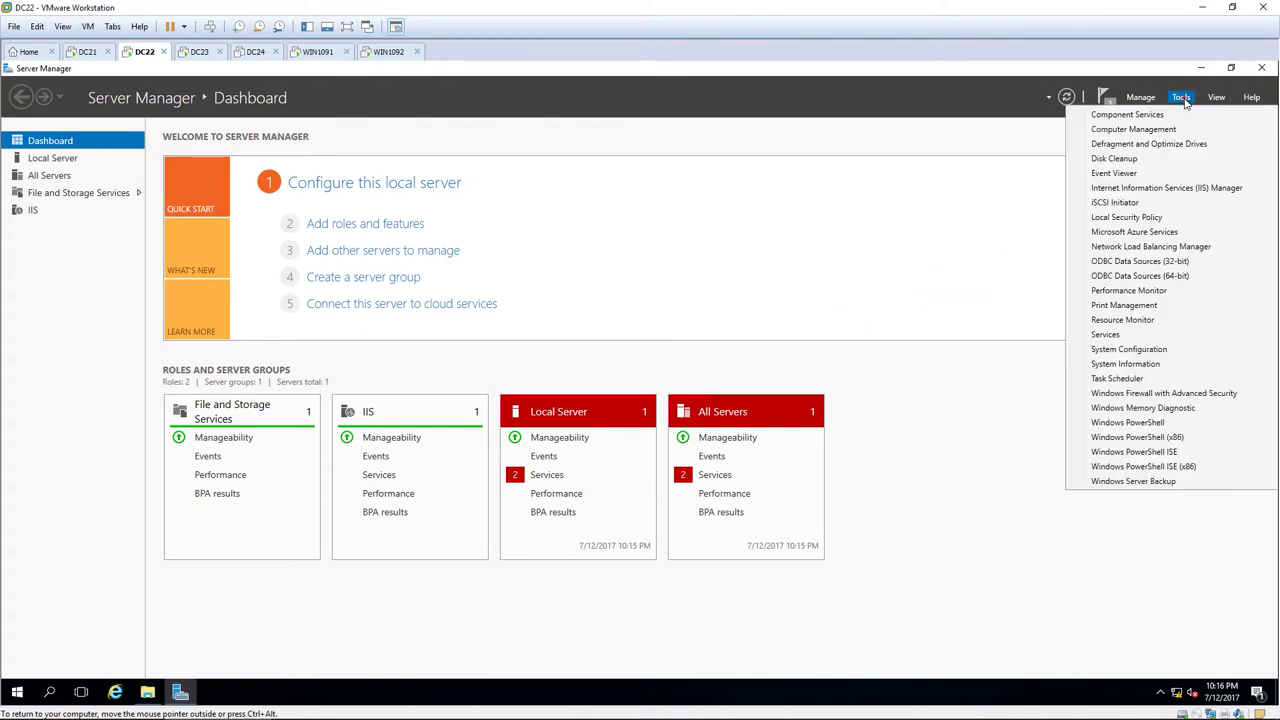
{"action": "left_click", "coordinate": [1217, 189]}
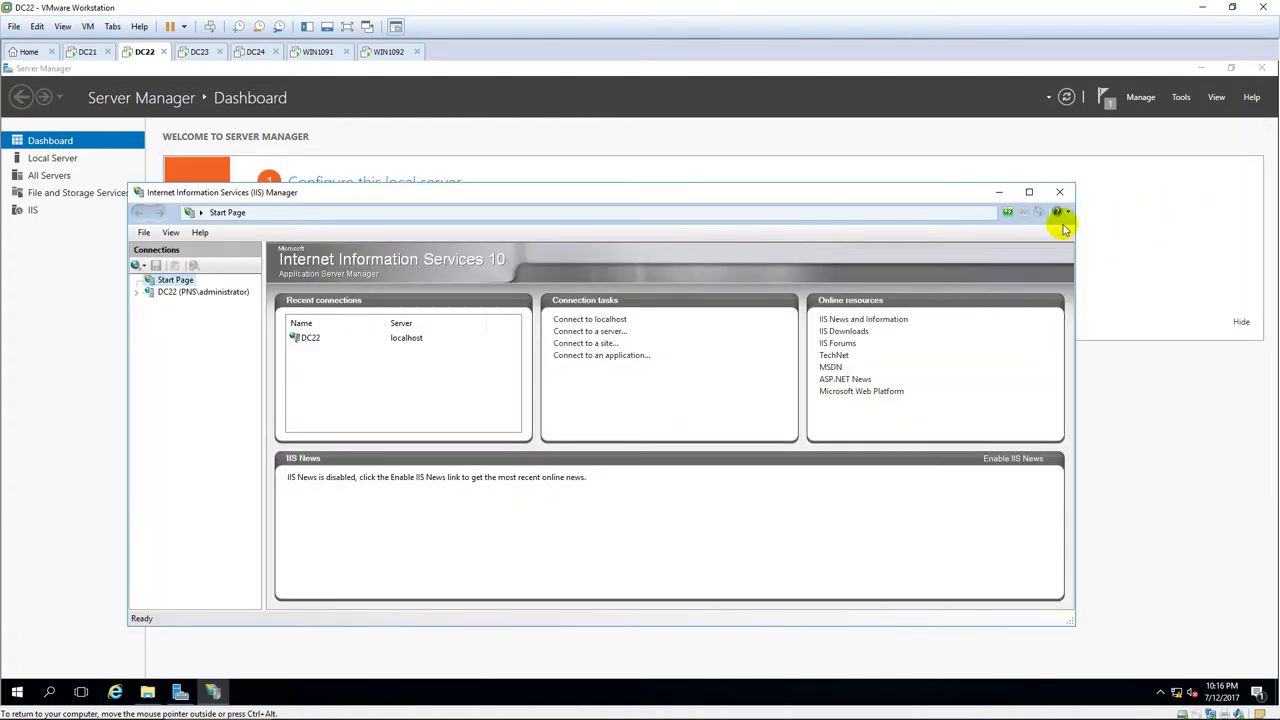
{"action": "left_click", "coordinate": [1029, 192]}
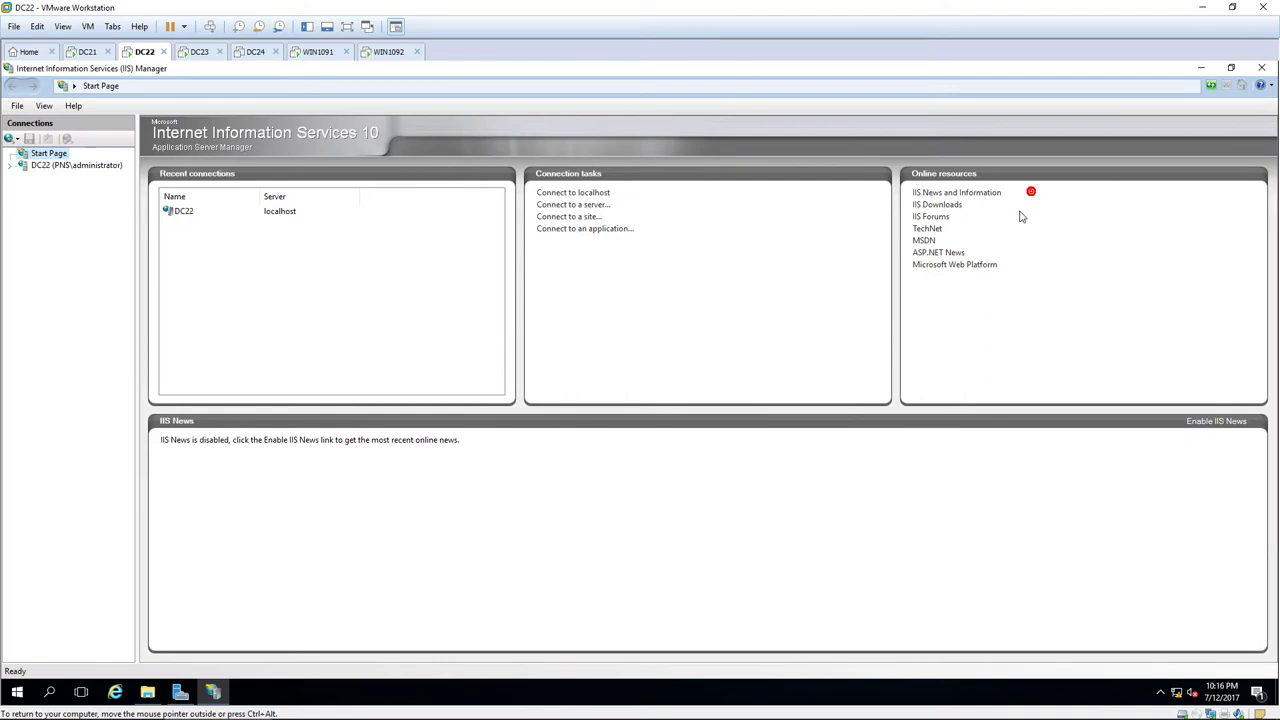
{"action": "left_click", "coordinate": [14, 166]}
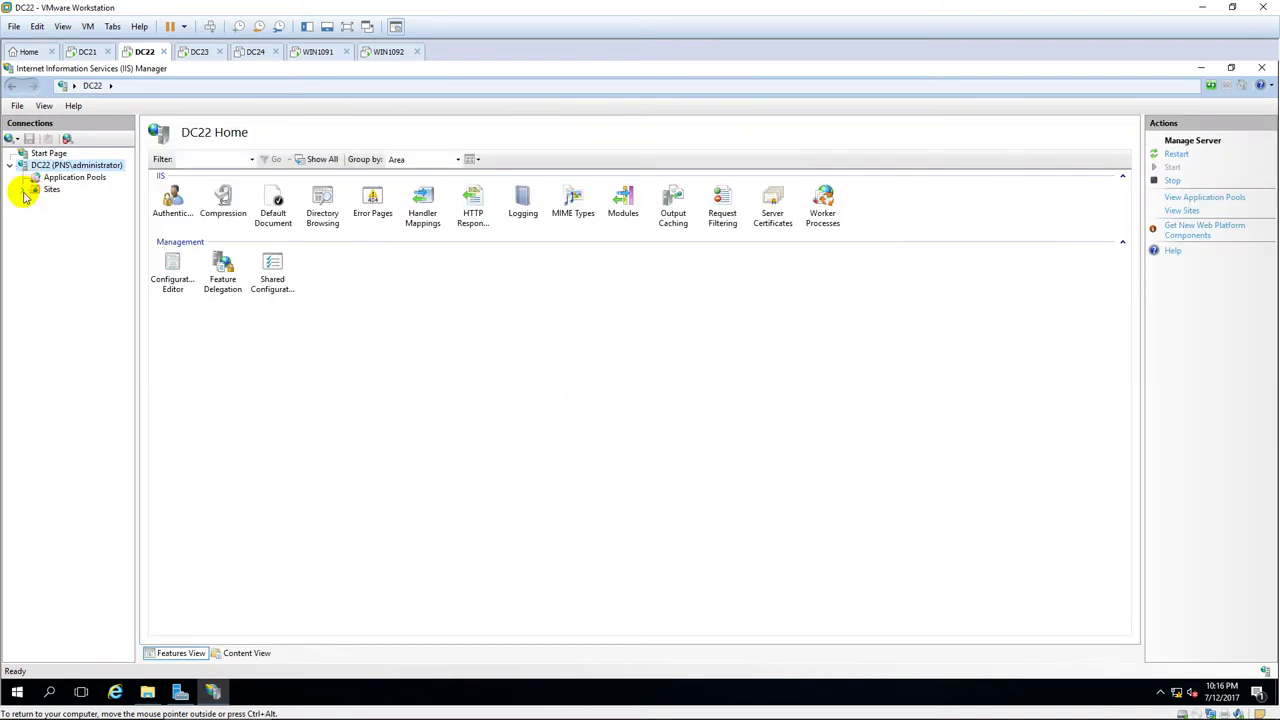
{"action": "left_click", "coordinate": [23, 190]}
{"action": "left_click", "coordinate": [88, 202]}
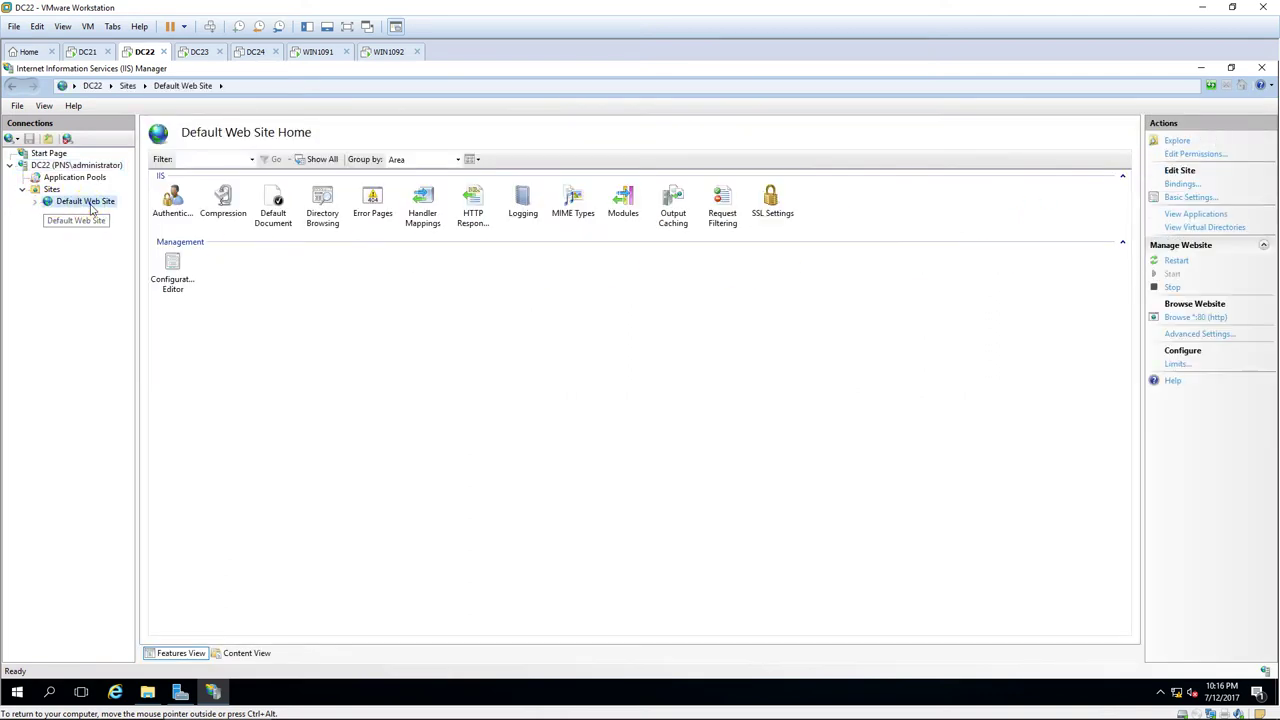
{"action": "right_click", "coordinate": [92, 206]}
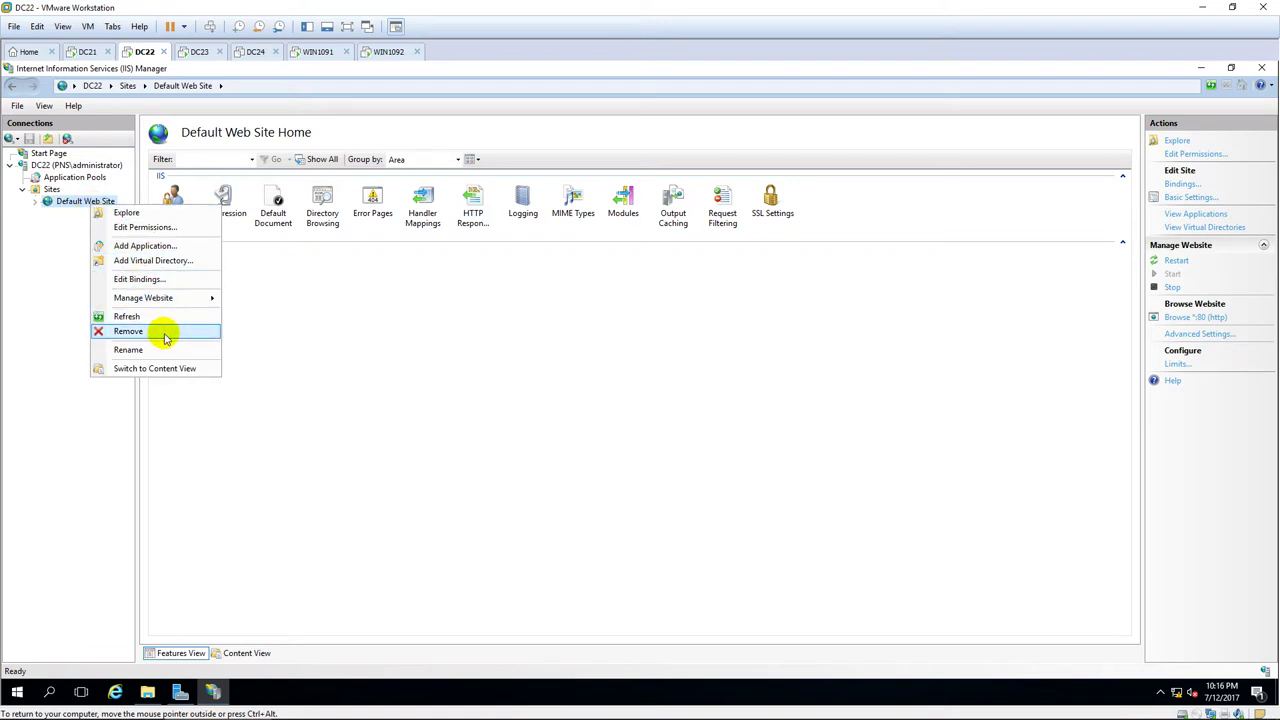
{"action": "left_click", "coordinate": [128, 331]}
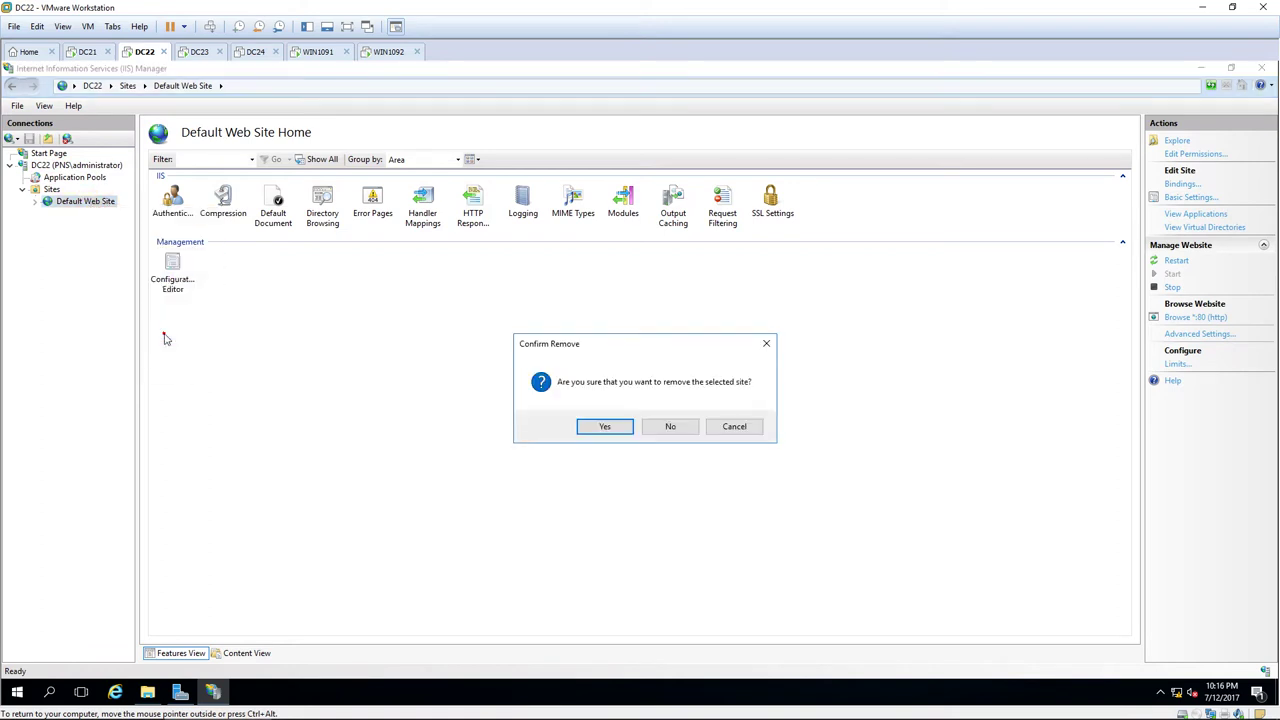
{"action": "left_click", "coordinate": [605, 427]}
{"action": "right_click", "coordinate": [50, 190]}
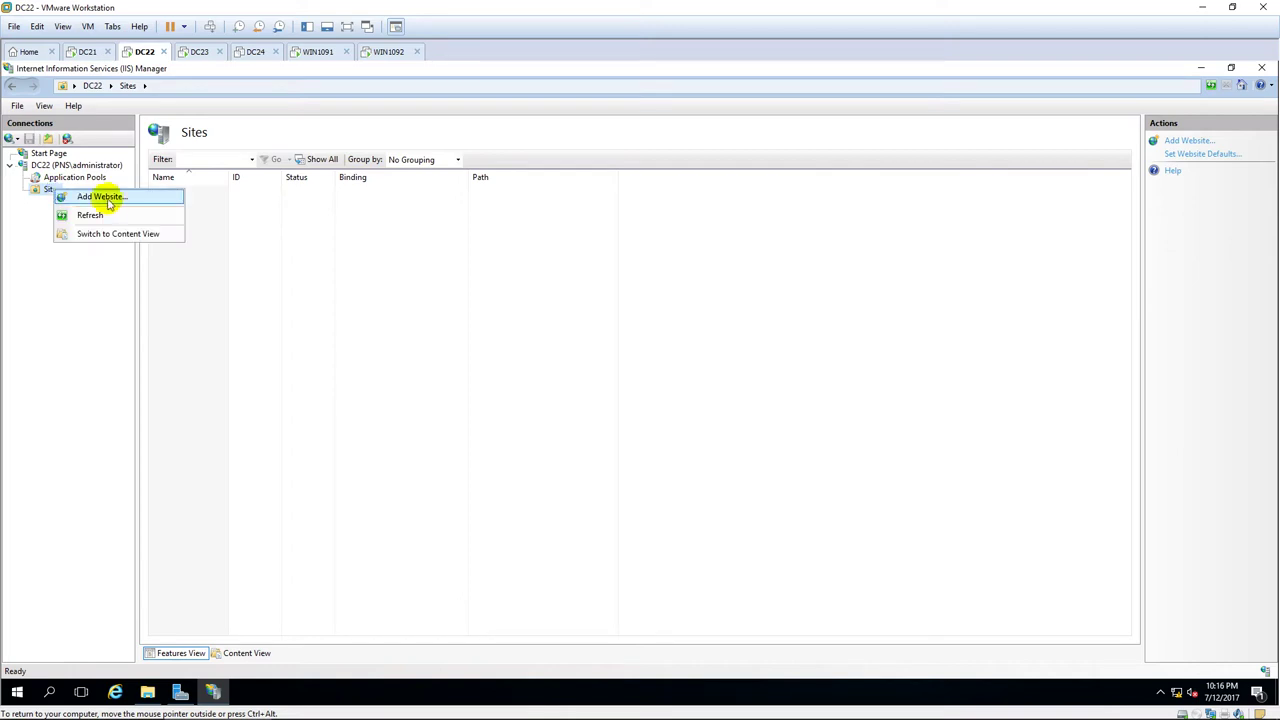
Create the IIS website WEB with physical path C:\WEB on port 80, then switch to DC23.
{"action": "left_click", "coordinate": [108, 203]}
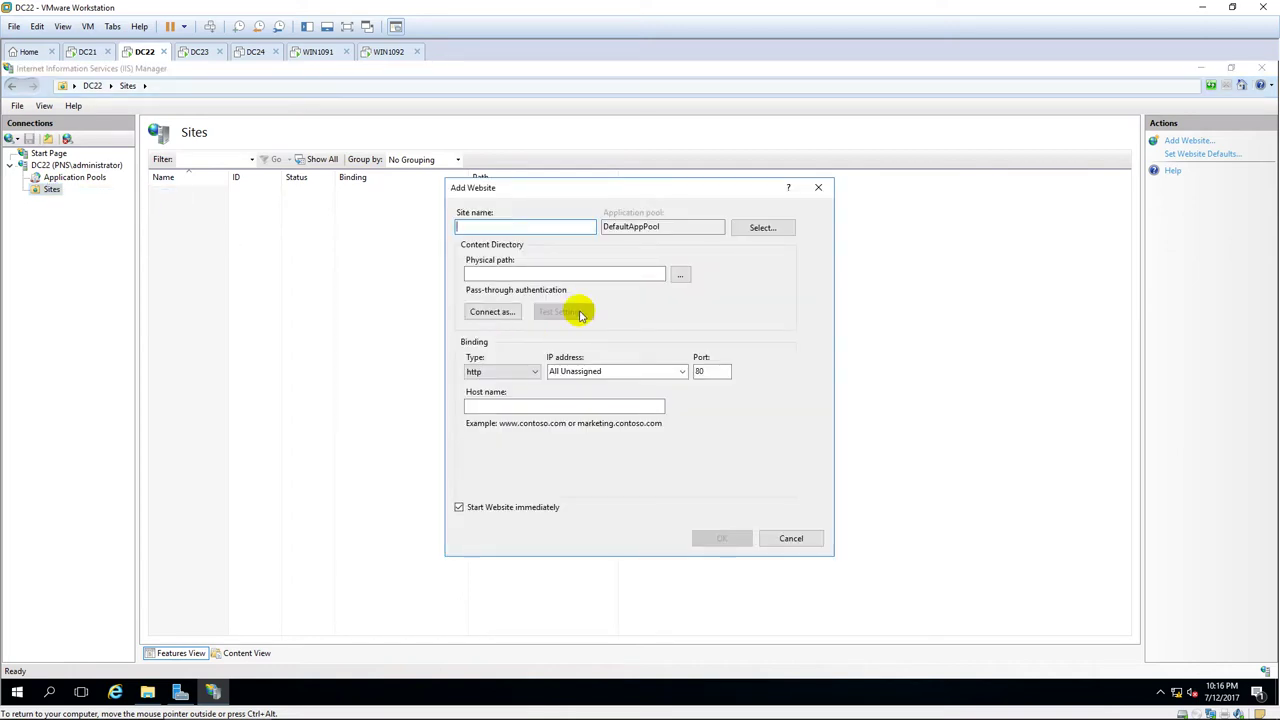
{"action": "type", "text": "WEB"}
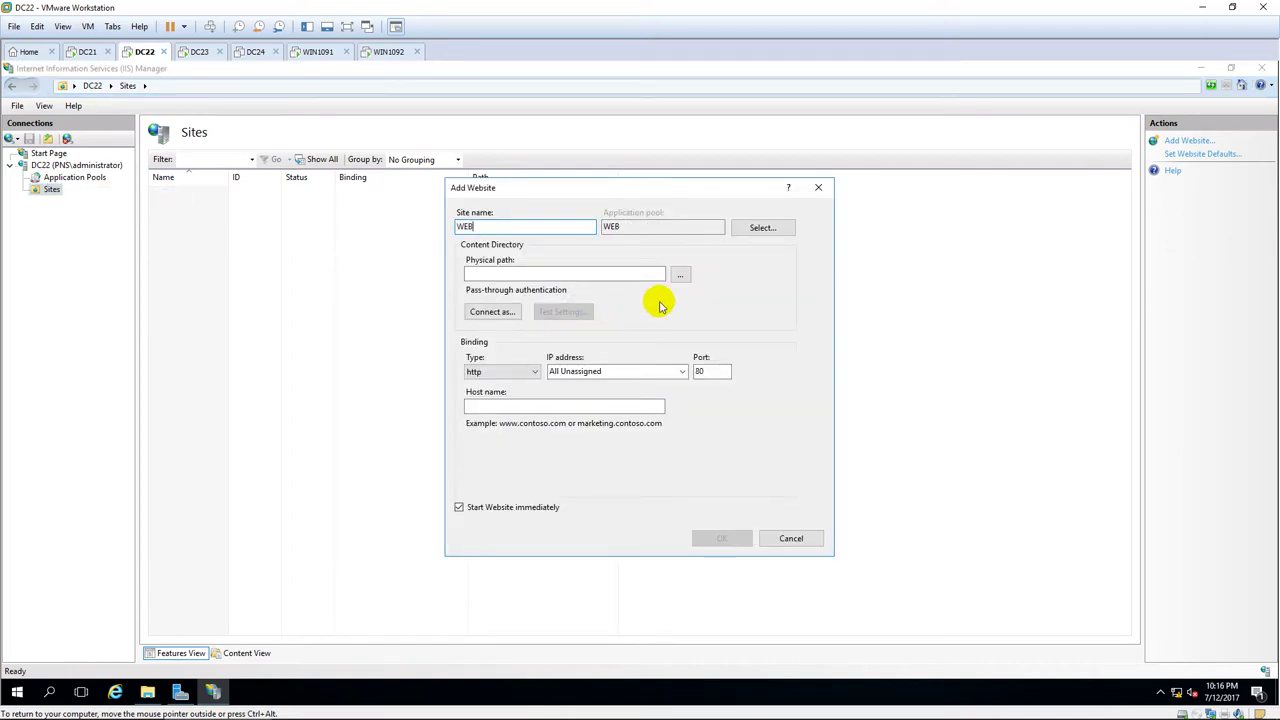
{"action": "left_click", "coordinate": [680, 274]}
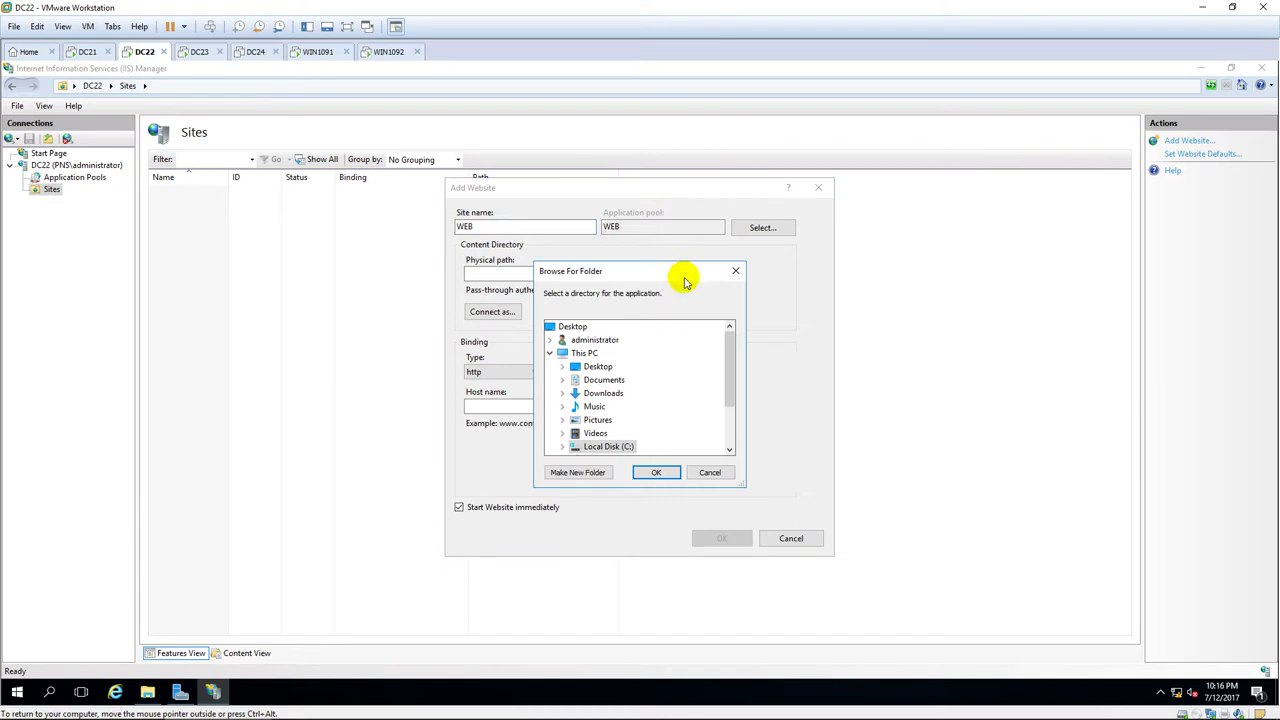
{"action": "double_click", "coordinate": [608, 446]}
{"action": "left_click", "coordinate": [604, 436]}
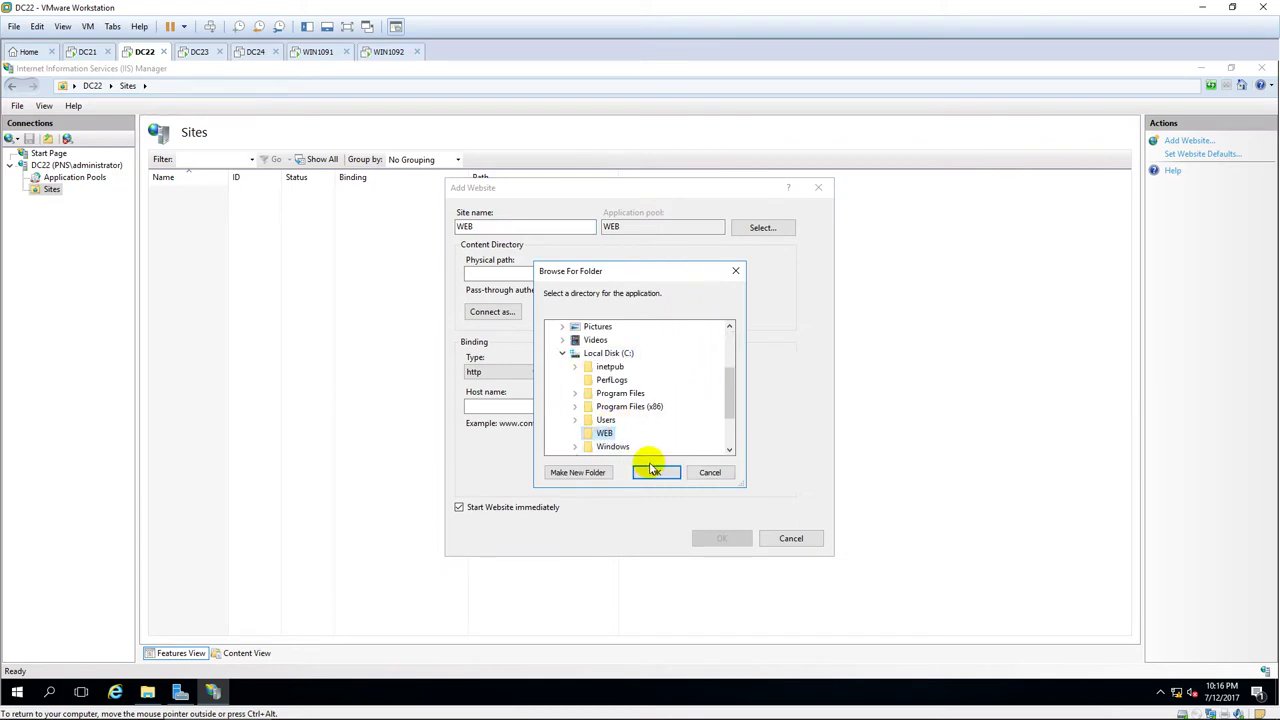
{"action": "left_click", "coordinate": [653, 473]}
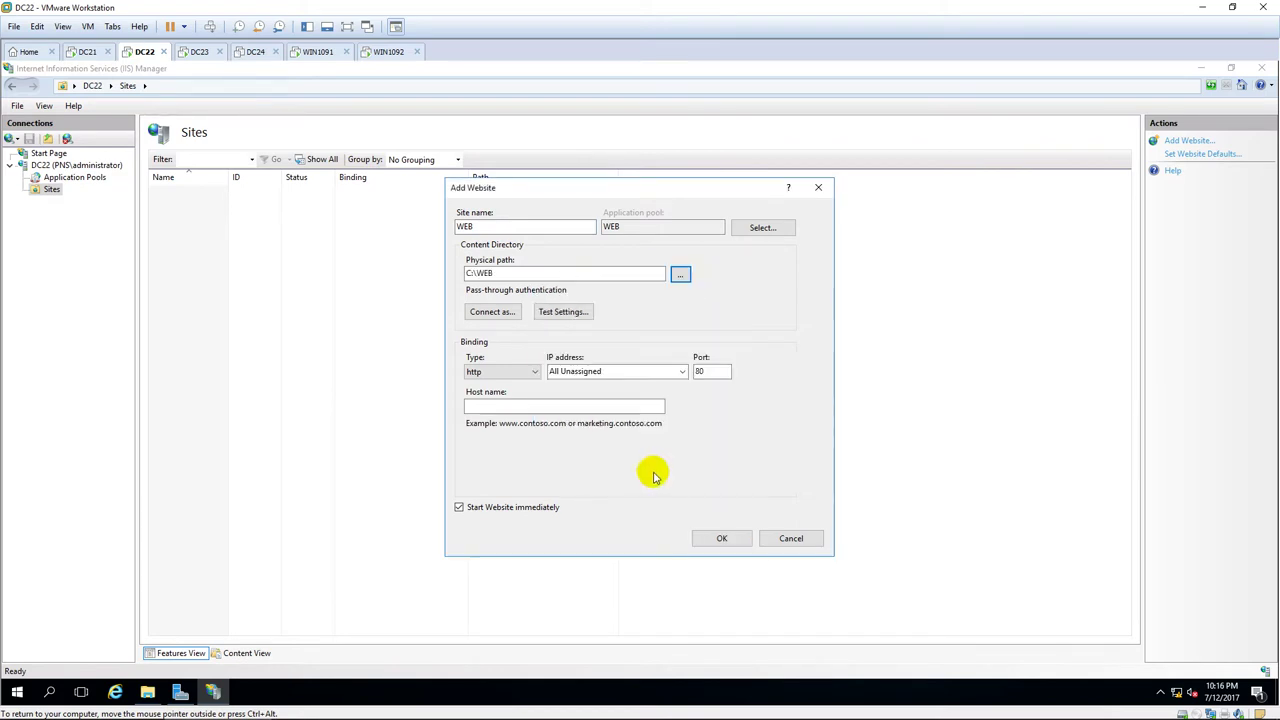
{"action": "left_click", "coordinate": [720, 539]}
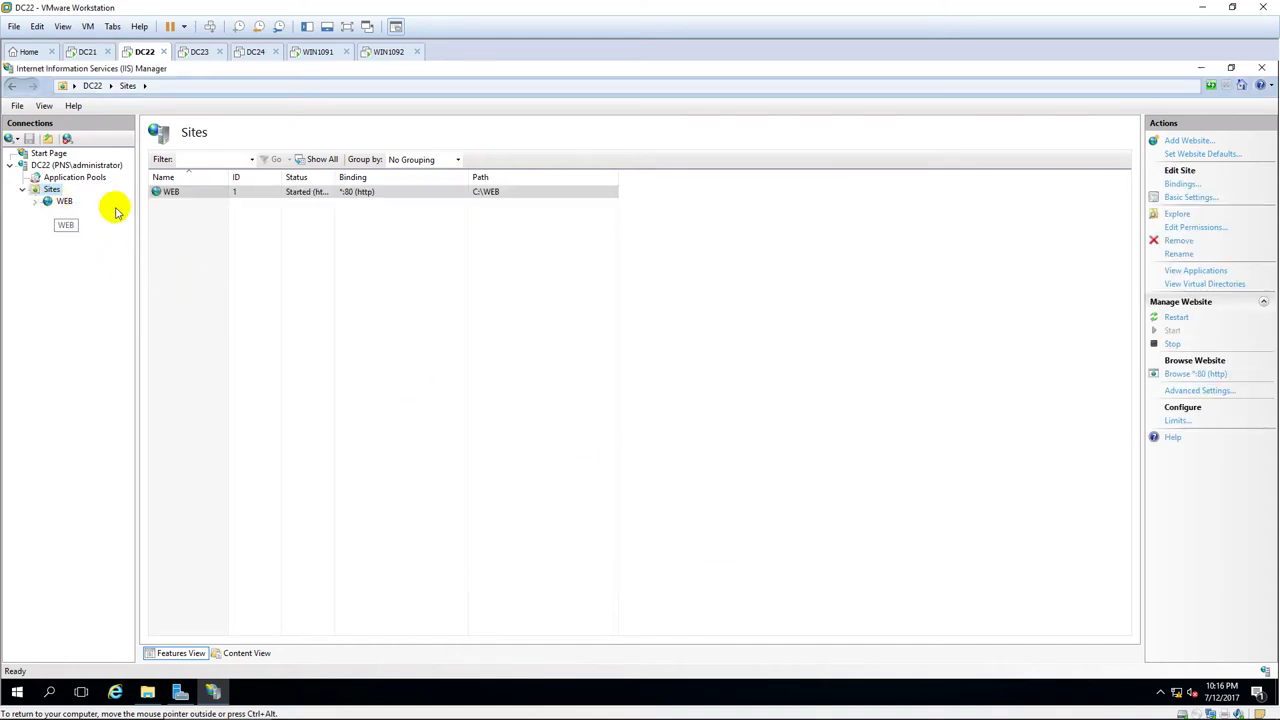
{"action": "left_click", "coordinate": [207, 194]}
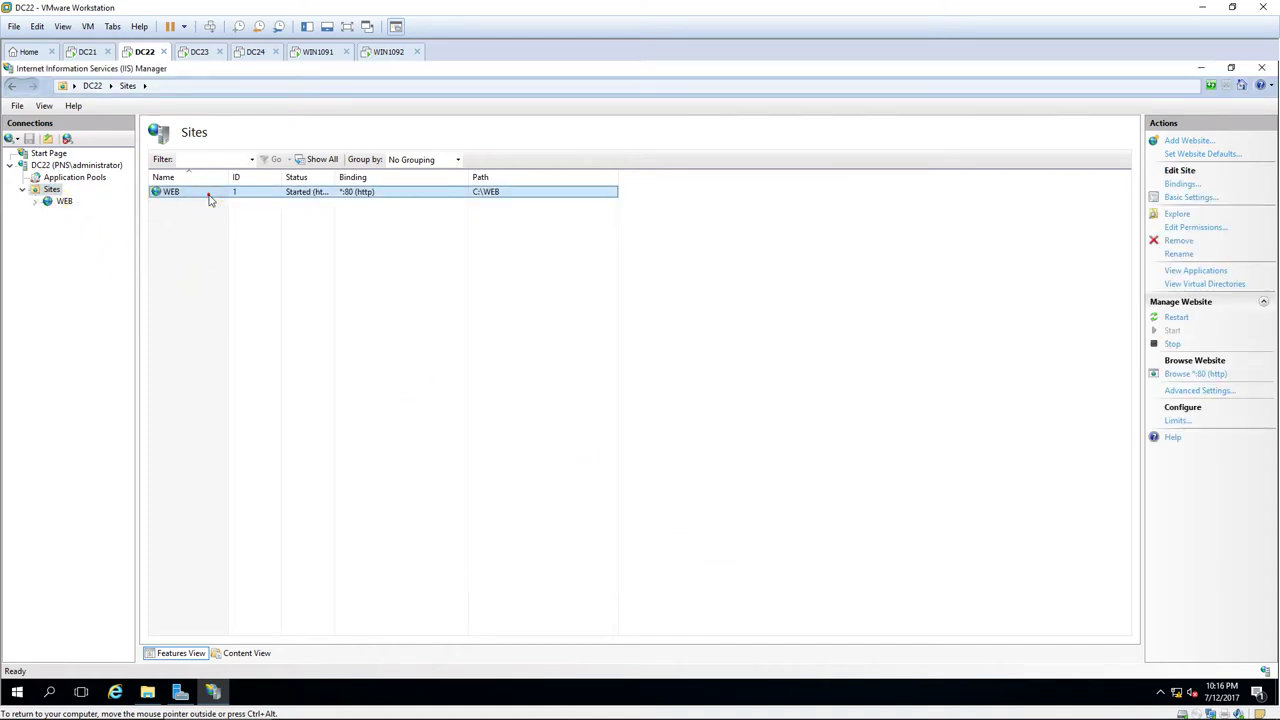
{"action": "left_click", "coordinate": [287, 224]}
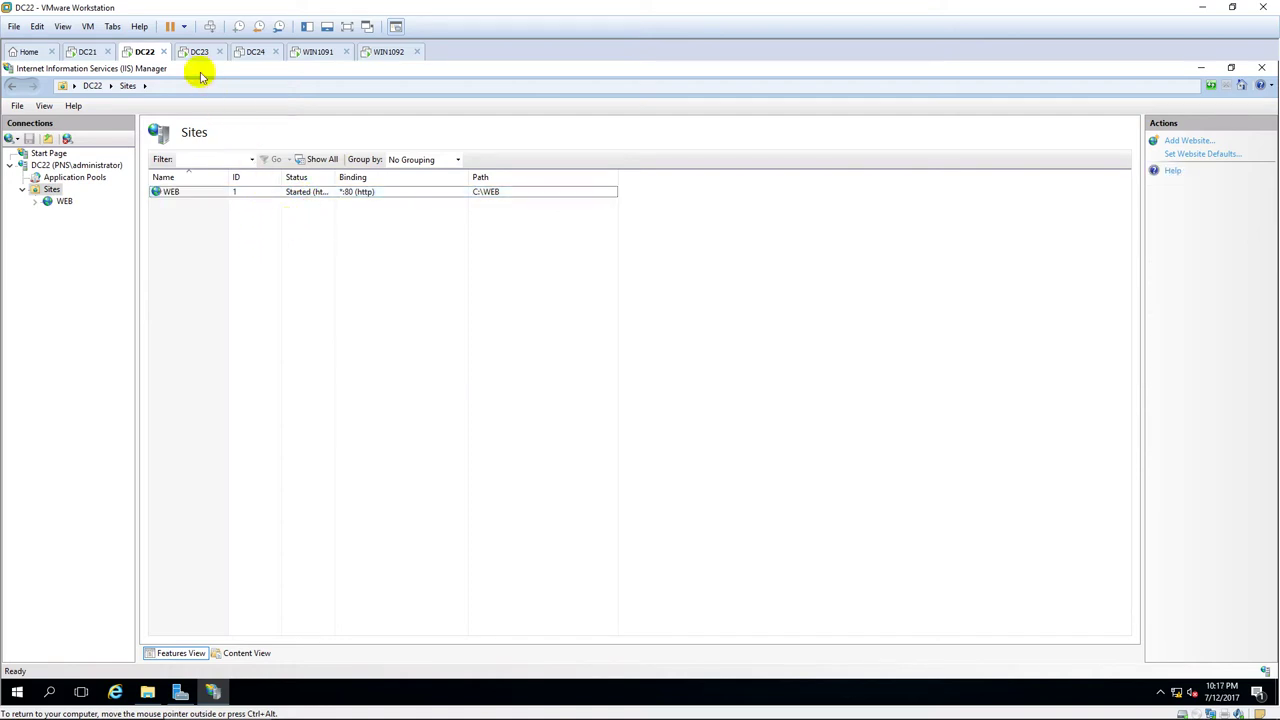
{"action": "left_click", "coordinate": [197, 51]}
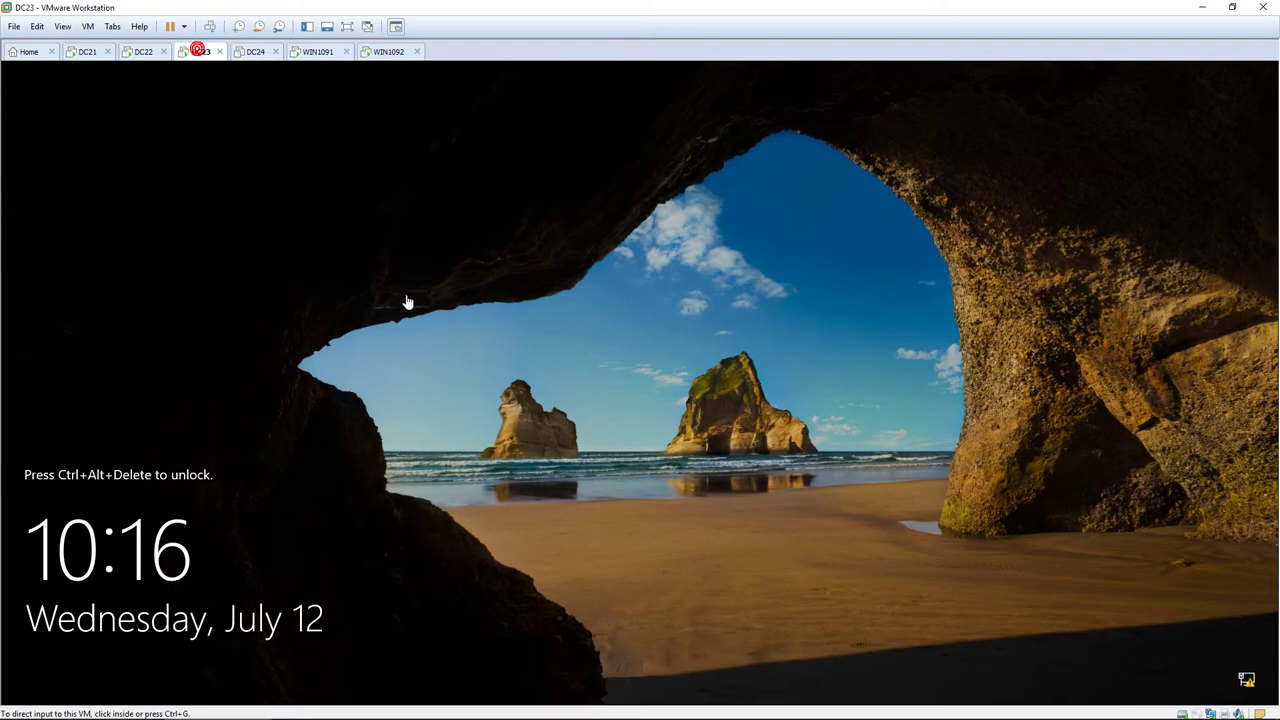
Unlock DC23 with Ctrl+Alt+Insert and sign in with the administrator password.
{"action": "left_click", "coordinate": [447, 363]}
{"action": "key", "text": "ctrl+alt+Insert"}
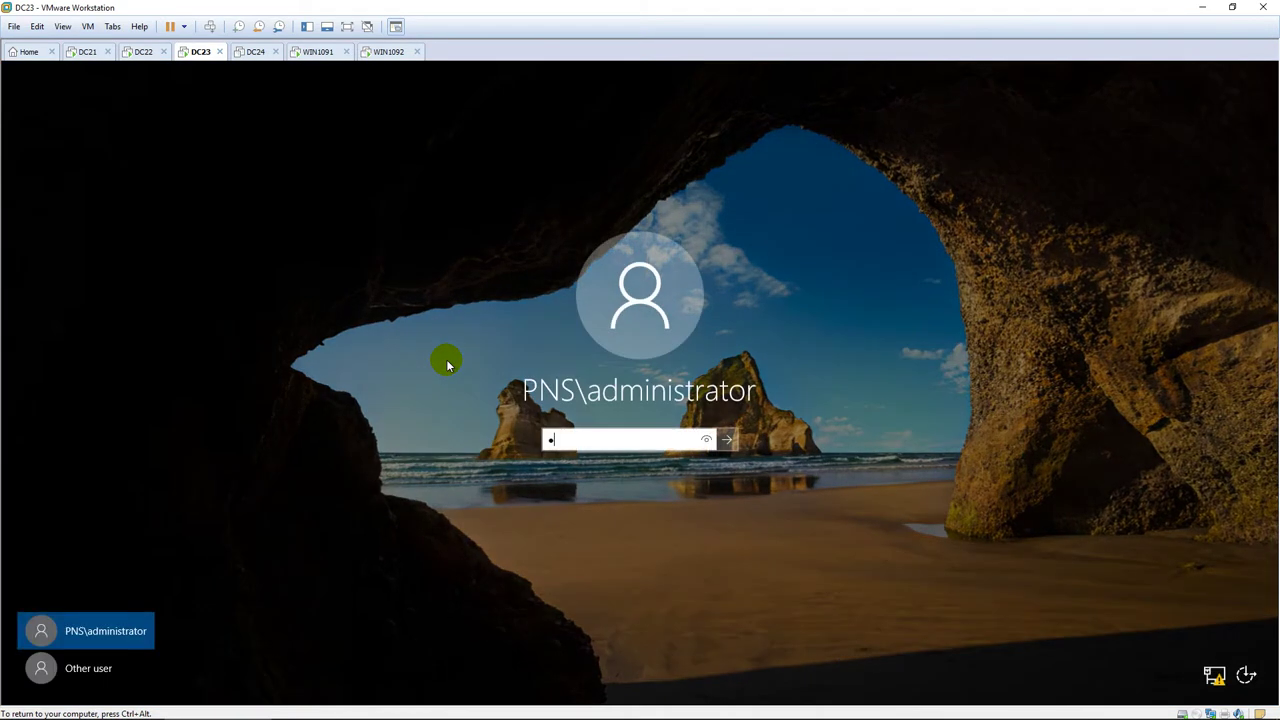
{"action": "key", "text": "Return"}
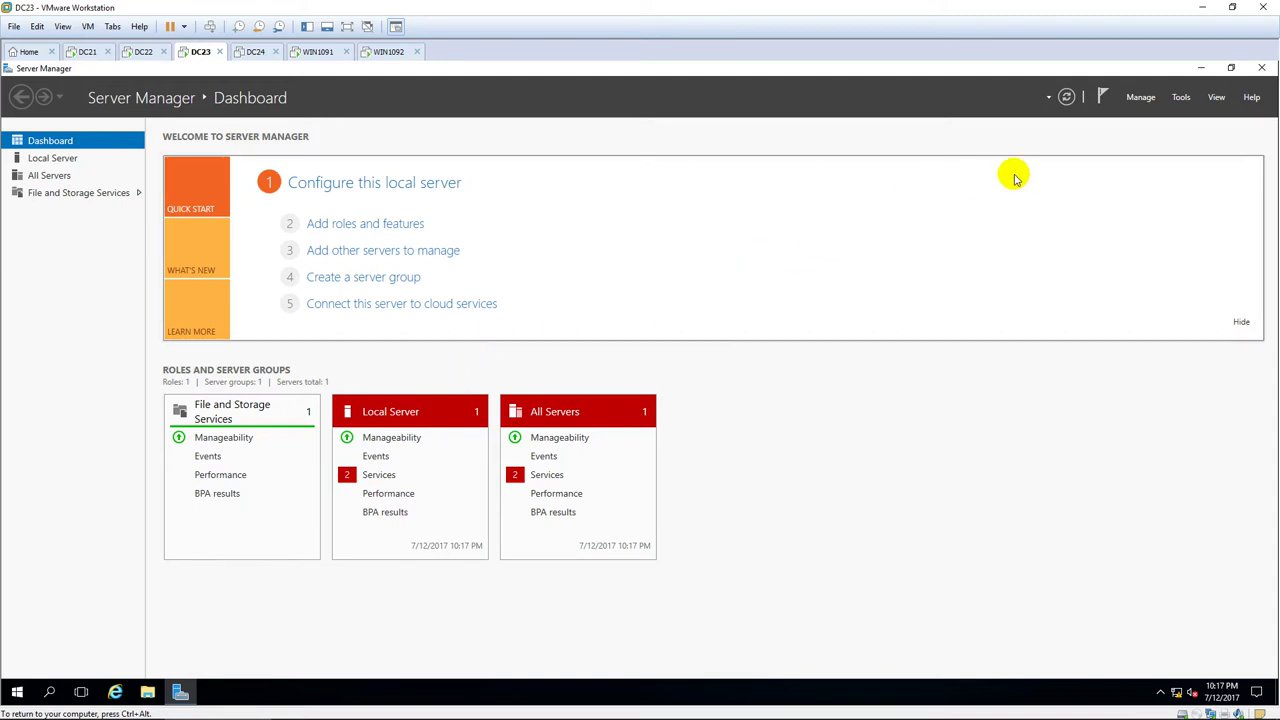
Run Add Roles and Features as a role-based install on DC23 and tick Web Server (IIS) with its required features.
{"action": "left_click", "coordinate": [1141, 97]}
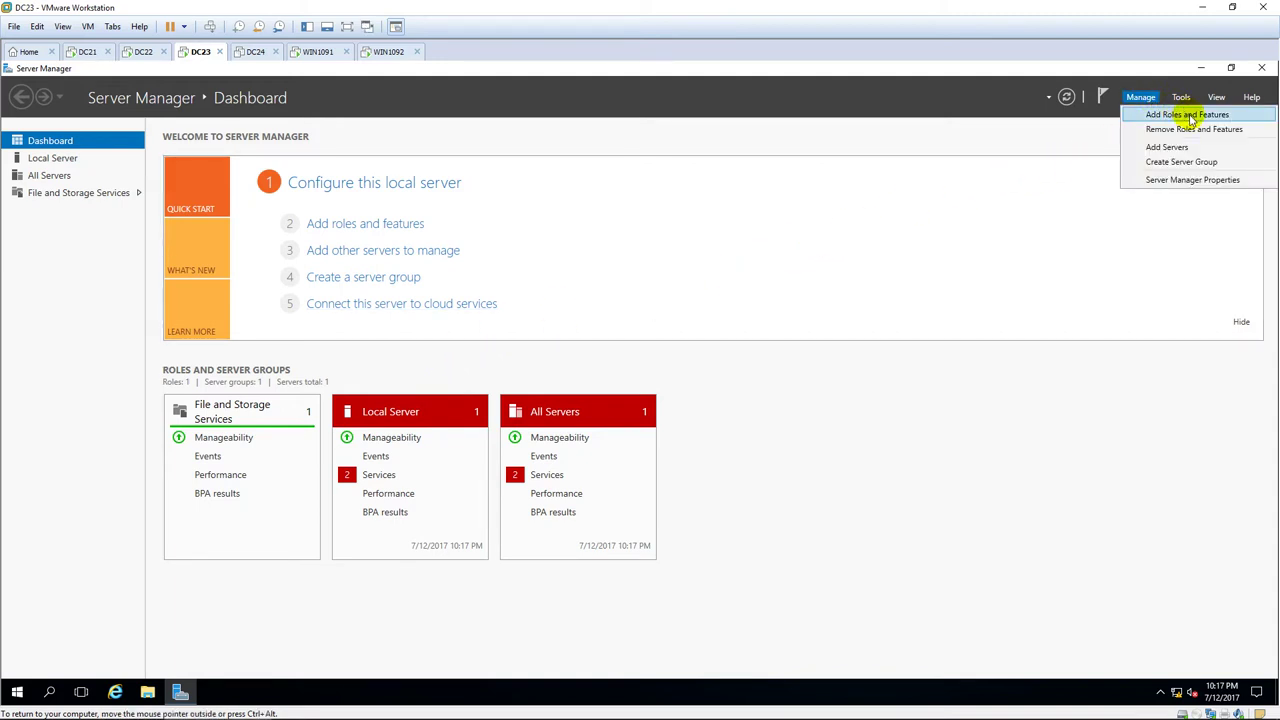
{"action": "left_click", "coordinate": [1187, 116]}
{"action": "left_click", "coordinate": [500, 88]}
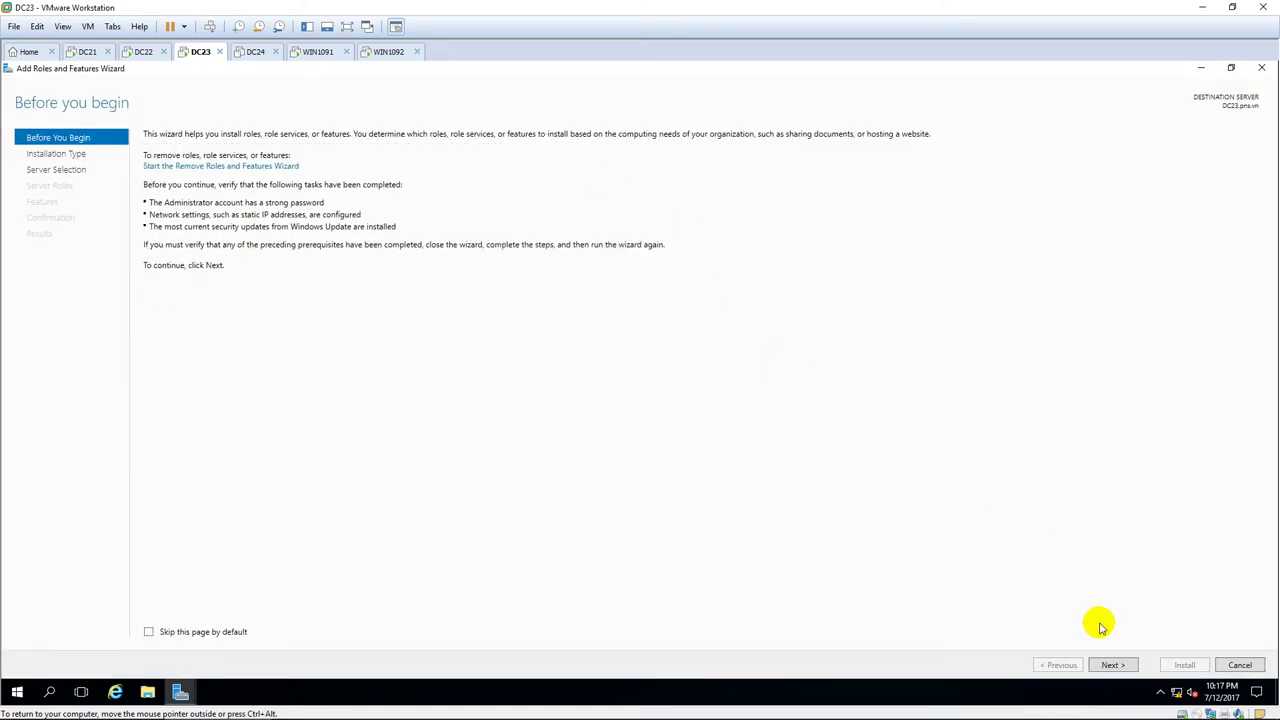
{"action": "left_click", "coordinate": [1111, 665]}
{"action": "left_click", "coordinate": [1112, 666]}
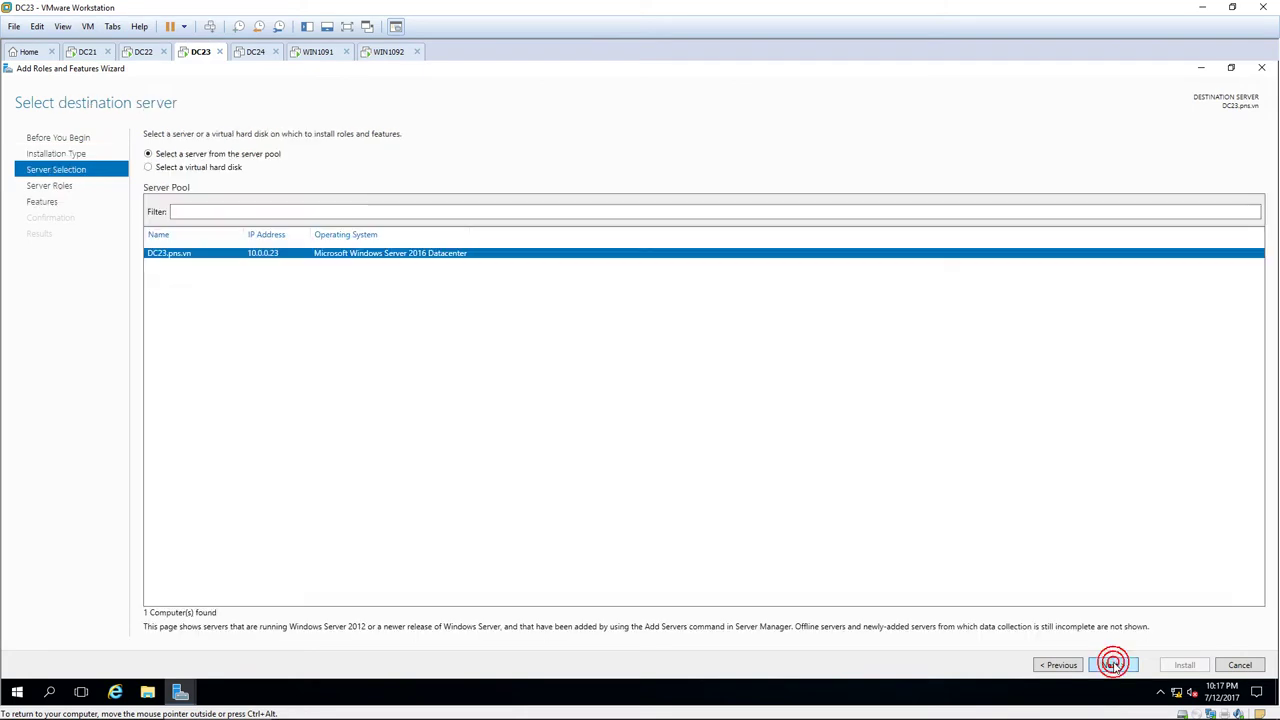
{"action": "left_click", "coordinate": [1112, 666]}
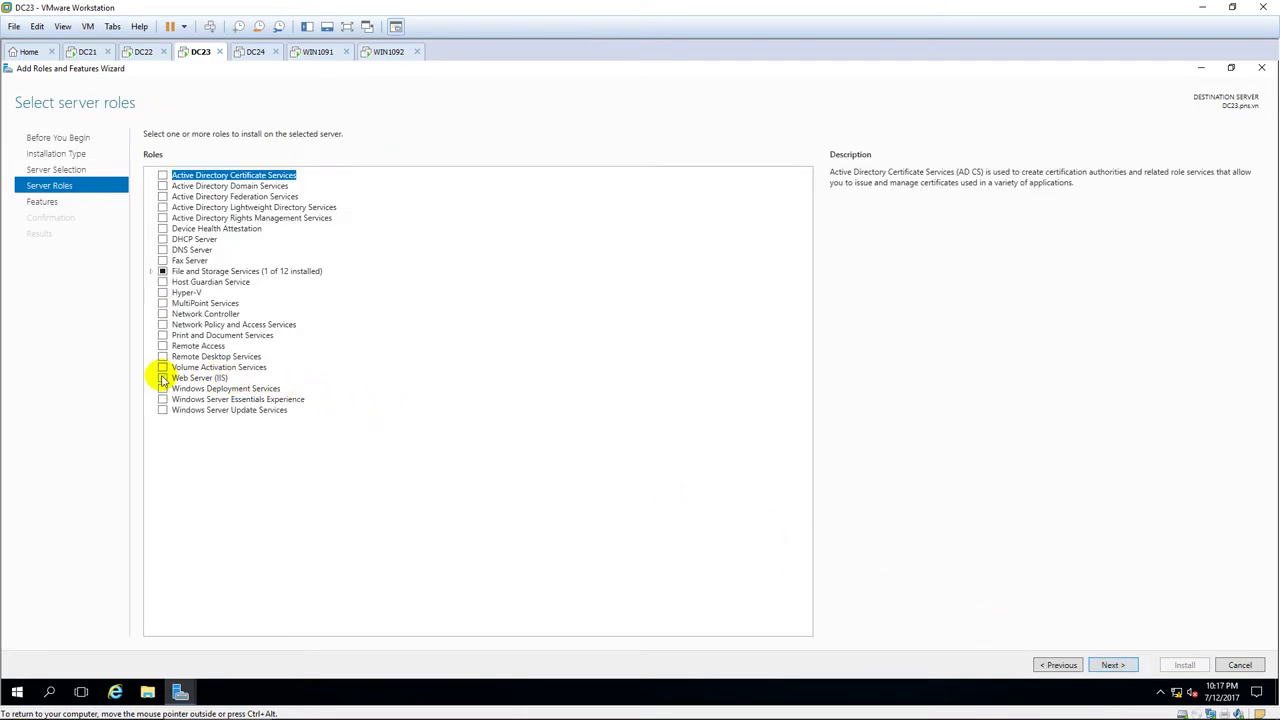
{"action": "left_click", "coordinate": [161, 377]}
{"action": "left_click", "coordinate": [680, 479]}
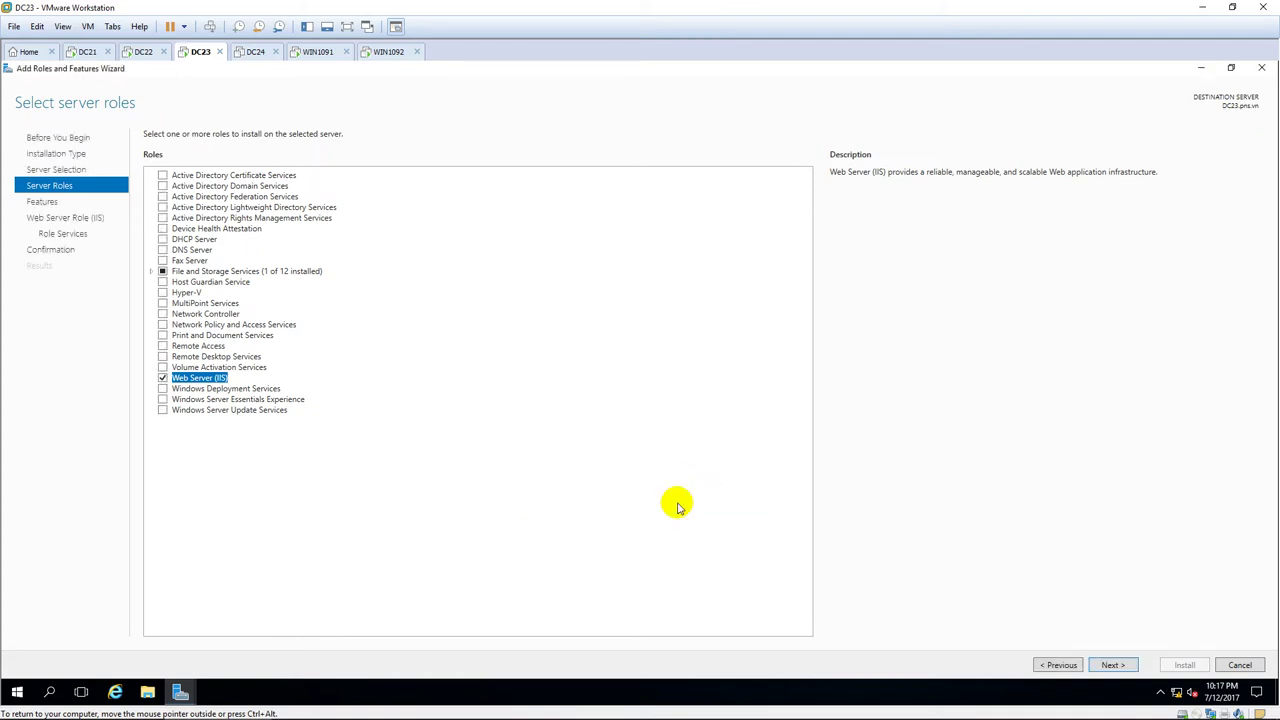
{"action": "left_click", "coordinate": [1110, 665]}
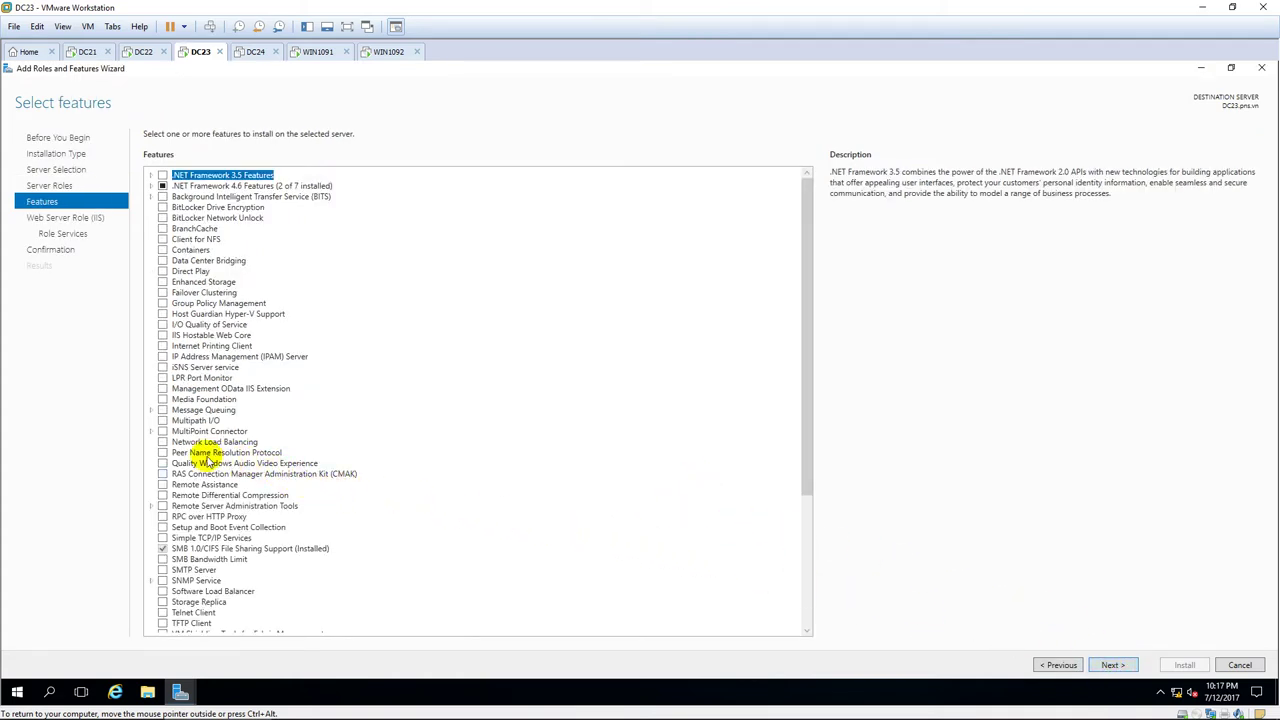
Add Network Load Balancing with its tools, keep default IIS role services, and install.
{"action": "left_click", "coordinate": [162, 443]}
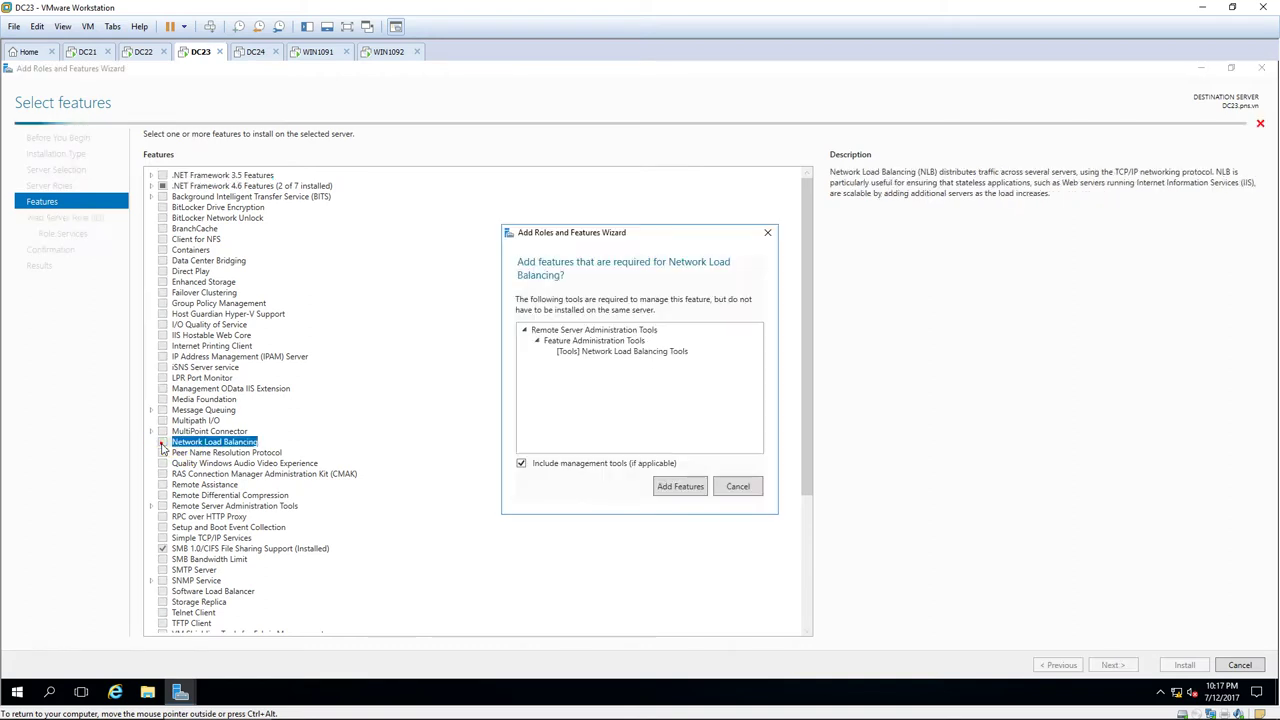
{"action": "left_click", "coordinate": [678, 487]}
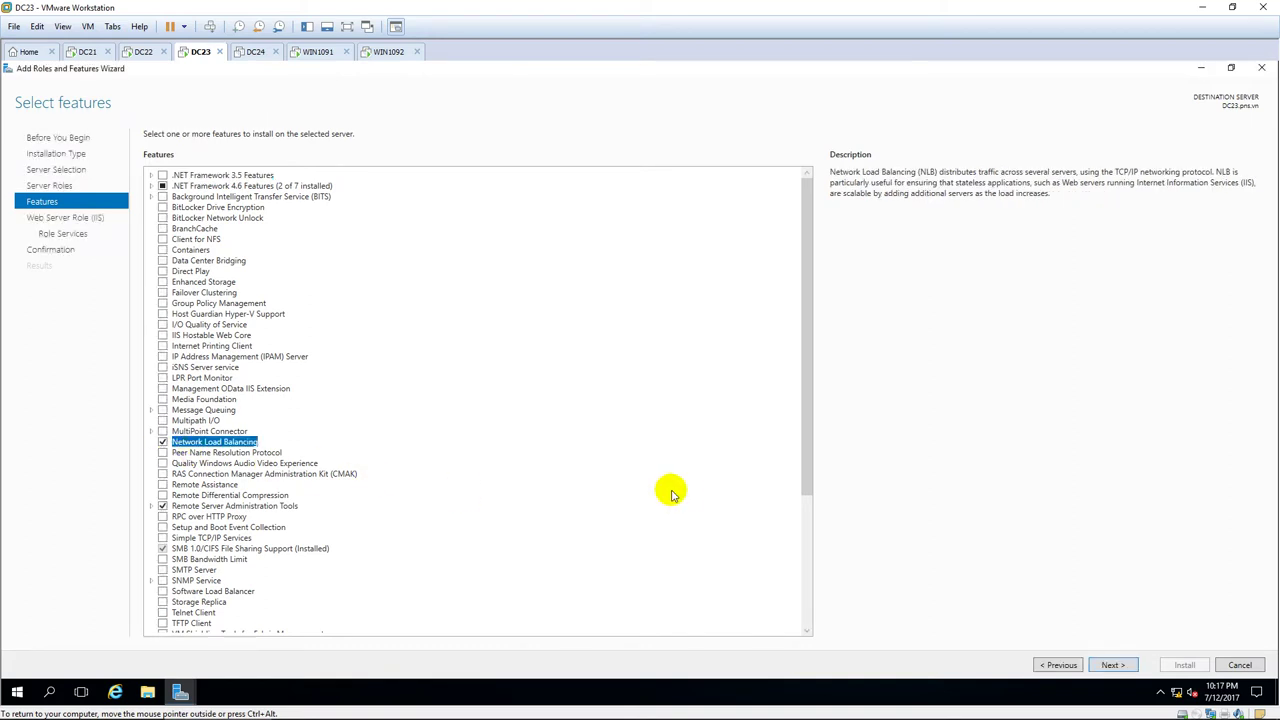
{"action": "left_click", "coordinate": [1110, 665]}
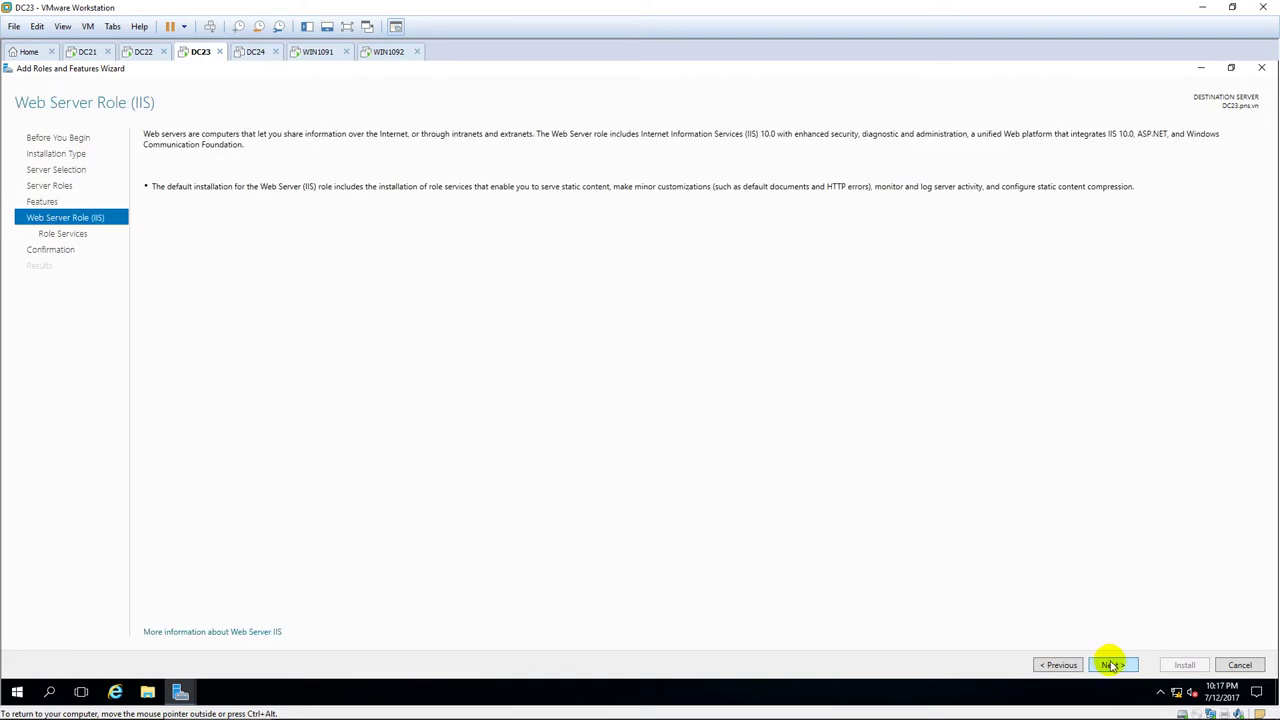
{"action": "left_click", "coordinate": [1113, 665]}
{"action": "left_click", "coordinate": [1114, 665]}
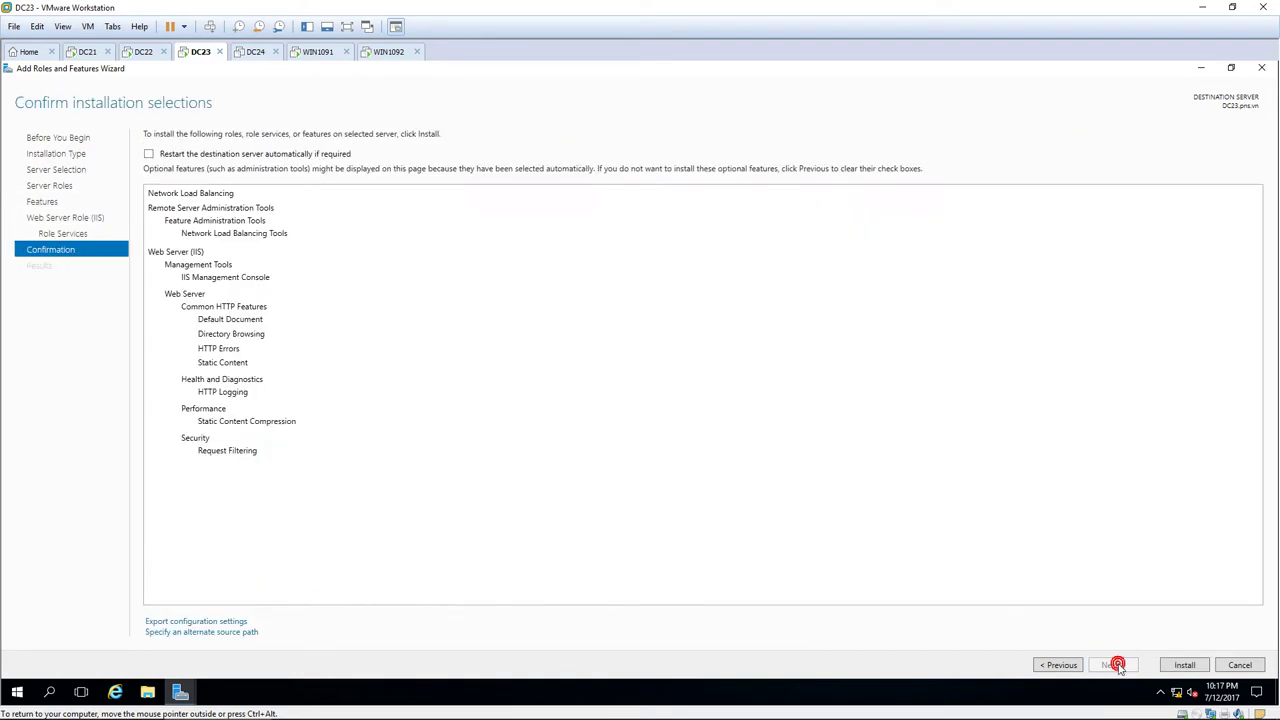
{"action": "left_click", "coordinate": [1176, 665]}
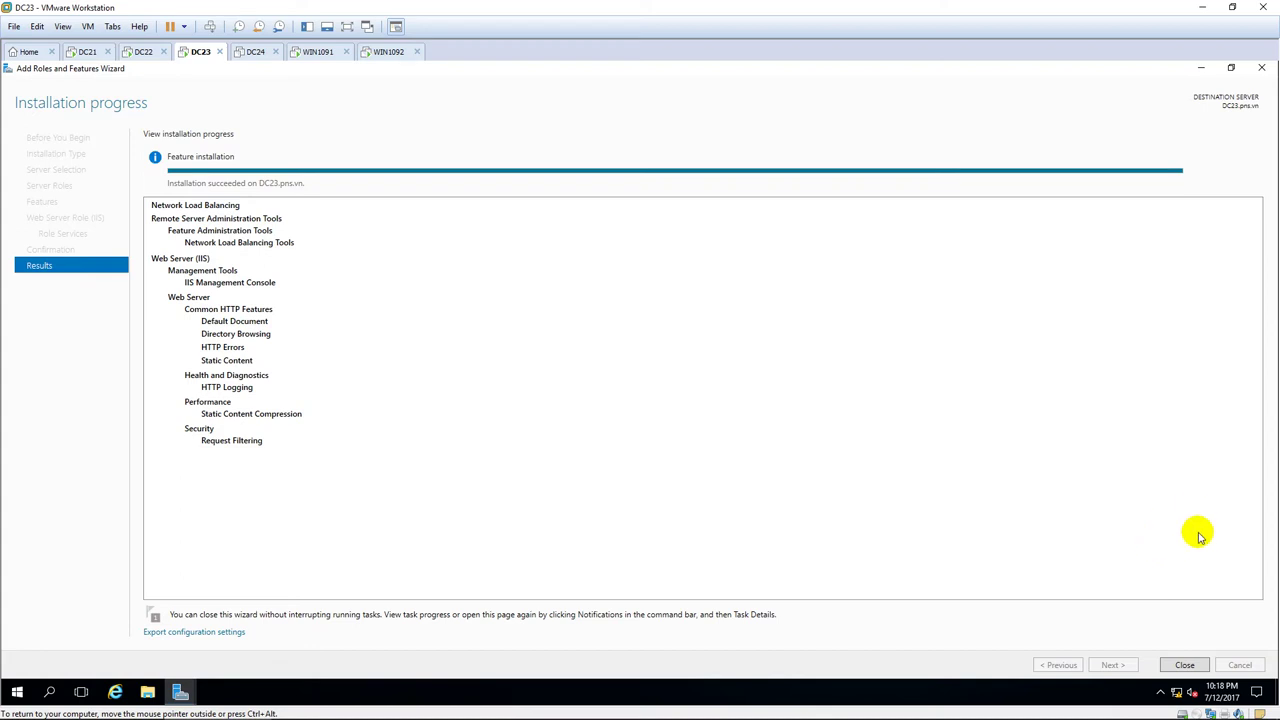
Close the finished wizard and create a folder named WEB on C:, then open it.
{"action": "left_click", "coordinate": [1184, 665]}
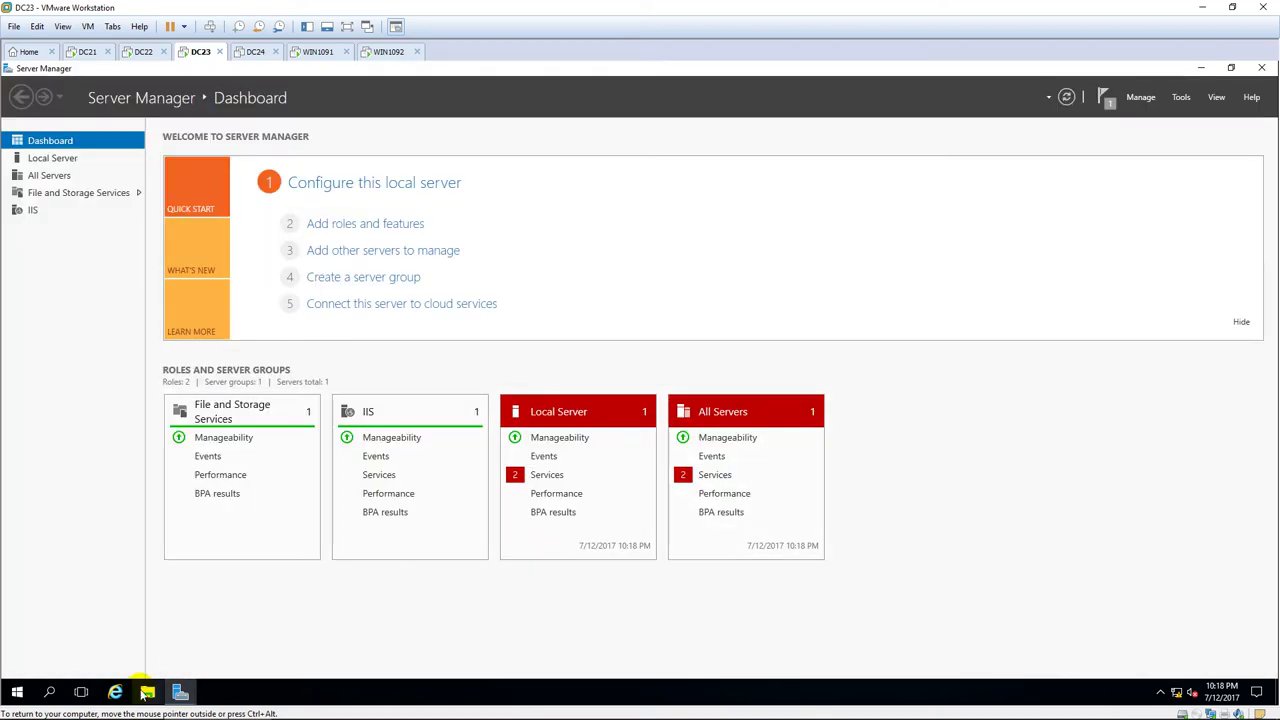
{"action": "key", "text": "super+e"}
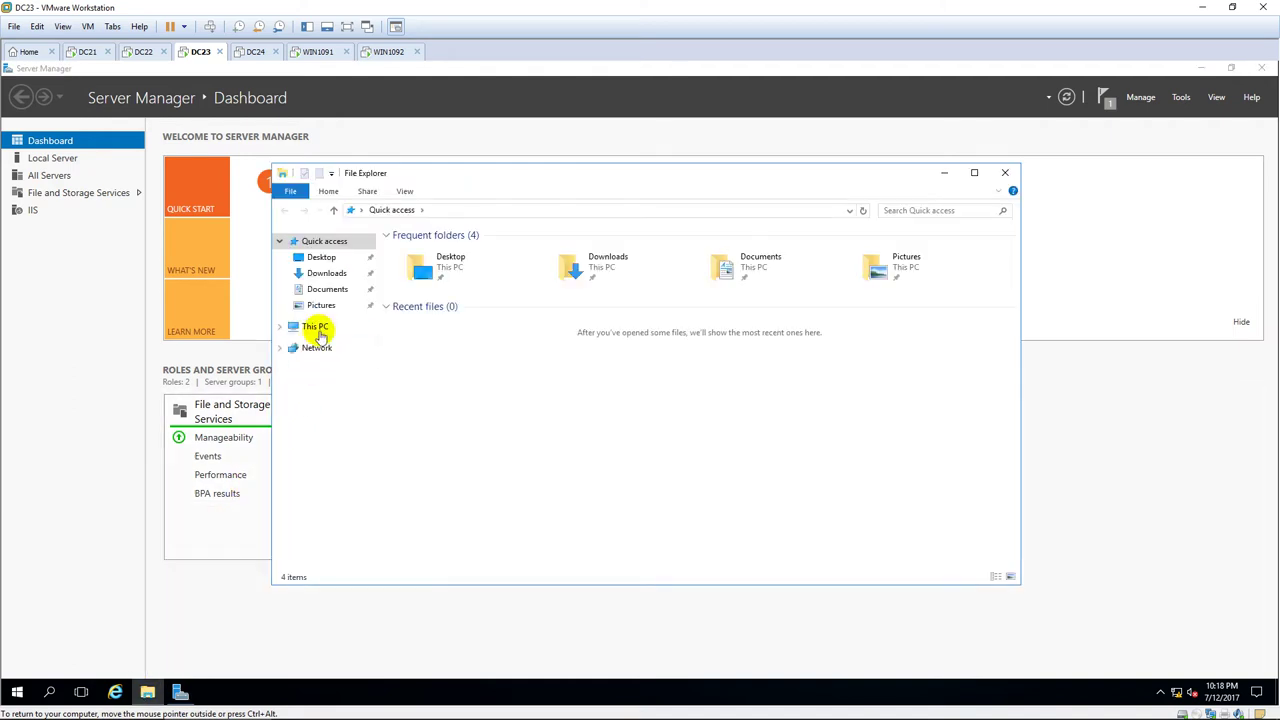
{"action": "left_click", "coordinate": [316, 328]}
{"action": "double_click", "coordinate": [487, 356]}
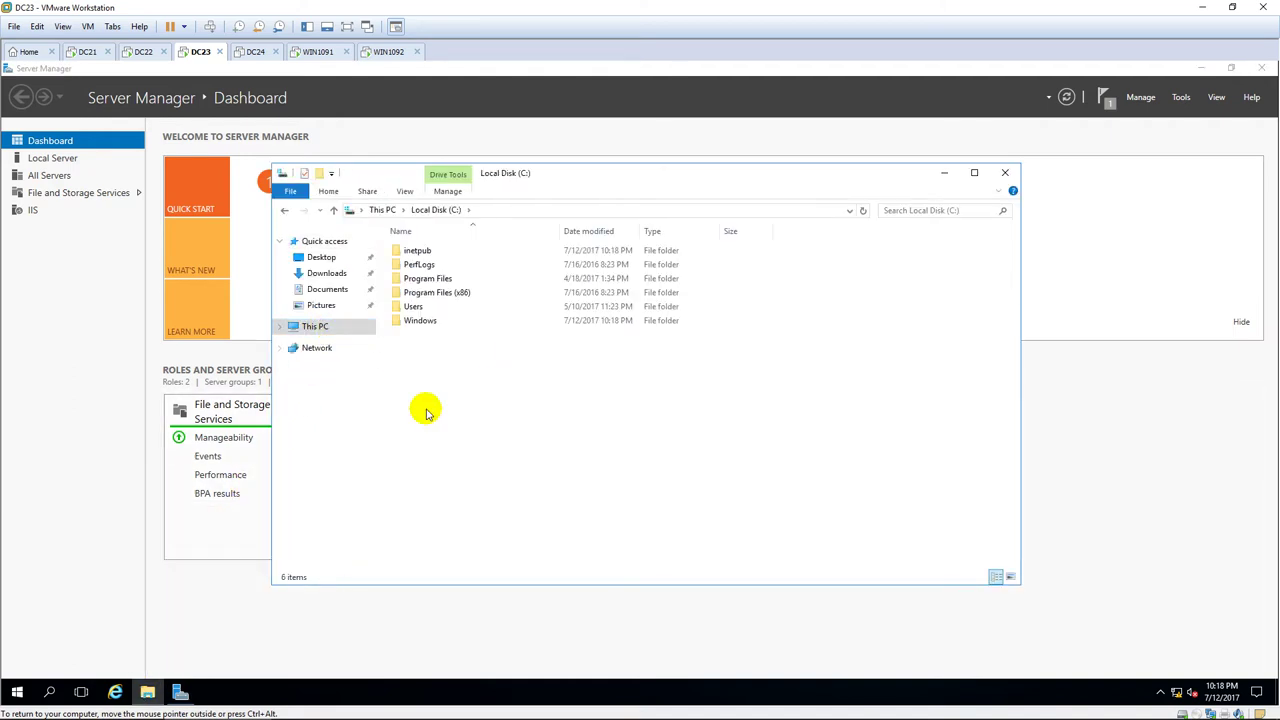
{"action": "right_click", "coordinate": [425, 409]}
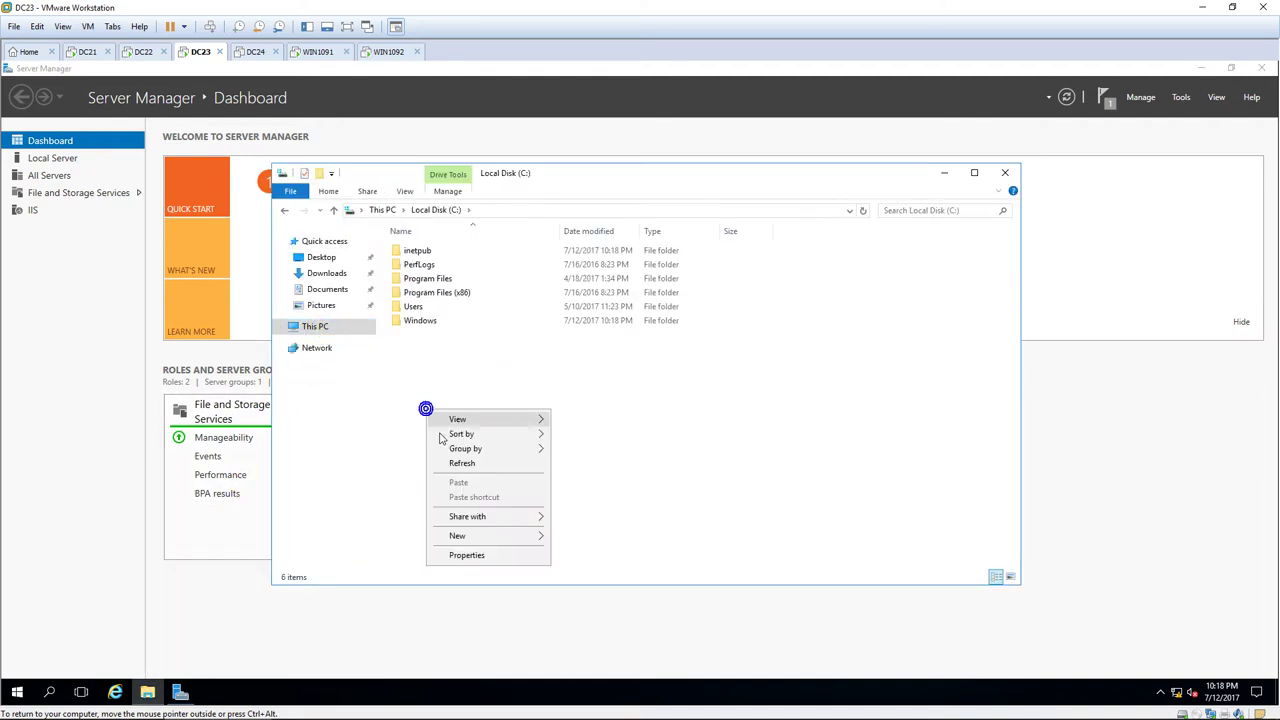
{"action": "mouse_move", "coordinate": [475, 537]}
{"action": "left_click", "coordinate": [609, 537]}
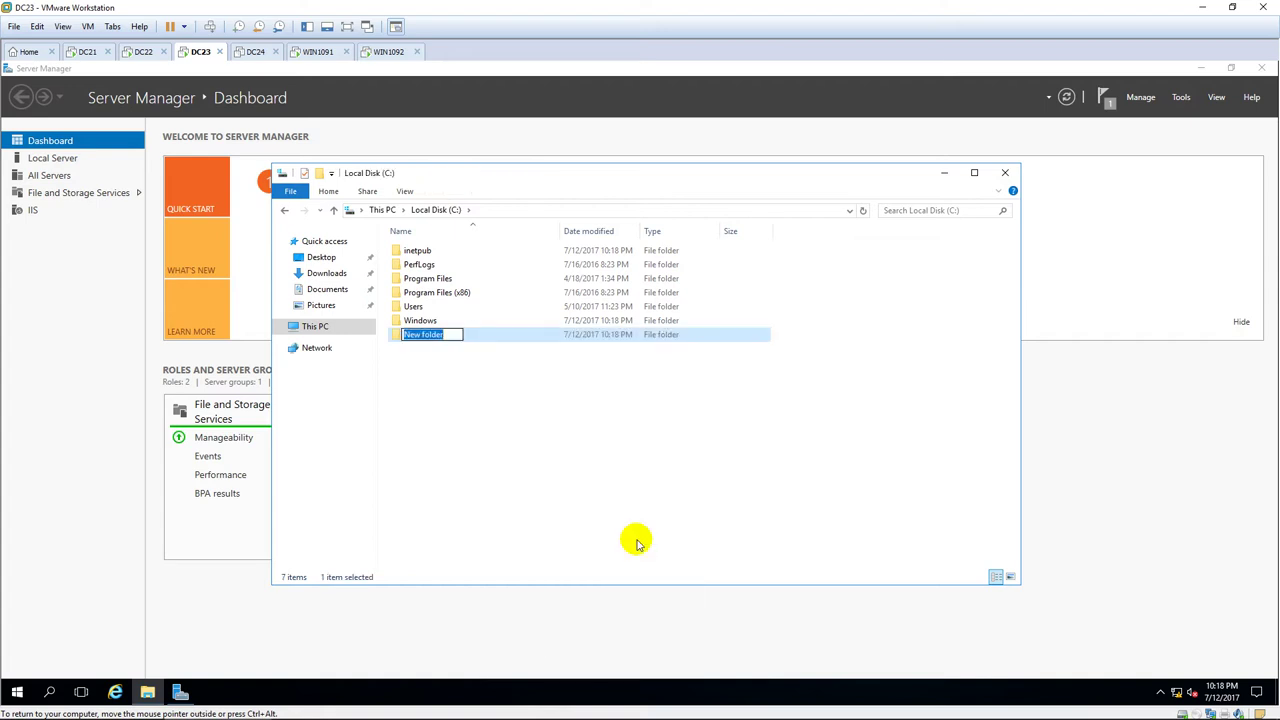
{"action": "type", "text": "WB"}
{"action": "key", "text": "BackSpace"}
{"action": "type", "text": "EB"}
{"action": "left_click", "coordinate": [637, 541]}
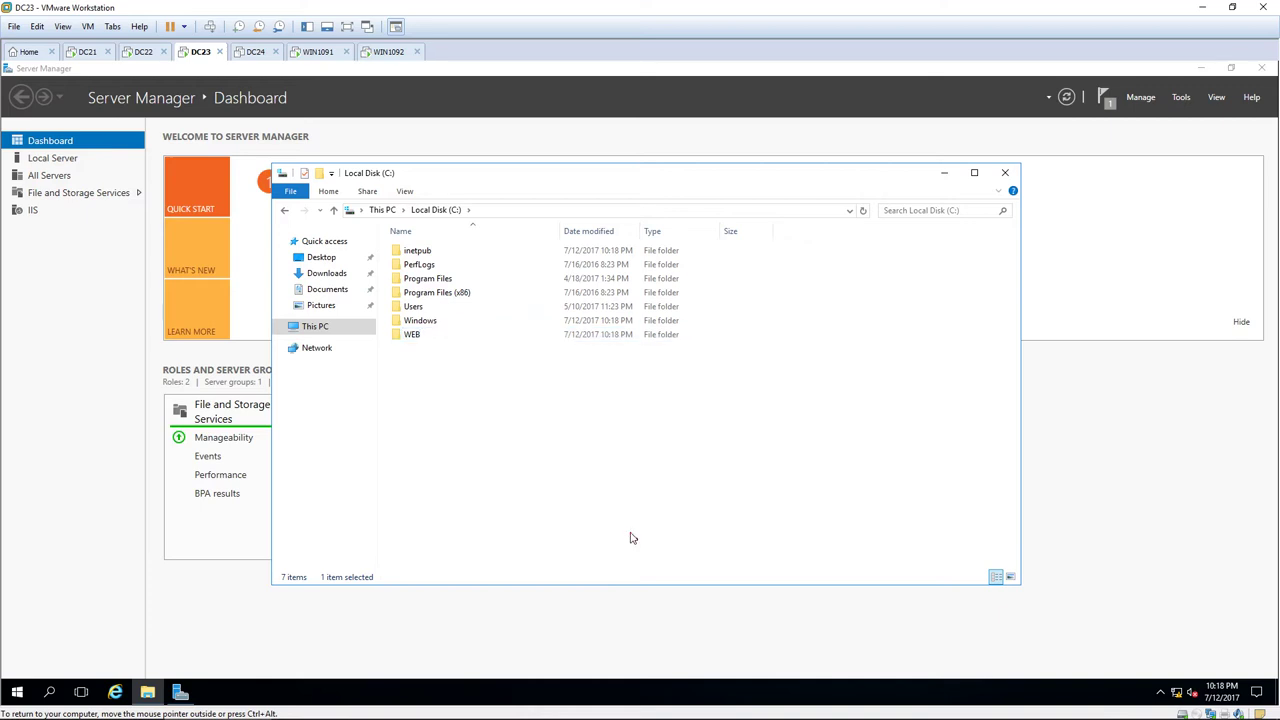
{"action": "double_click", "coordinate": [466, 334]}
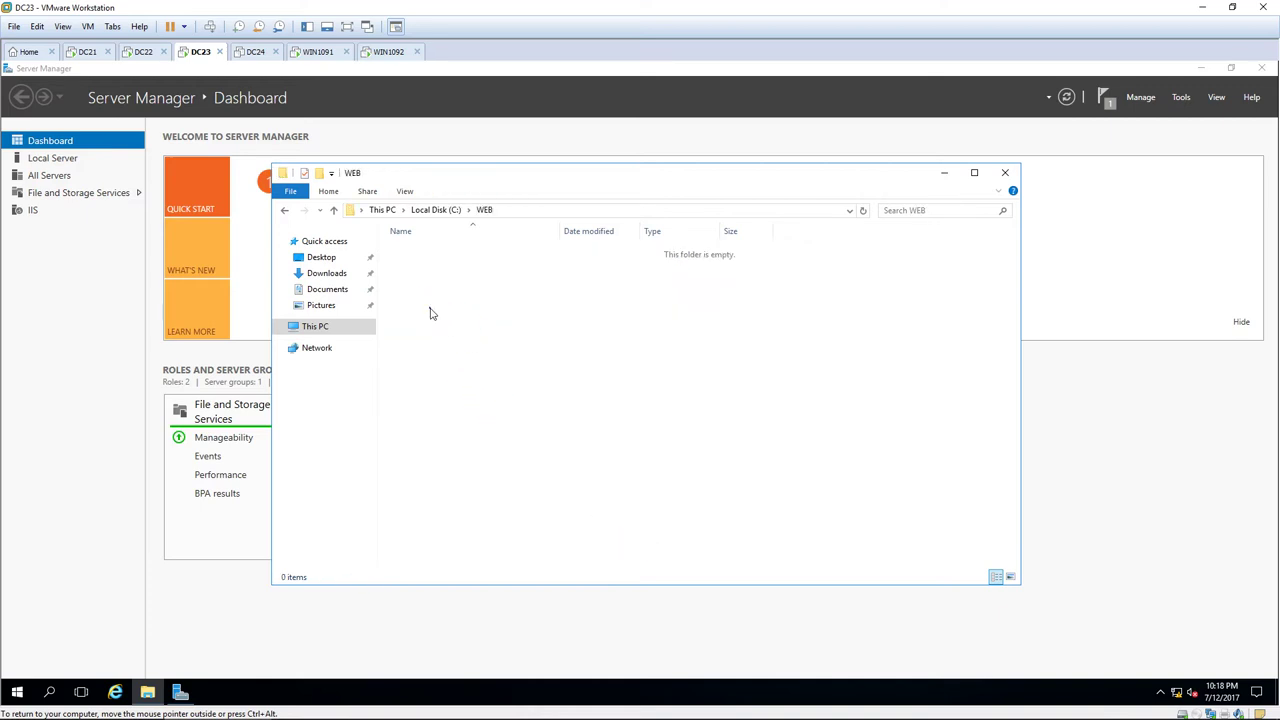
Create text document Index in WEB containing "This is Website at DC23" and save it.
{"action": "right_click", "coordinate": [430, 310]}
{"action": "mouse_move", "coordinate": [492, 472]}
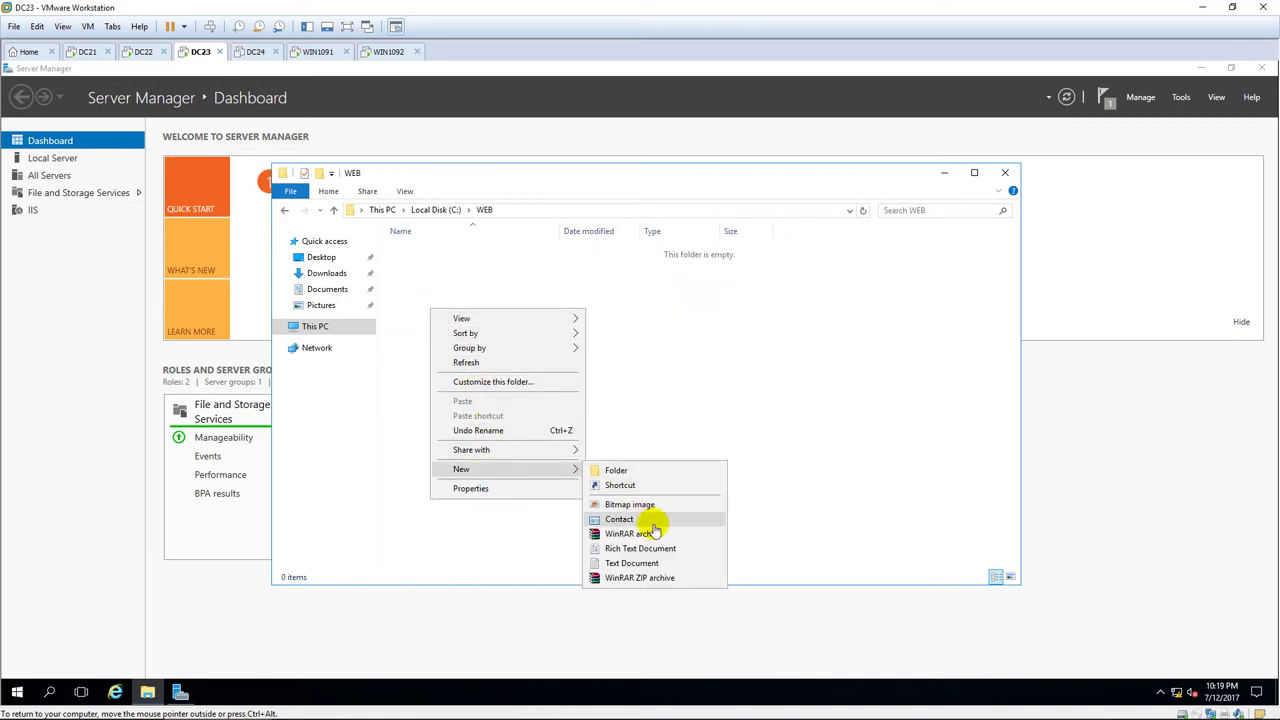
{"action": "left_click", "coordinate": [640, 563]}
{"action": "type", "text": "inde"}
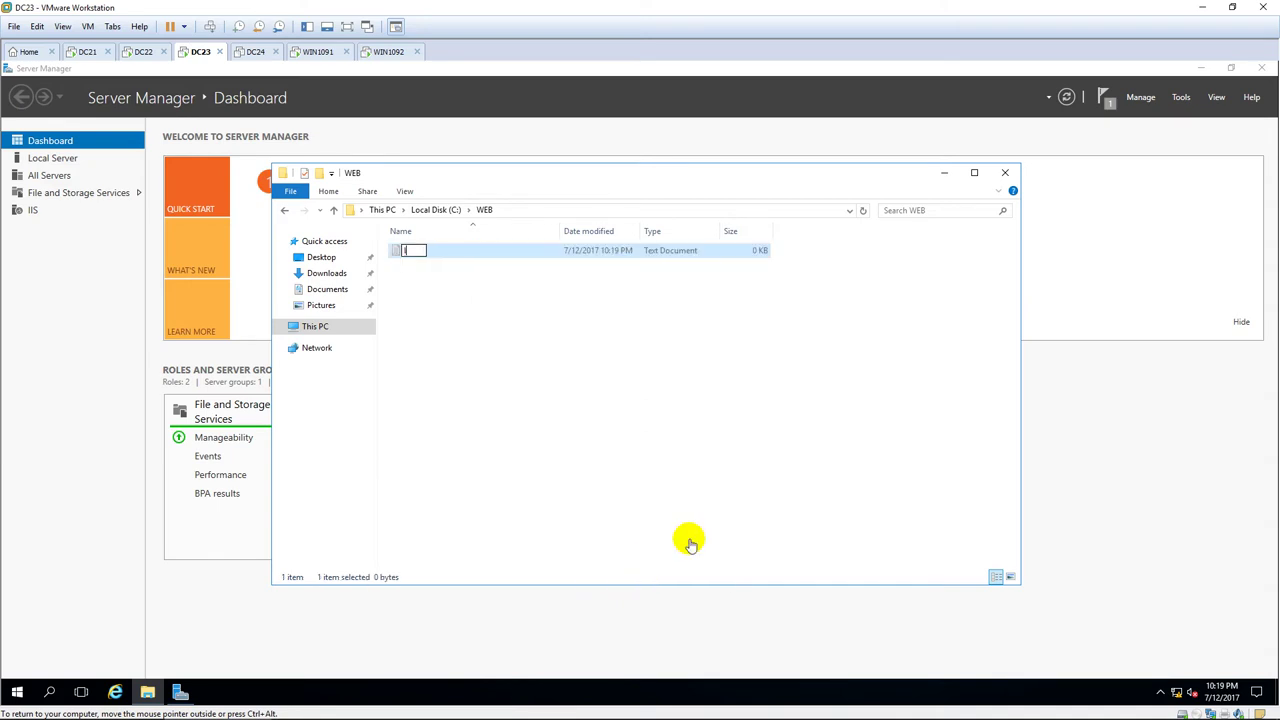
{"action": "type", "text": "x"}
{"action": "key", "text": "Return"}
{"action": "key", "text": "Return"}
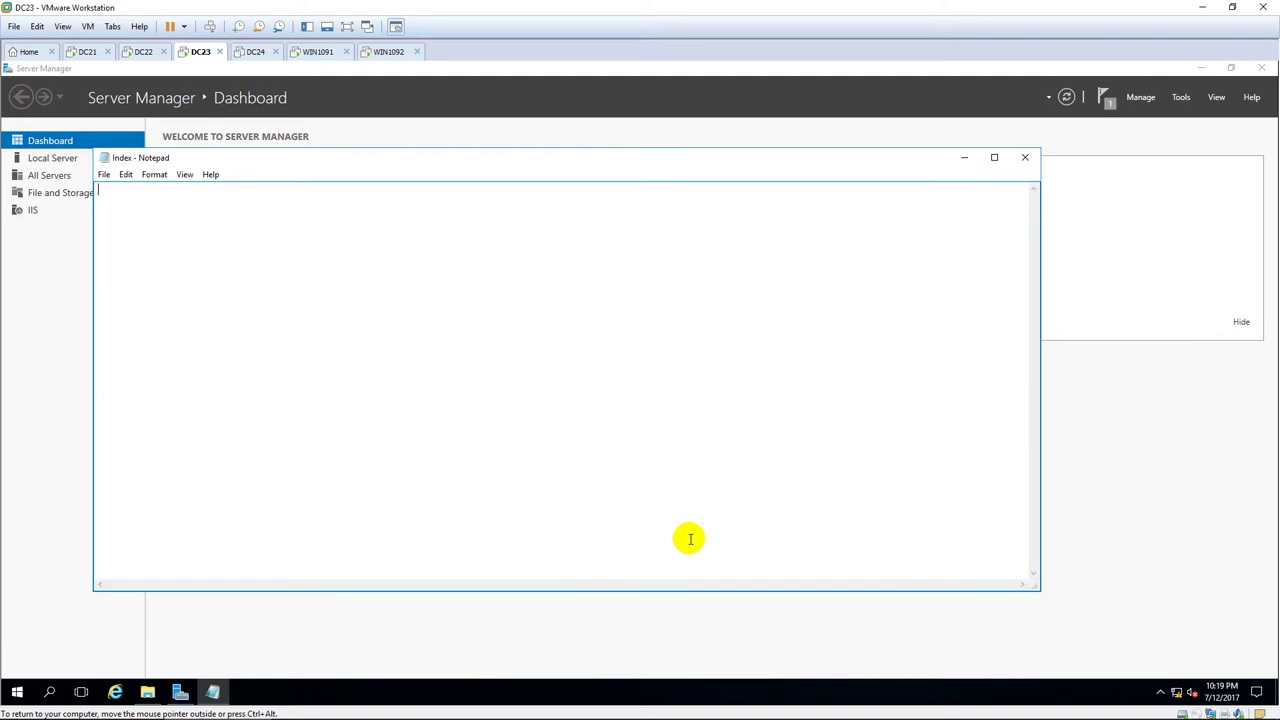
{"action": "type", "text": "This is W"}
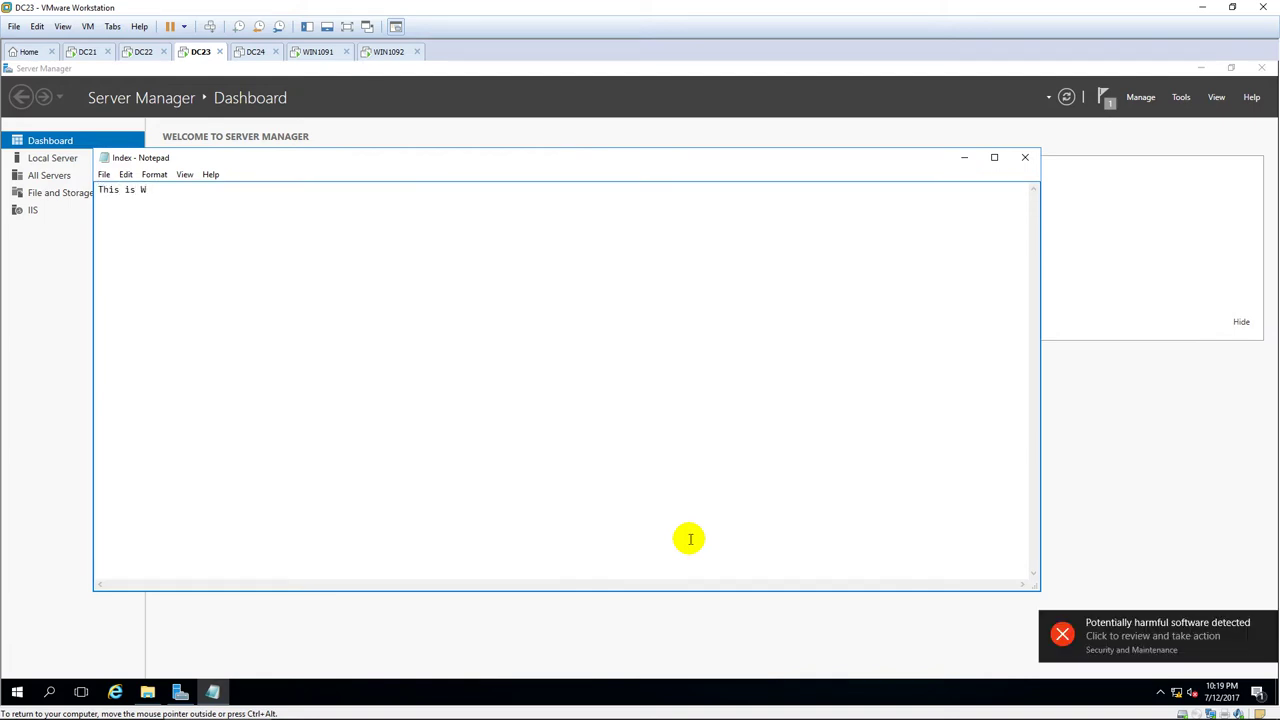
{"action": "type", "text": "ebsite at DC23"}
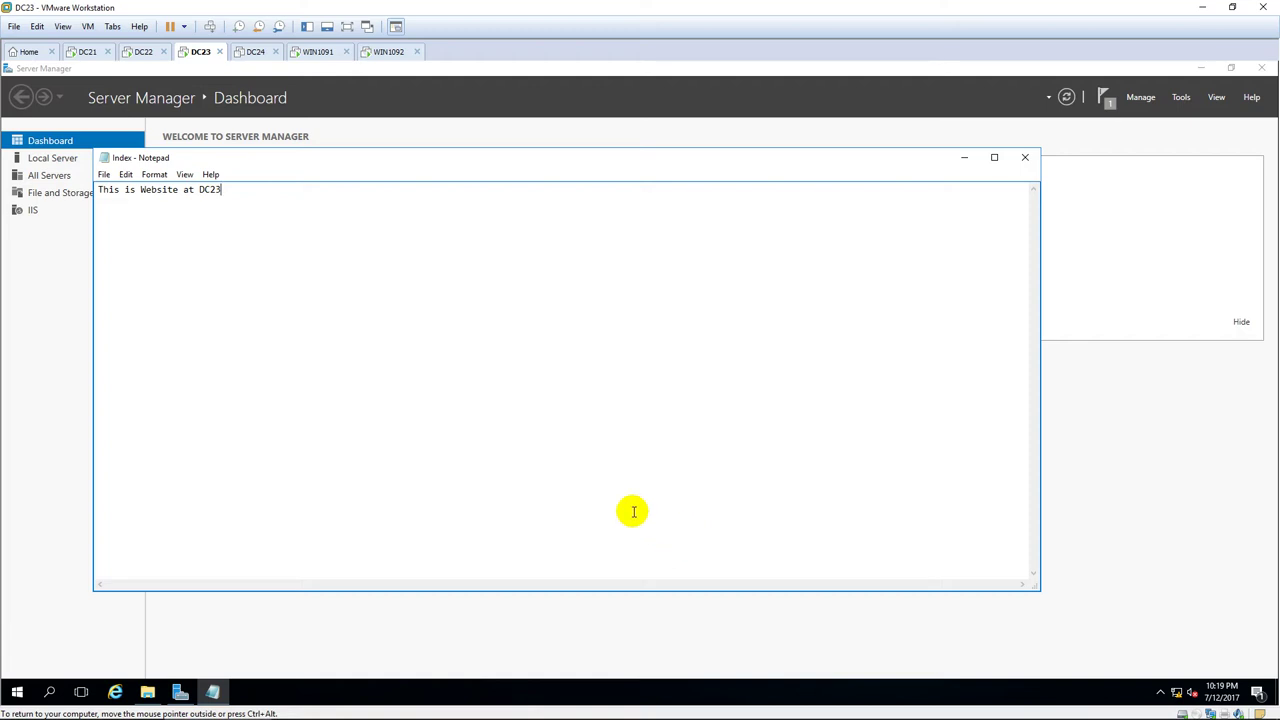
{"action": "left_click", "coordinate": [104, 175]}
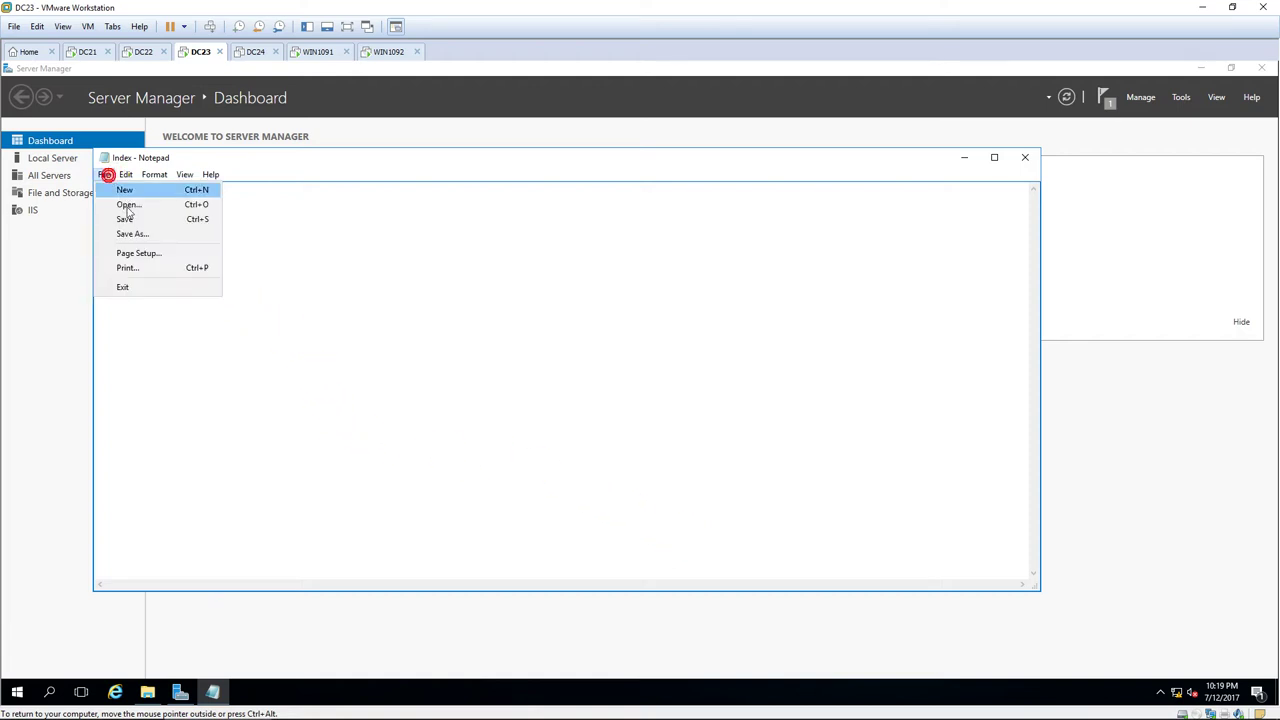
{"action": "left_click", "coordinate": [134, 218]}
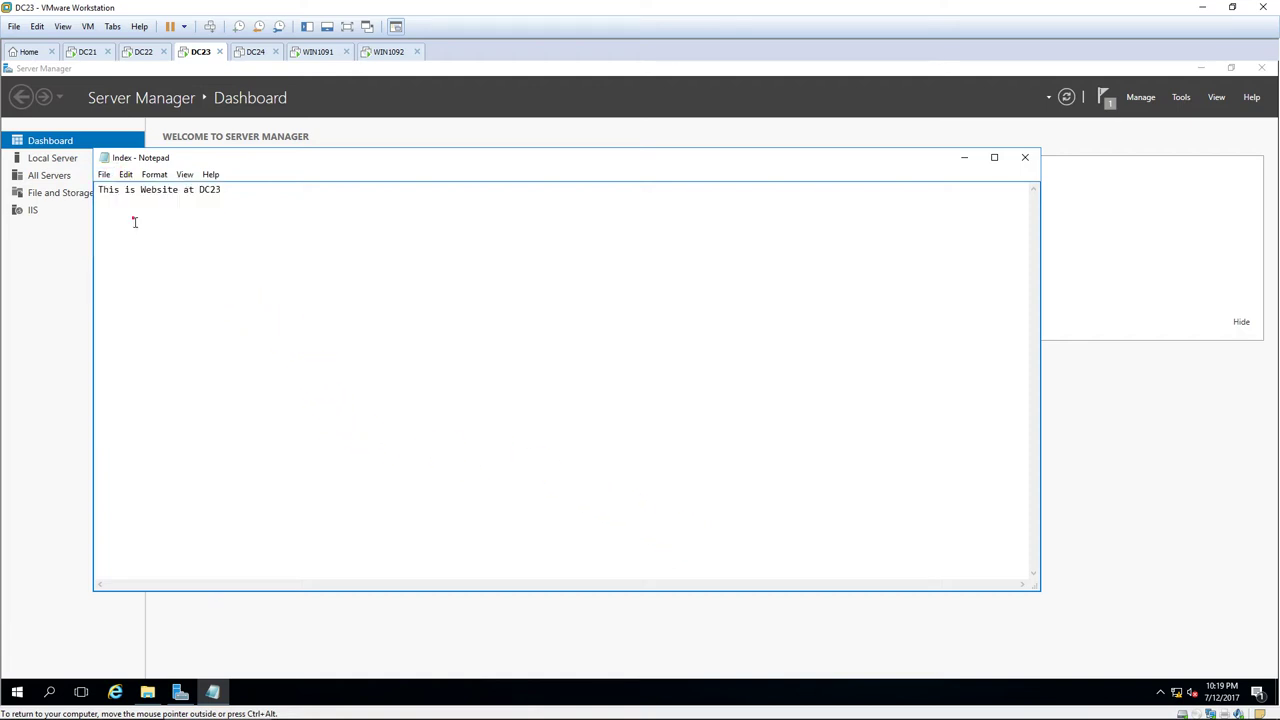
{"action": "left_click", "coordinate": [1025, 158]}
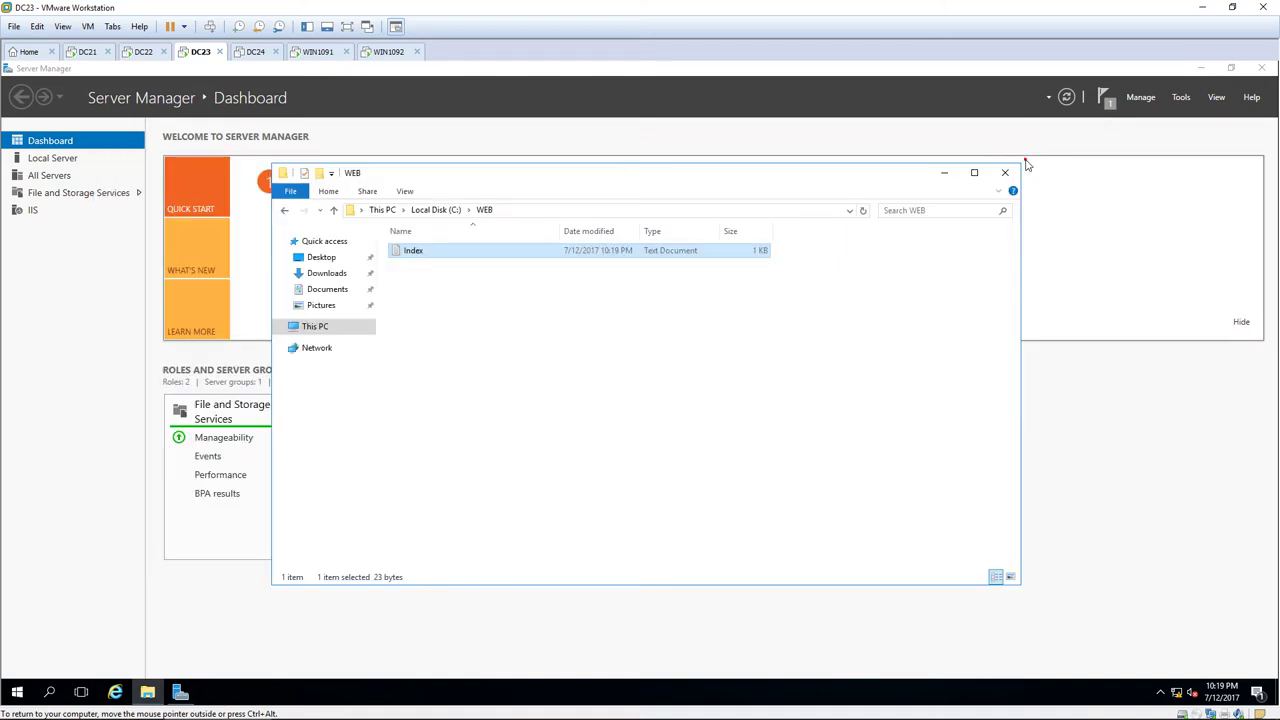
Show file name extensions, rename Index.txt to Index.htm, then open Server Manager's Tools menu.
{"action": "left_click", "coordinate": [404, 191]}
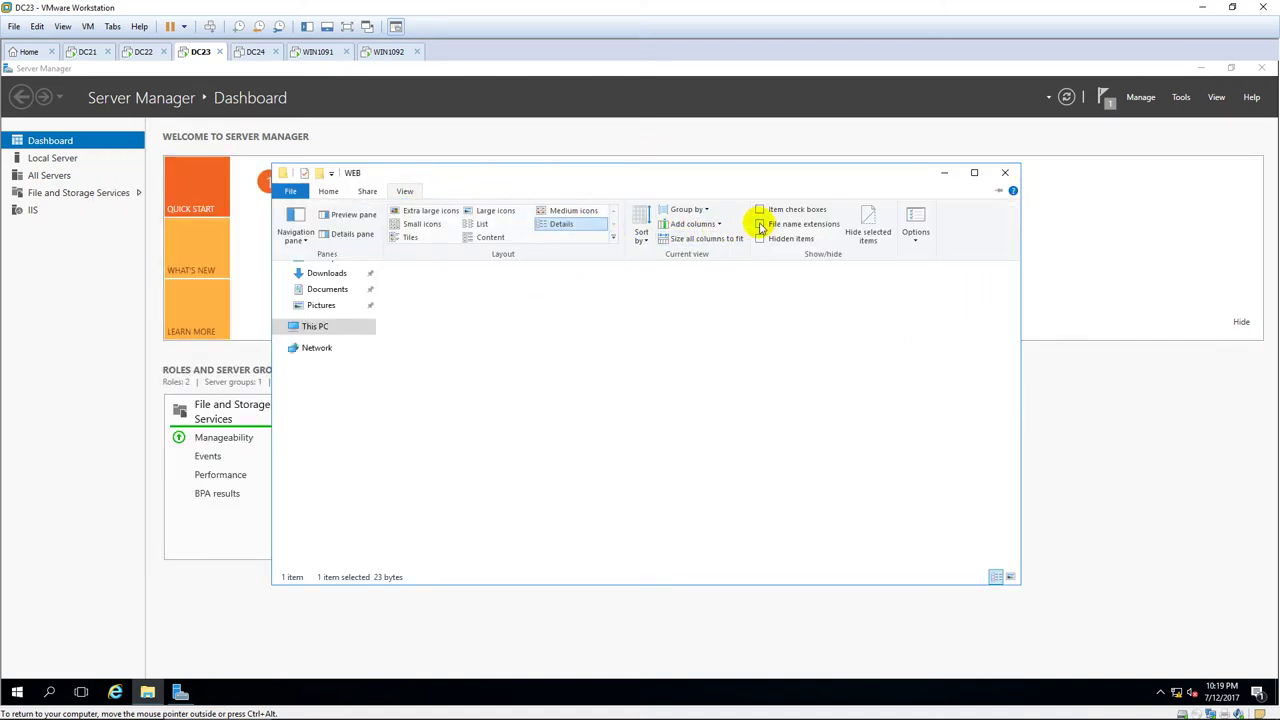
{"action": "left_click", "coordinate": [760, 224]}
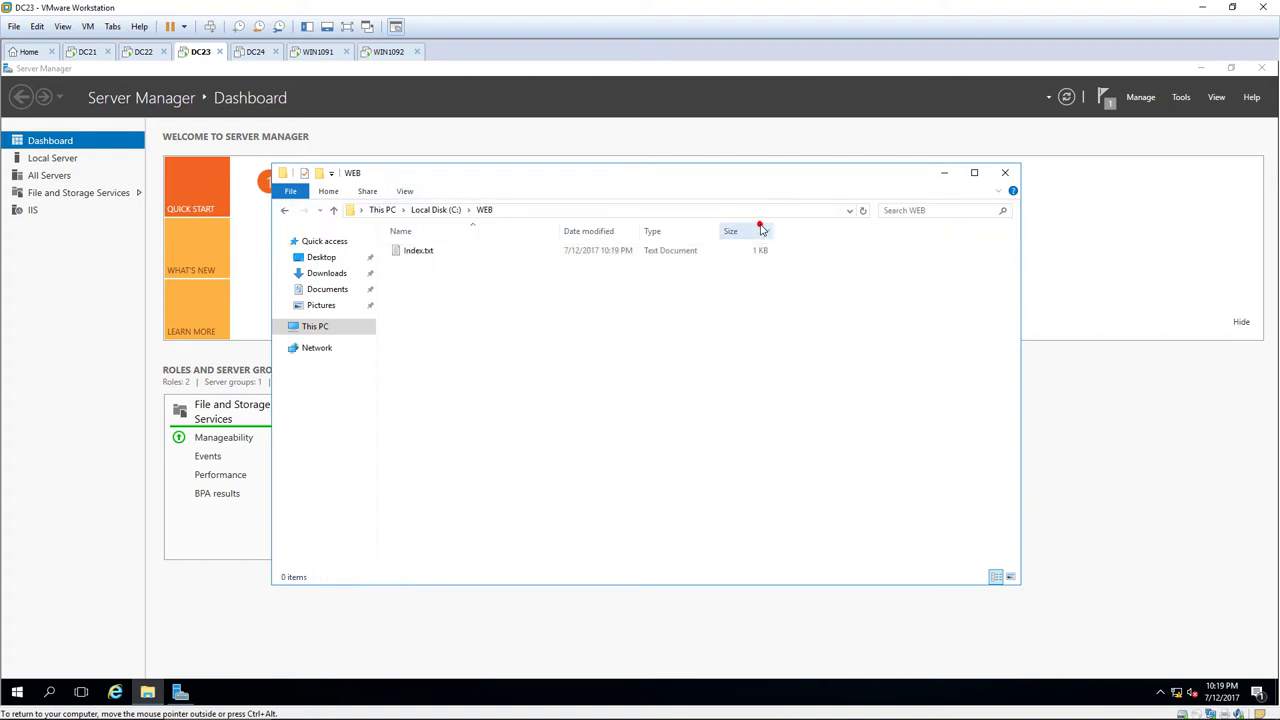
{"action": "left_click", "coordinate": [450, 252]}
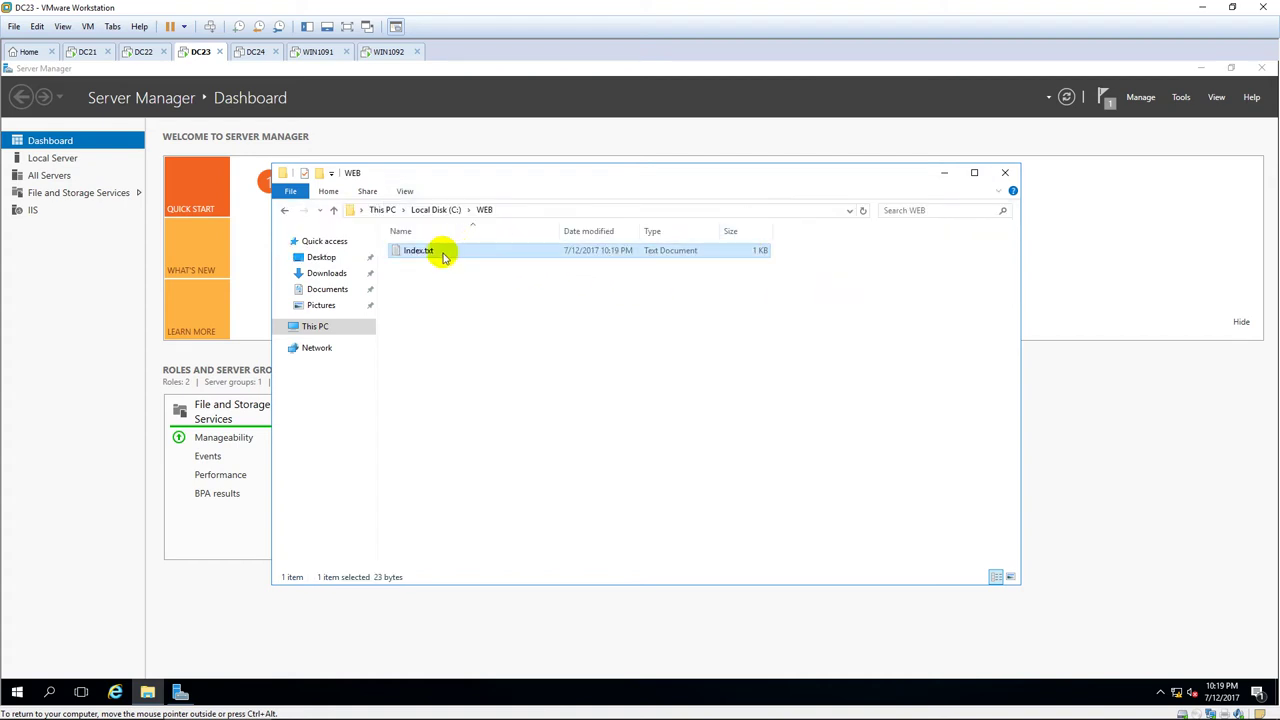
{"action": "left_click", "coordinate": [442, 251]}
{"action": "left_click", "coordinate": [438, 250]}
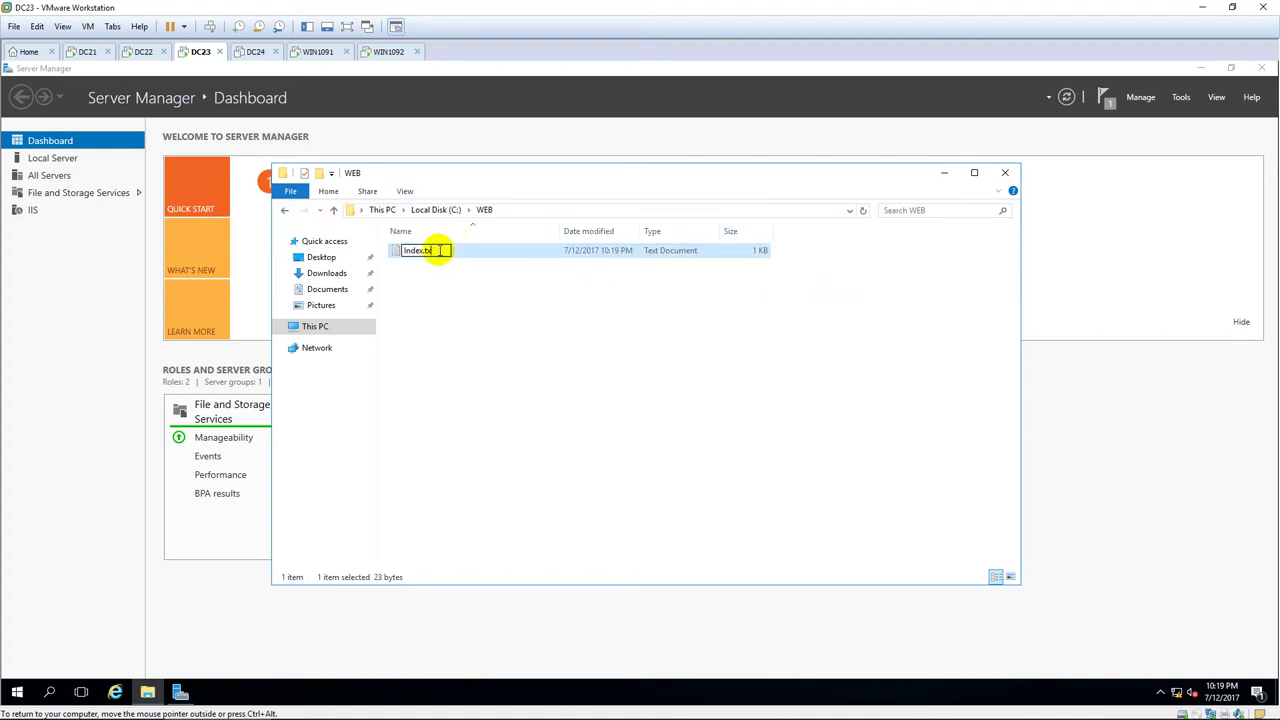
{"action": "key", "text": "BackSpace"}
{"action": "key", "text": "BackSpace"}
{"action": "key", "text": "BackSpace"}
{"action": "type", "text": "htm"}
{"action": "key", "text": "Return"}
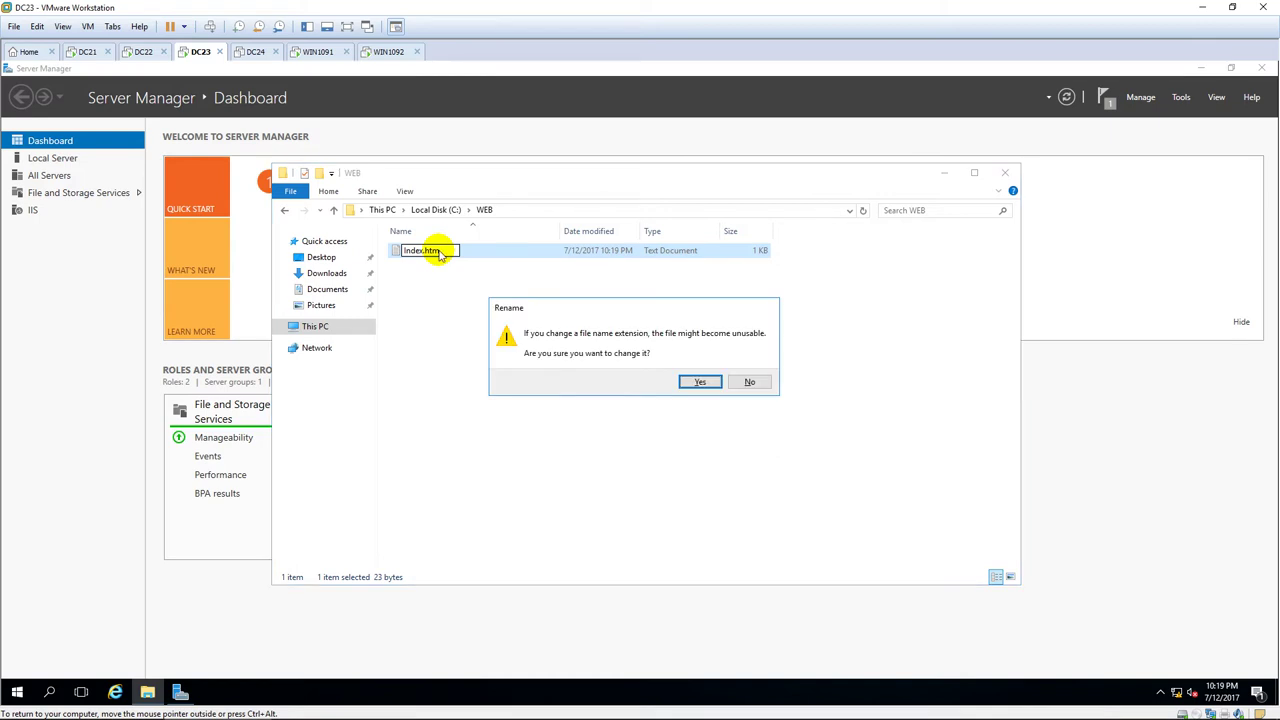
{"action": "key", "text": "Return"}
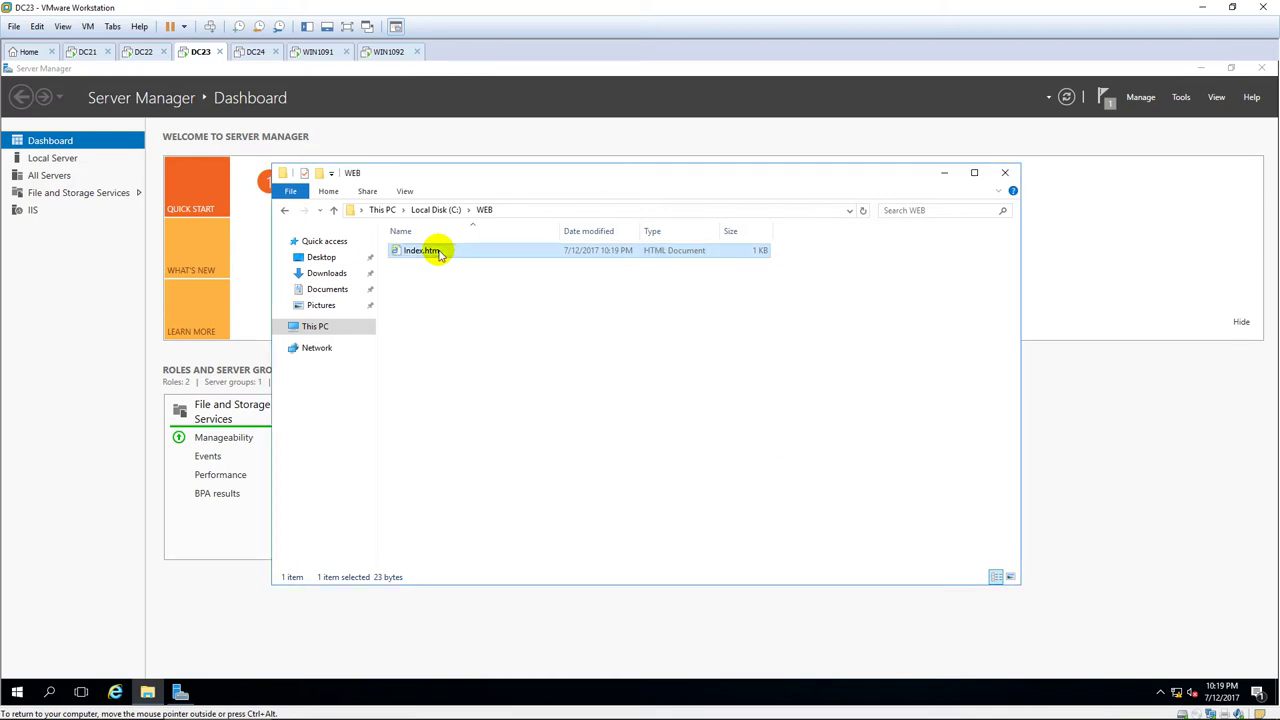
{"action": "left_click", "coordinate": [946, 176]}
{"action": "left_click", "coordinate": [1183, 99]}
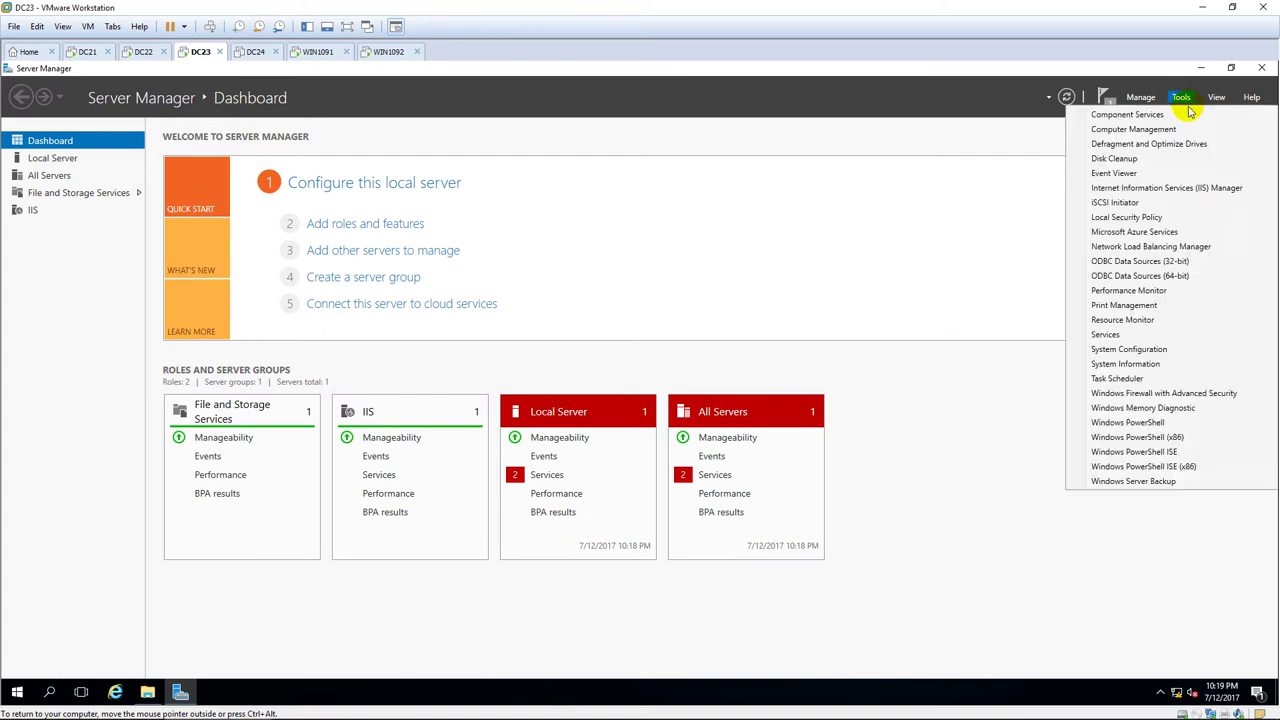
Open IIS Manager on DC23 and remove the Default Web Site.
{"action": "left_click", "coordinate": [1160, 187]}
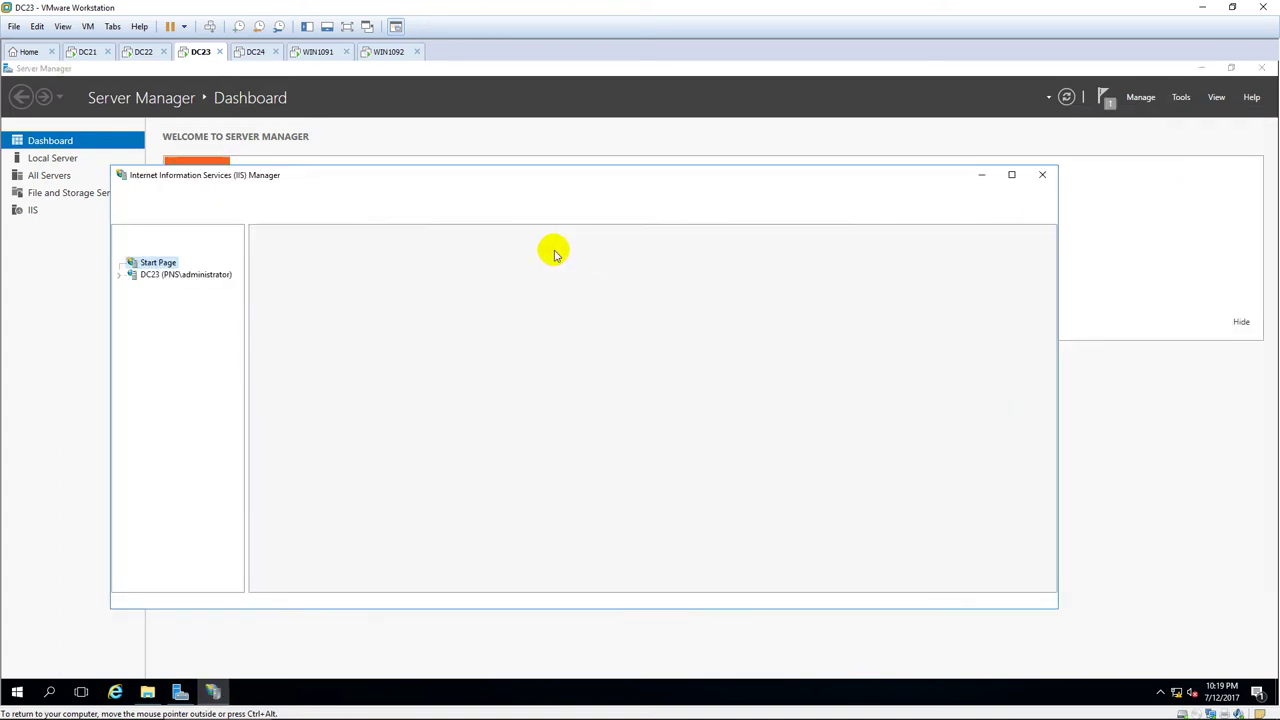
{"action": "left_click", "coordinate": [1012, 175]}
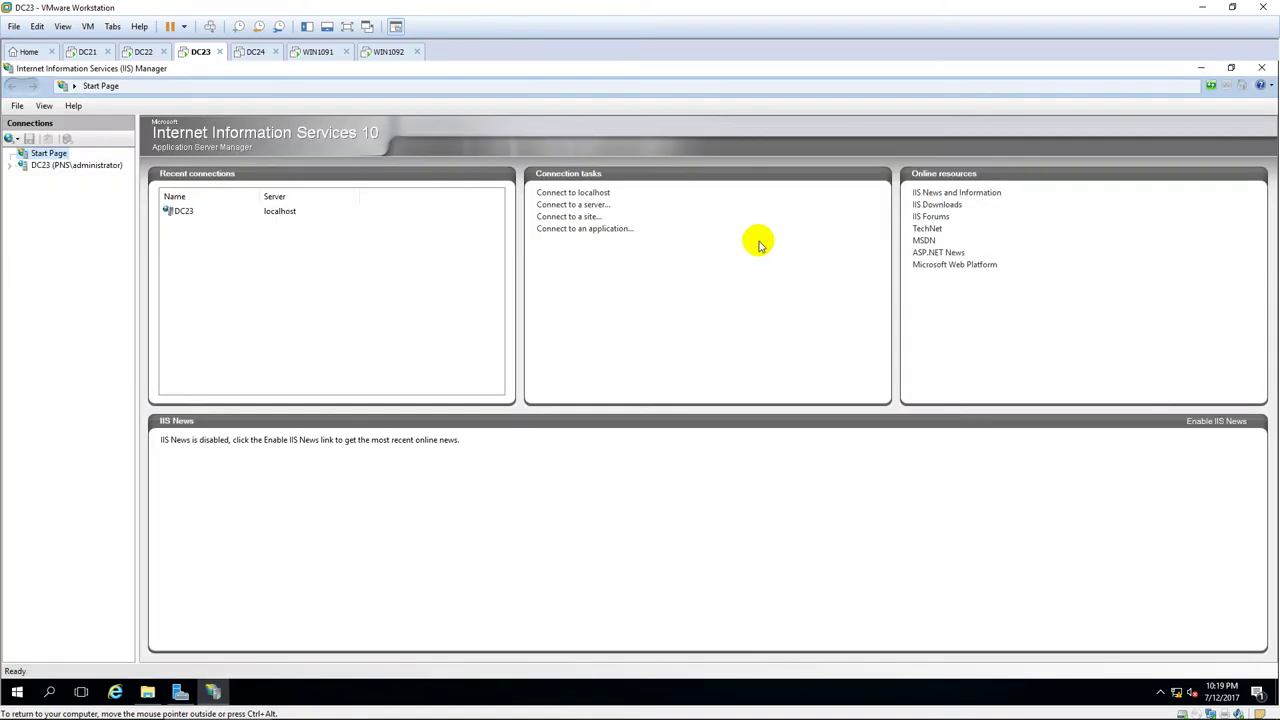
{"action": "left_click", "coordinate": [24, 166]}
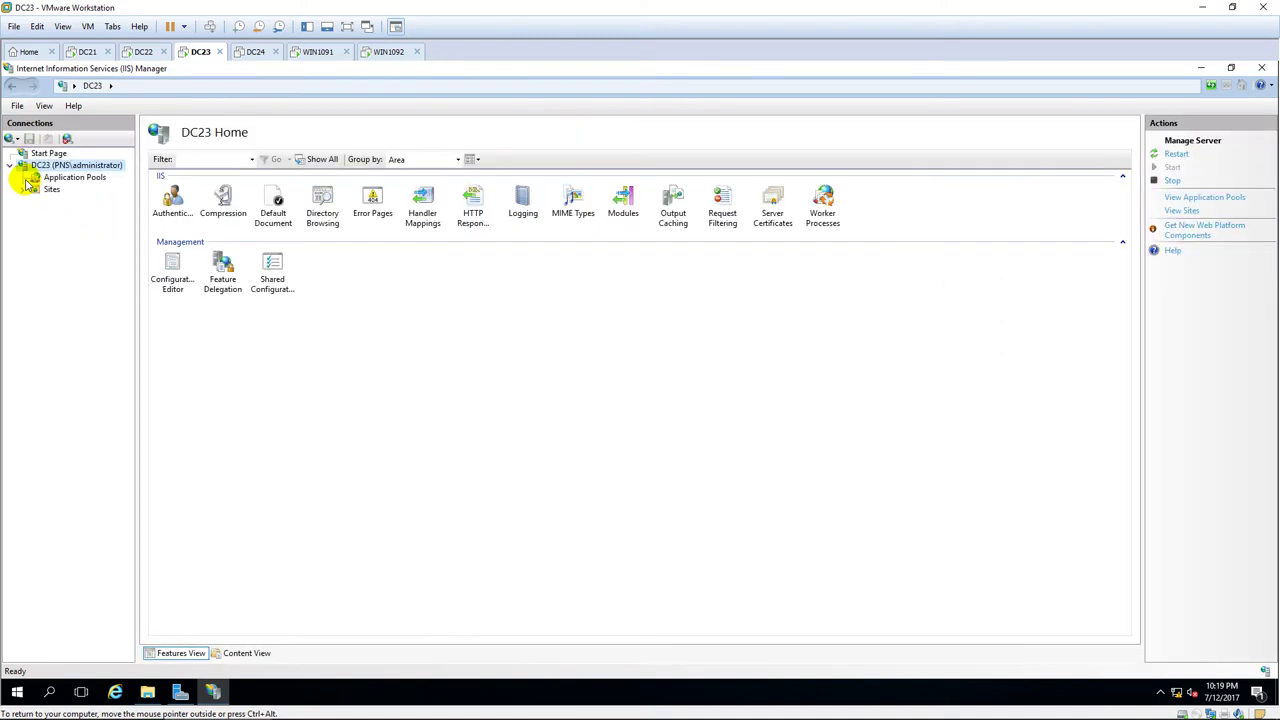
{"action": "left_click", "coordinate": [24, 189]}
{"action": "left_click", "coordinate": [72, 202]}
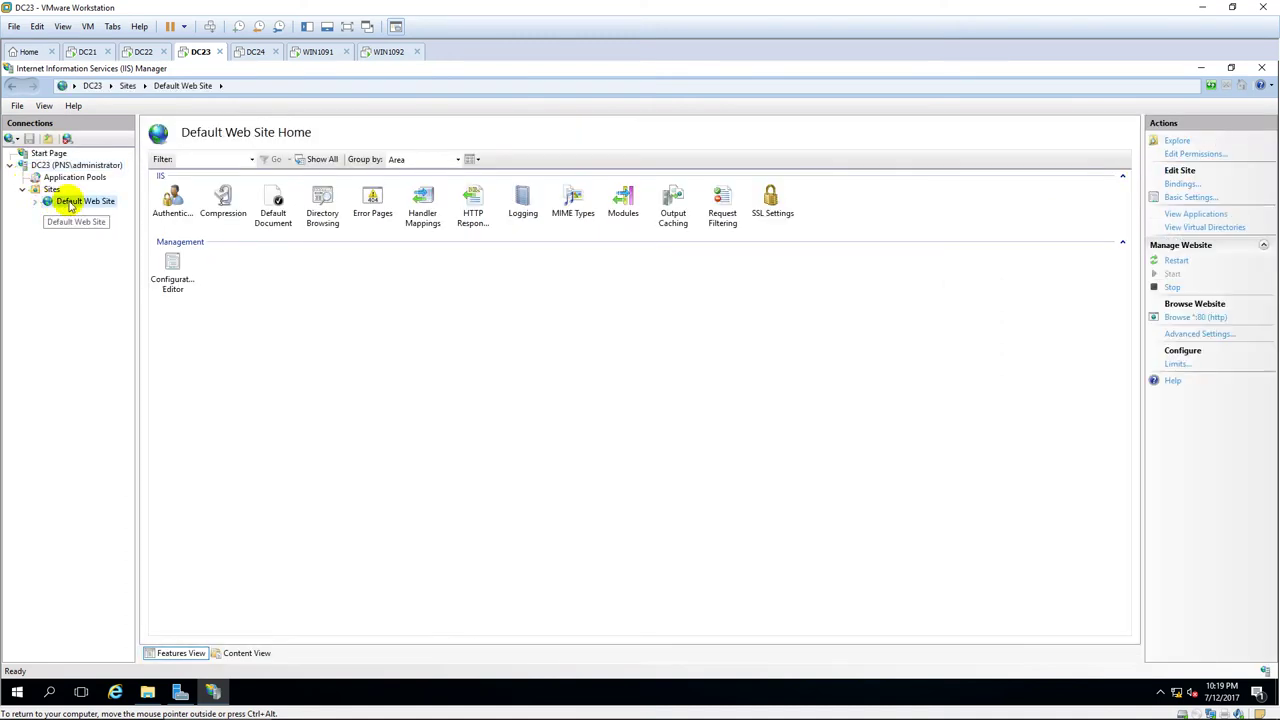
{"action": "right_click", "coordinate": [70, 203]}
{"action": "left_click", "coordinate": [118, 327]}
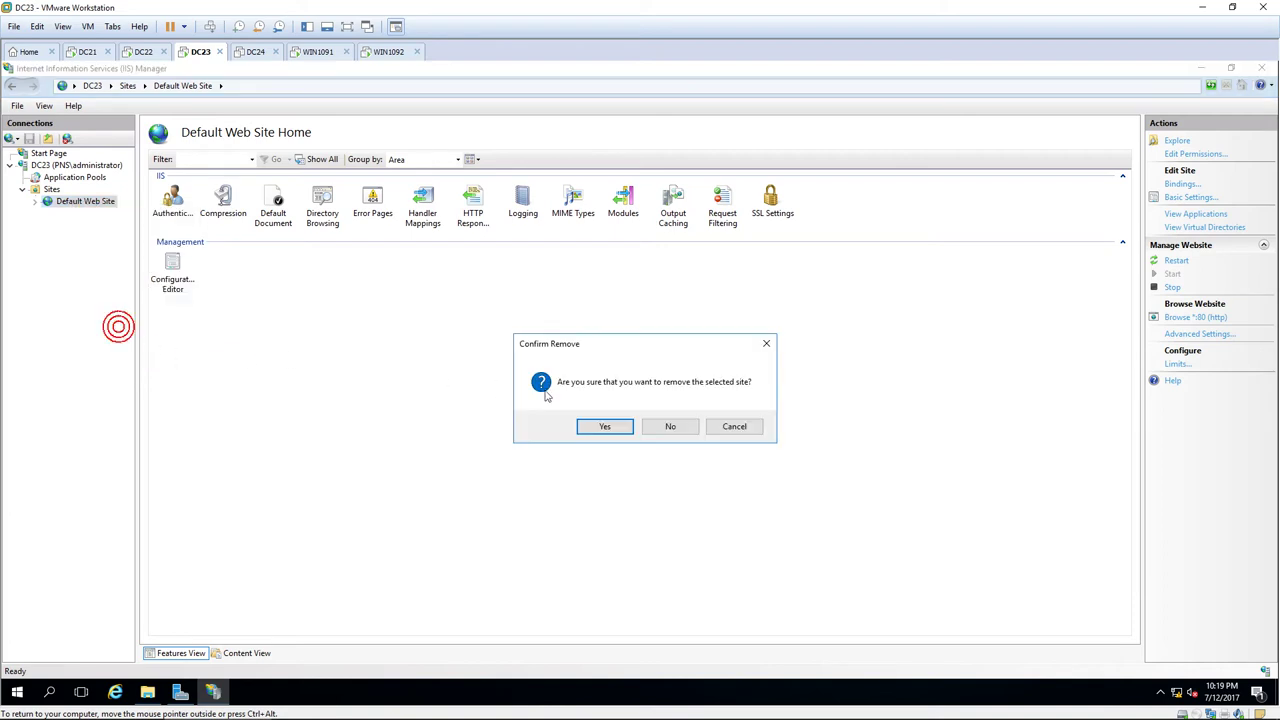
{"action": "left_click", "coordinate": [603, 426]}
Add a website named WEB with physical path C:\WEB, then minimize IIS Manager.
{"action": "right_click", "coordinate": [49, 190]}
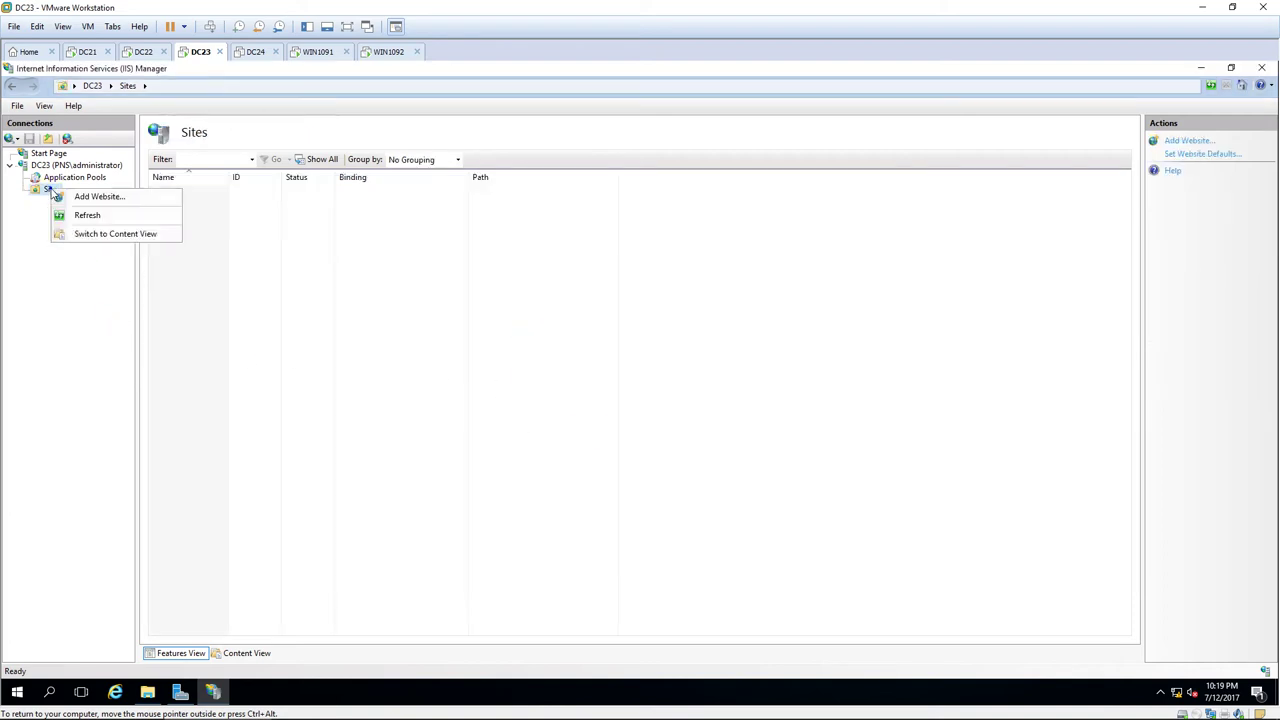
{"action": "left_click", "coordinate": [99, 196]}
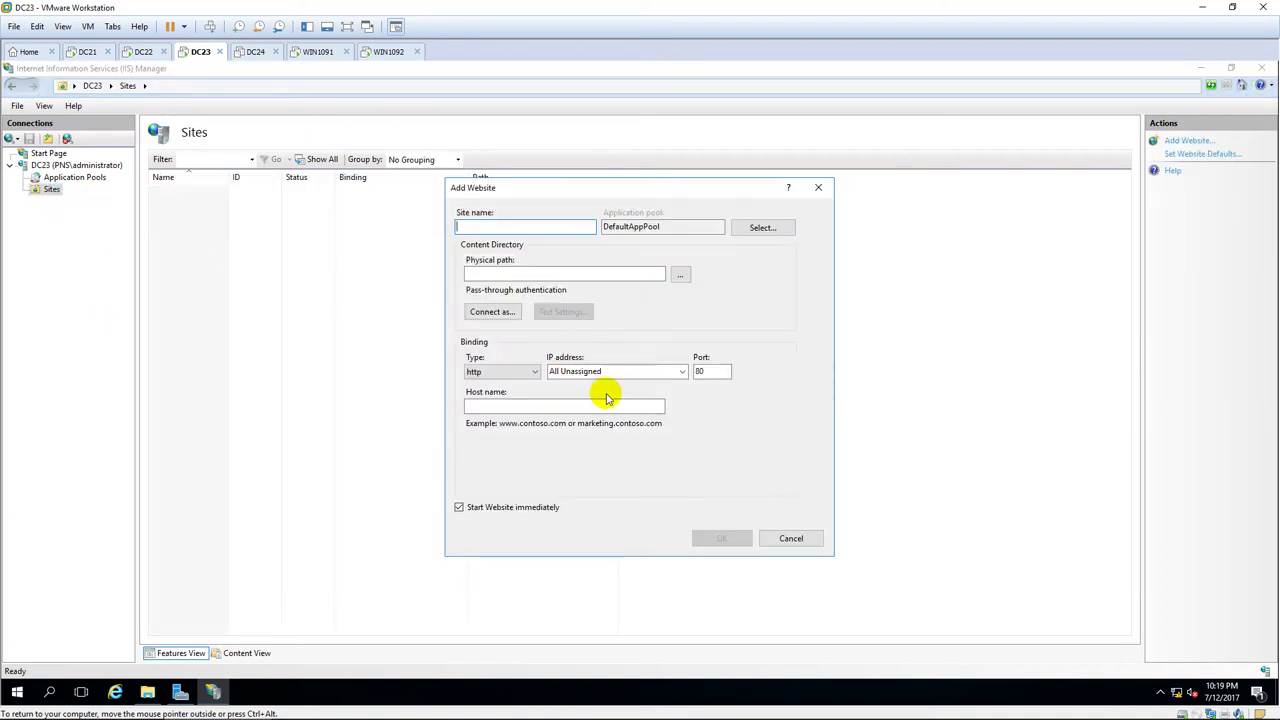
{"action": "type", "text": "WEB"}
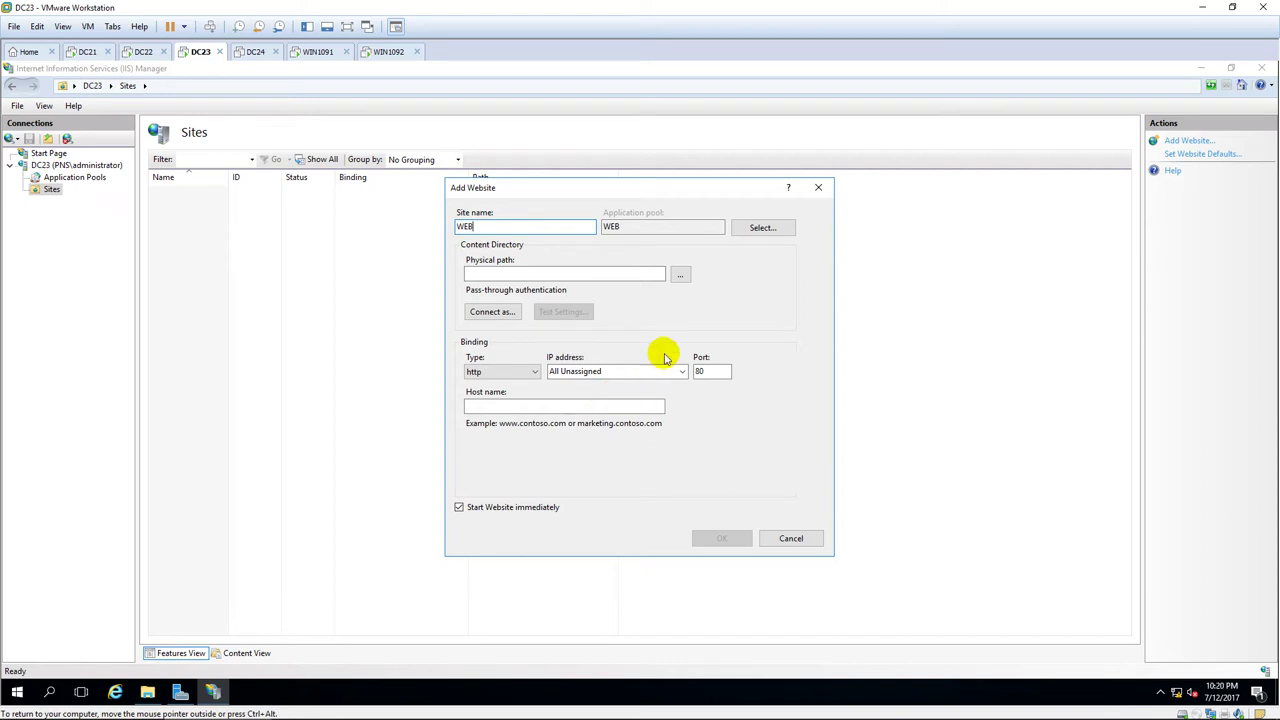
{"action": "left_click", "coordinate": [680, 274]}
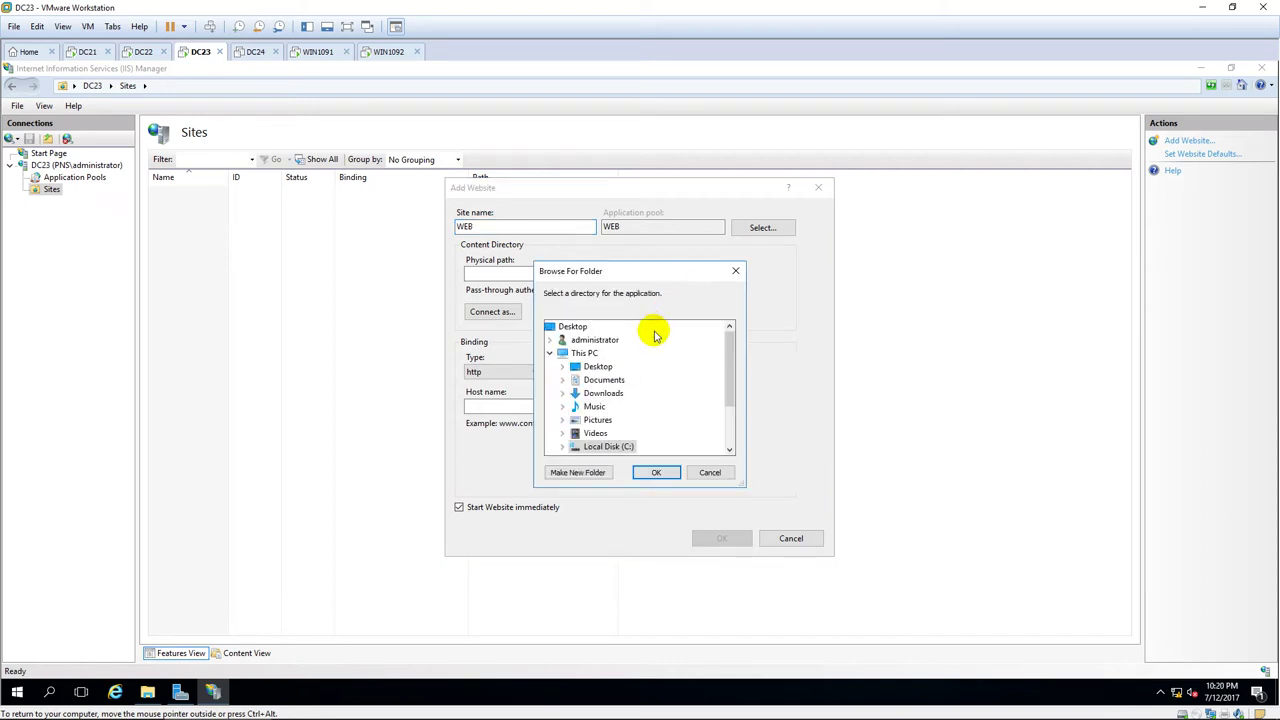
{"action": "double_click", "coordinate": [597, 446]}
{"action": "left_click", "coordinate": [606, 434]}
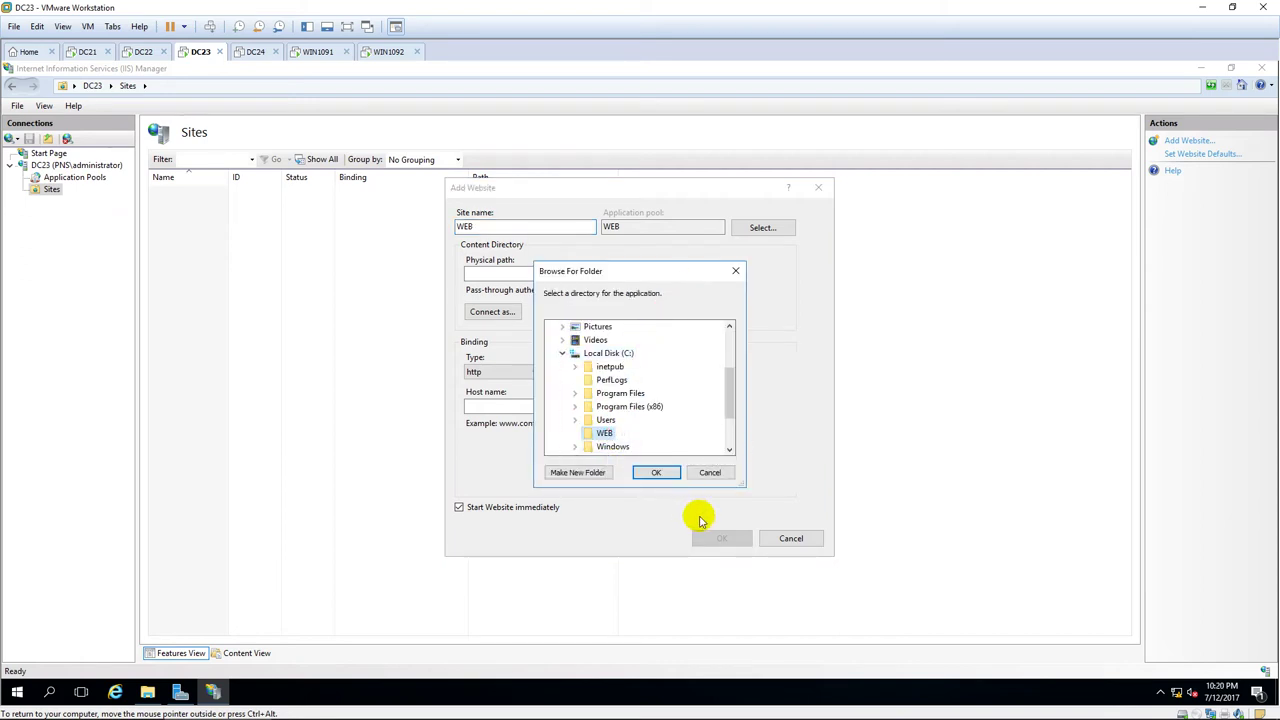
{"action": "left_click", "coordinate": [657, 473]}
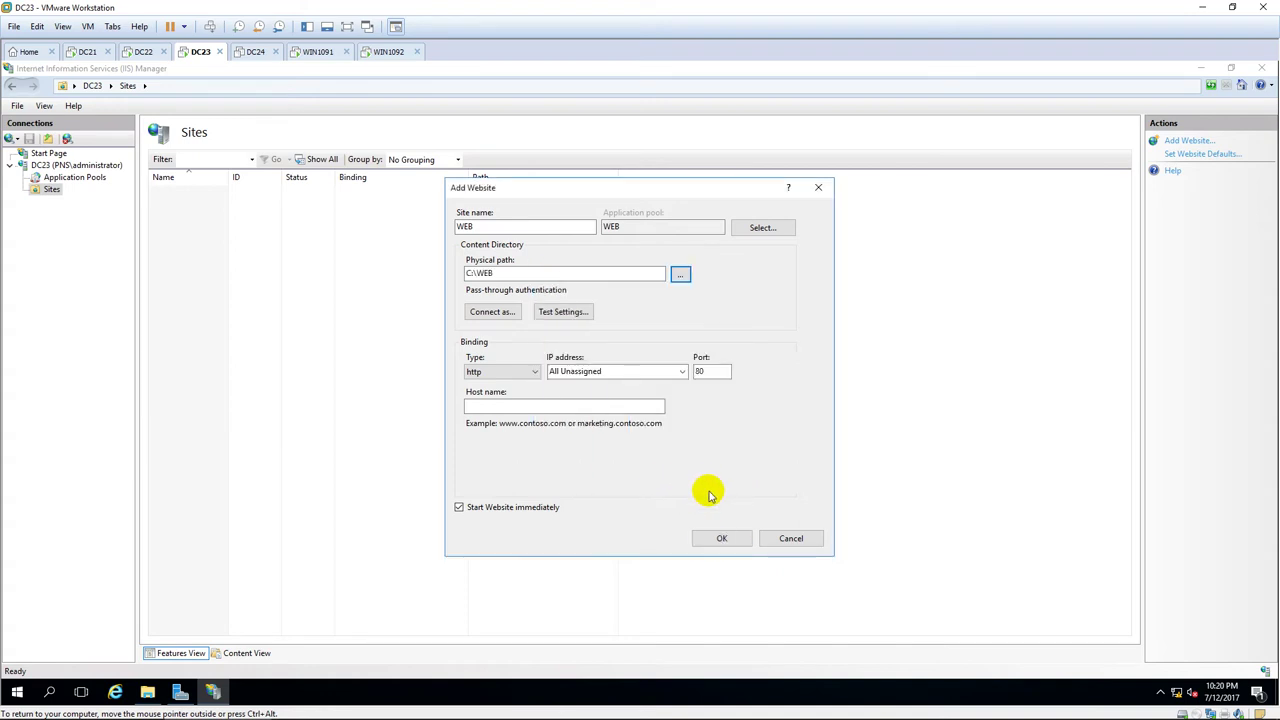
{"action": "left_click", "coordinate": [712, 533]}
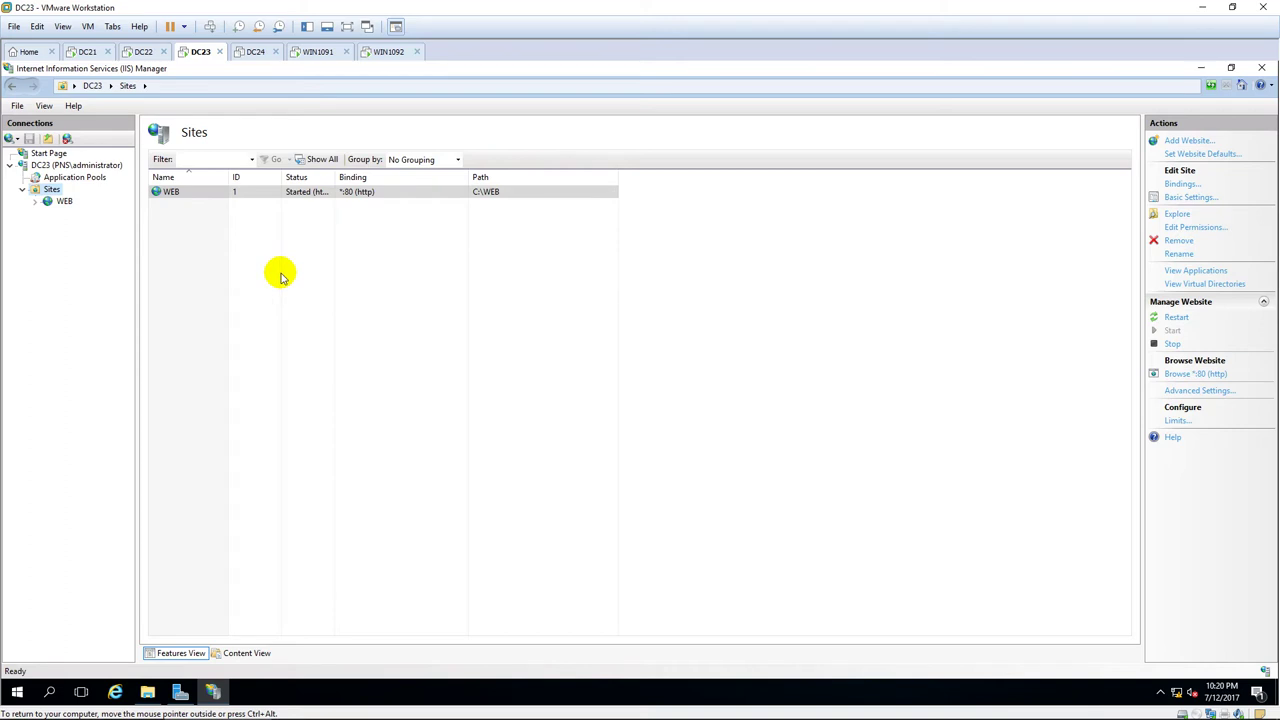
{"action": "left_click", "coordinate": [1201, 68]}
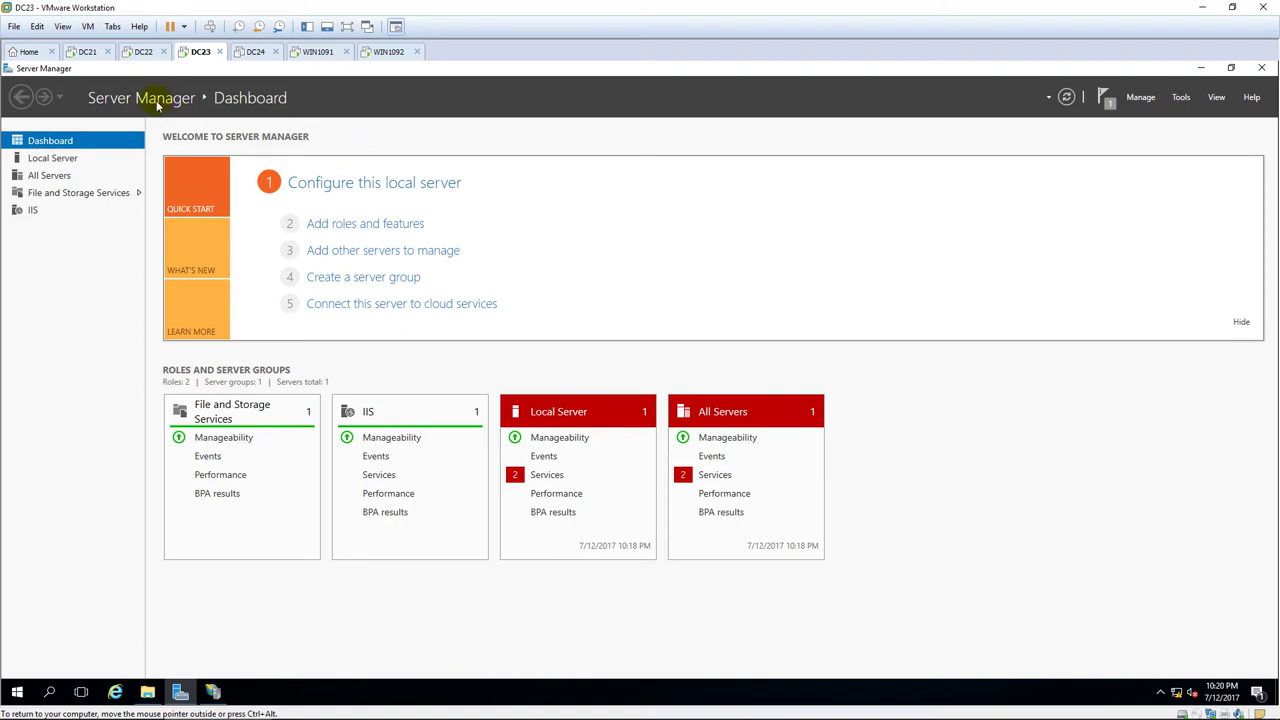
On DC22, minimize IIS Manager and launch Network Load Balancing Manager from Tools.
{"action": "left_click", "coordinate": [141, 52]}
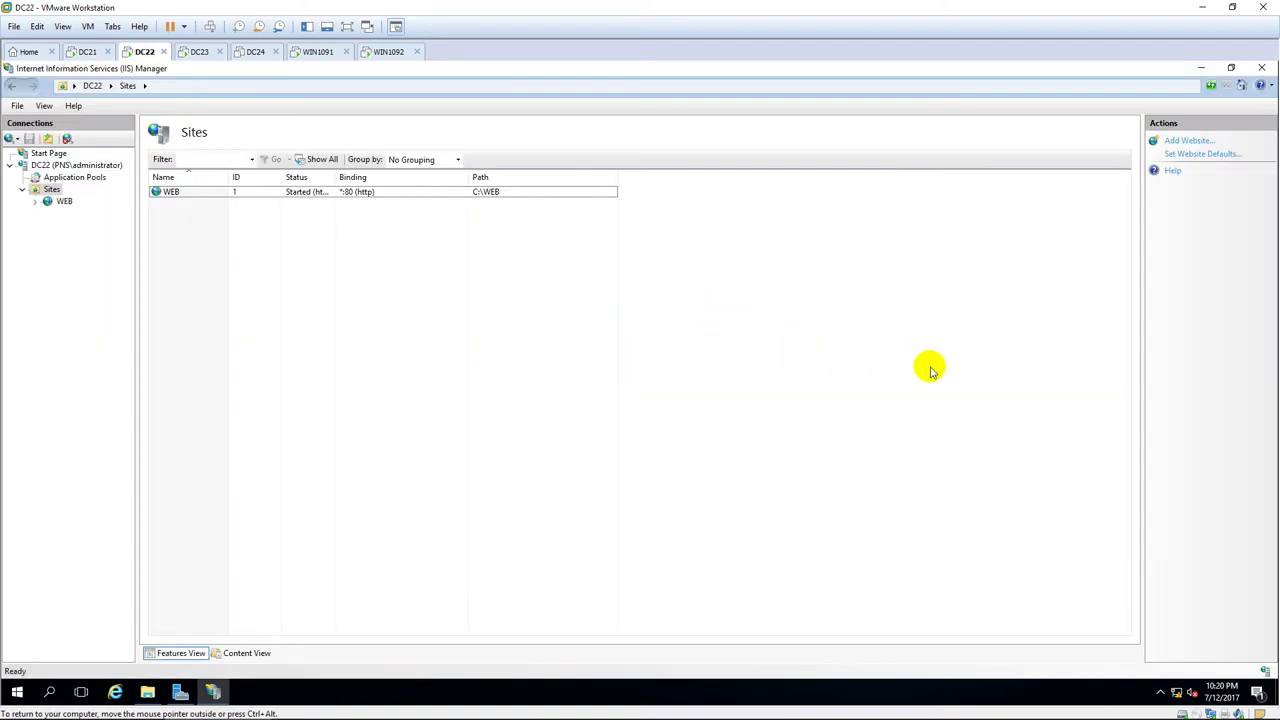
{"action": "left_click", "coordinate": [1201, 68]}
{"action": "left_click", "coordinate": [1181, 97]}
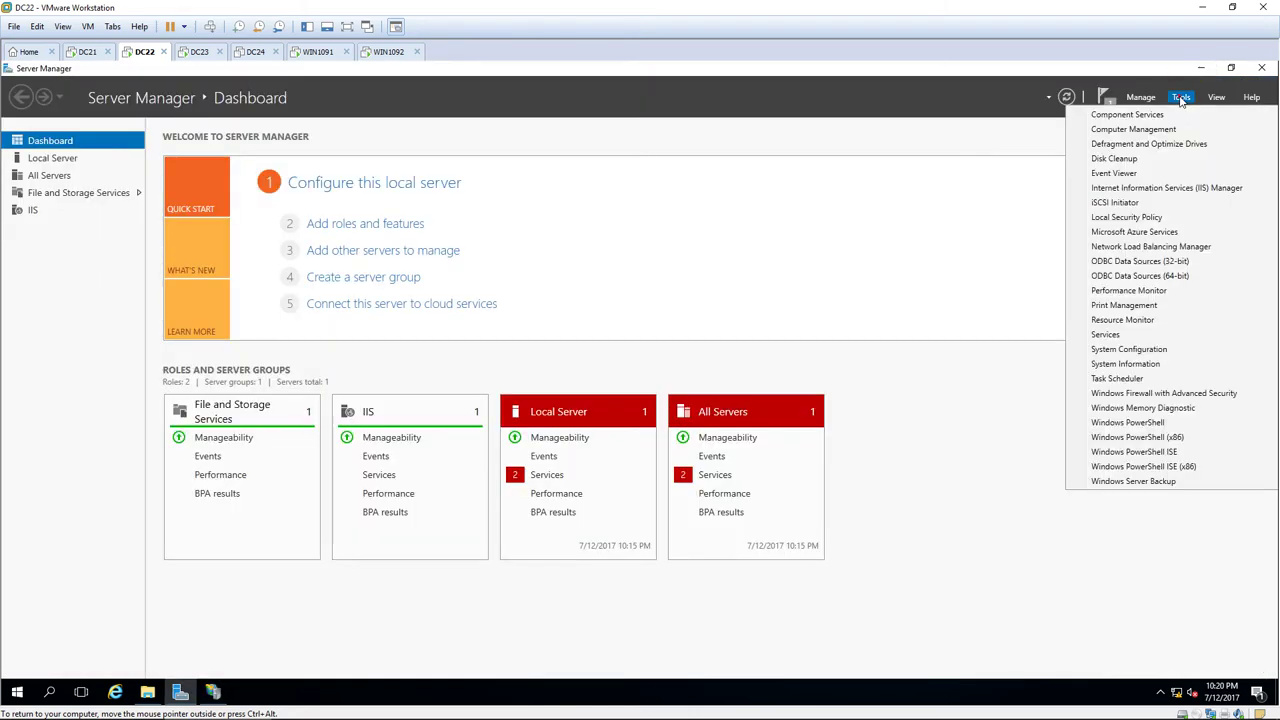
{"action": "left_click", "coordinate": [1192, 248]}
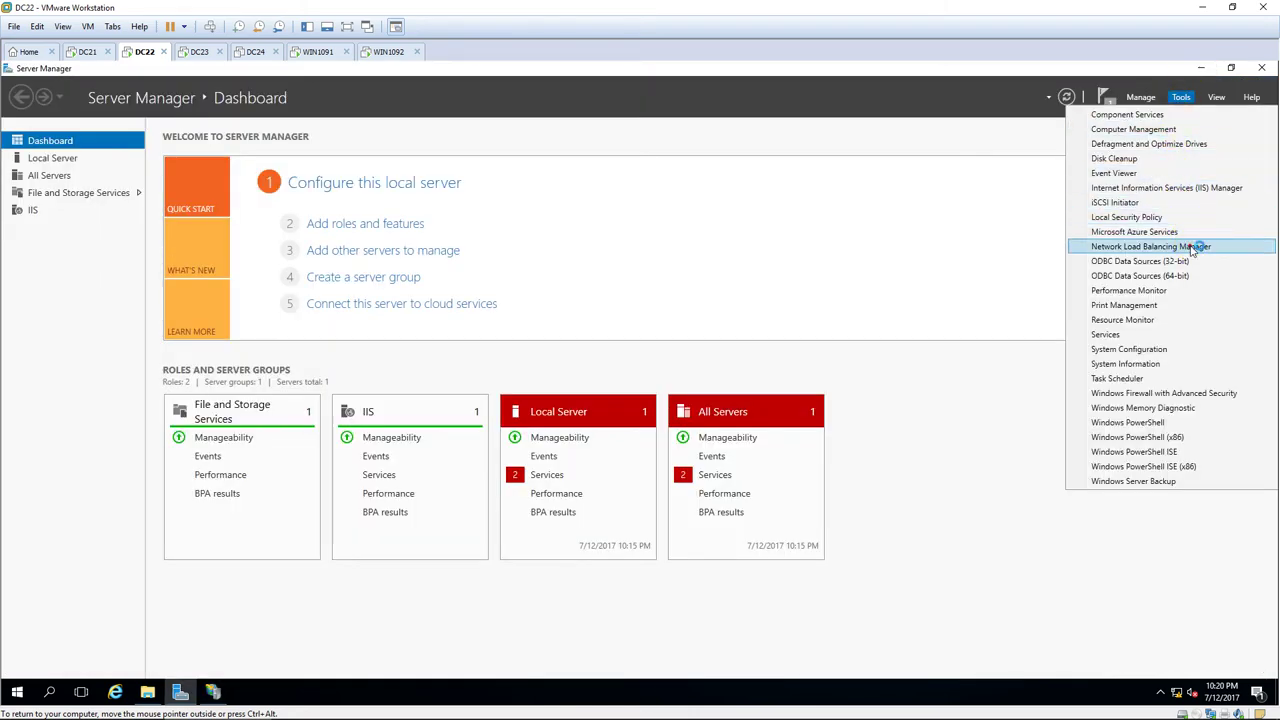
Start a new NLB cluster, connect to host 10.0.0.22, and accept the host parameters.
{"action": "left_click", "coordinate": [925, 87]}
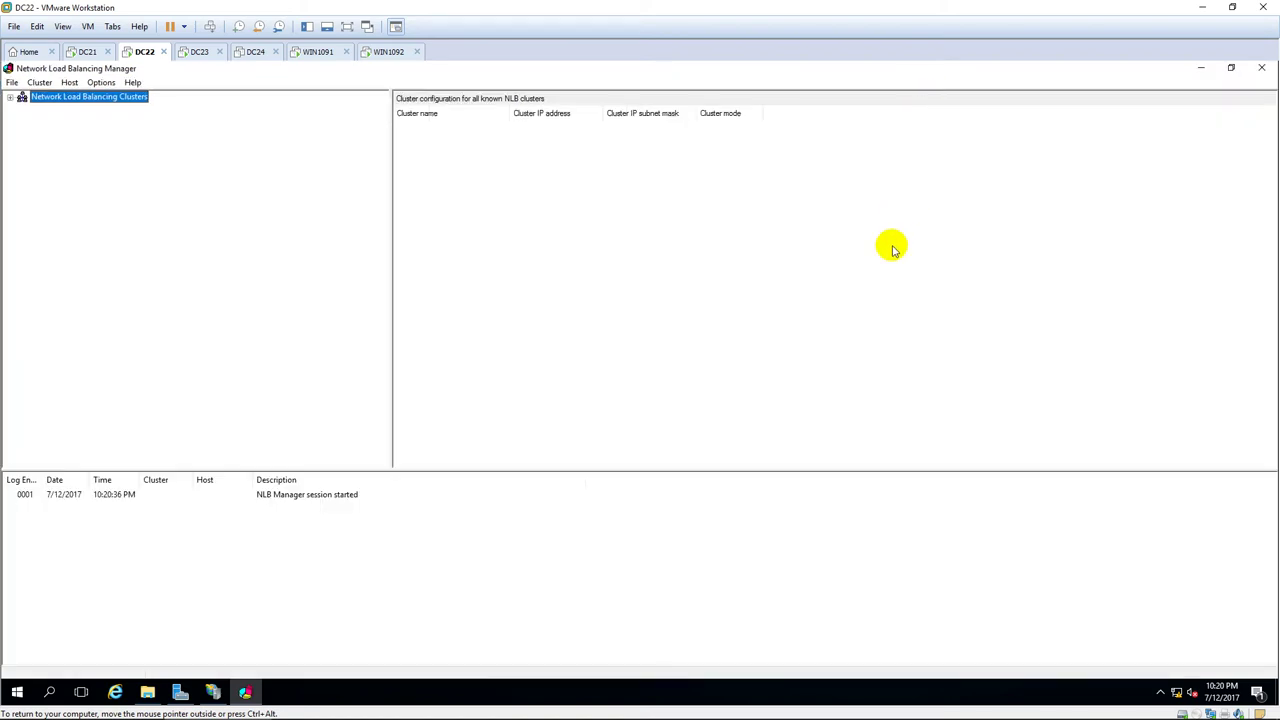
{"action": "right_click", "coordinate": [60, 100]}
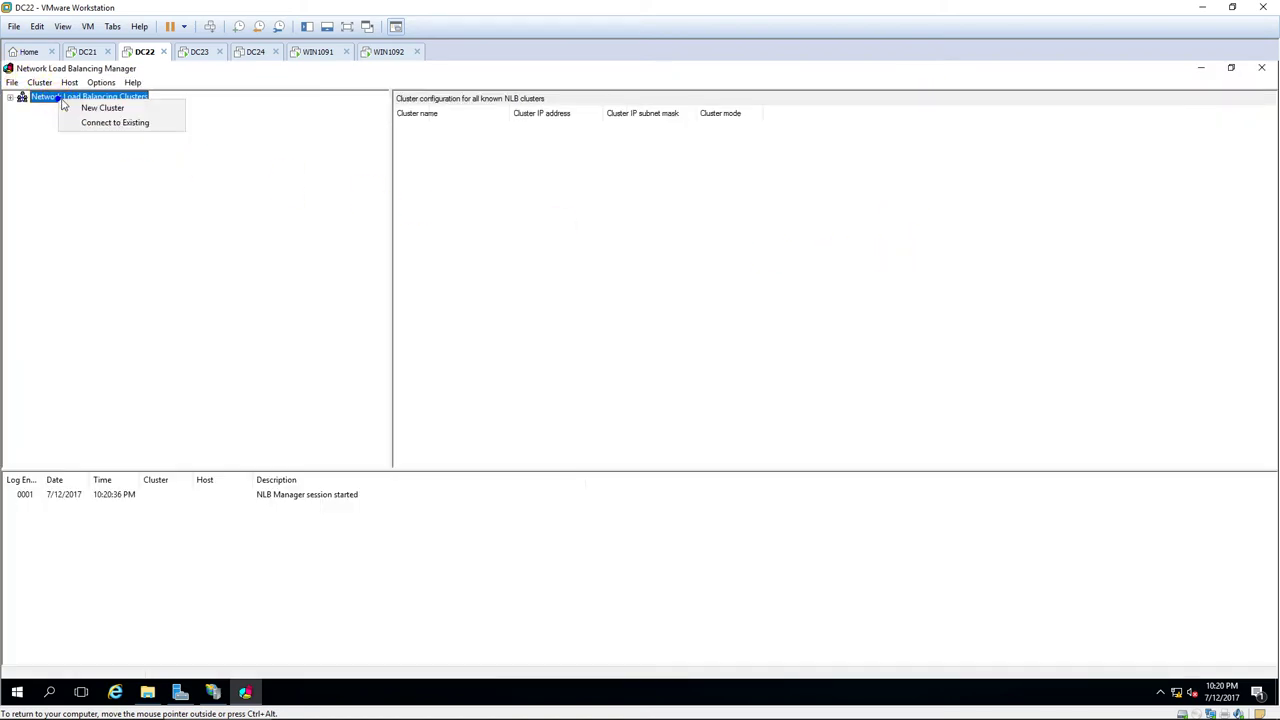
{"action": "left_click", "coordinate": [148, 111]}
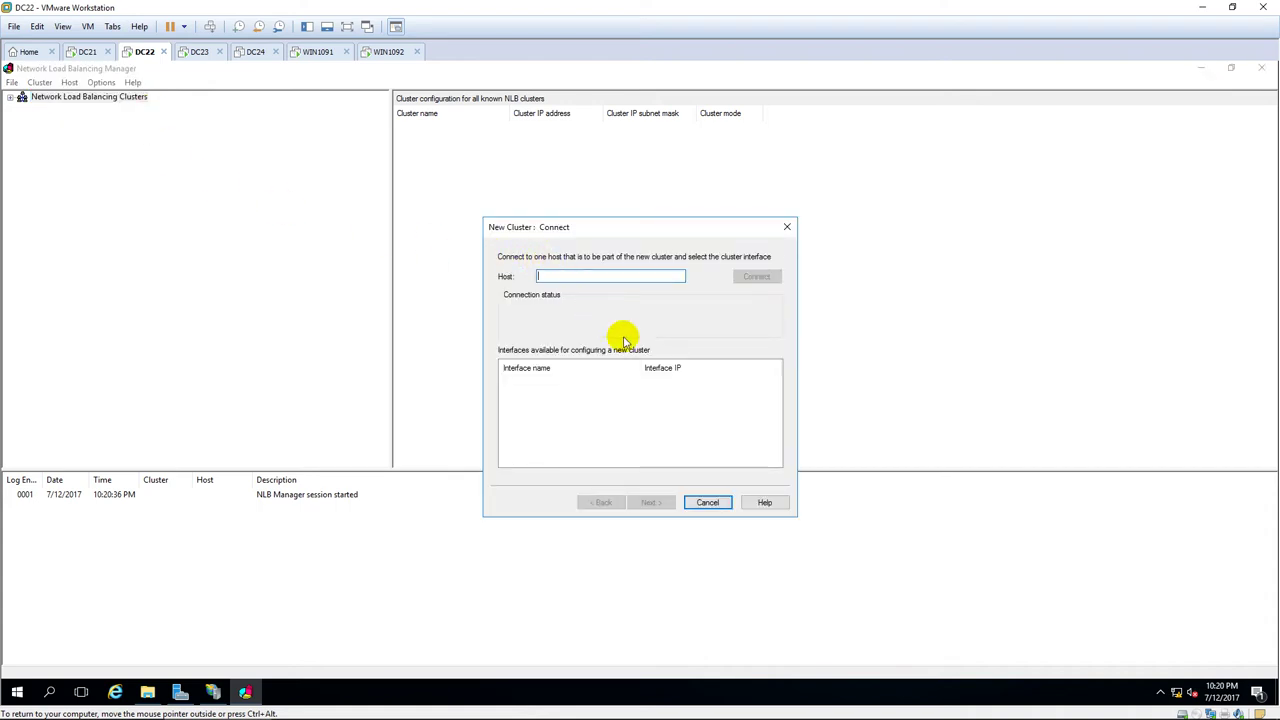
{"action": "type", "text": "10.0.0.22"}
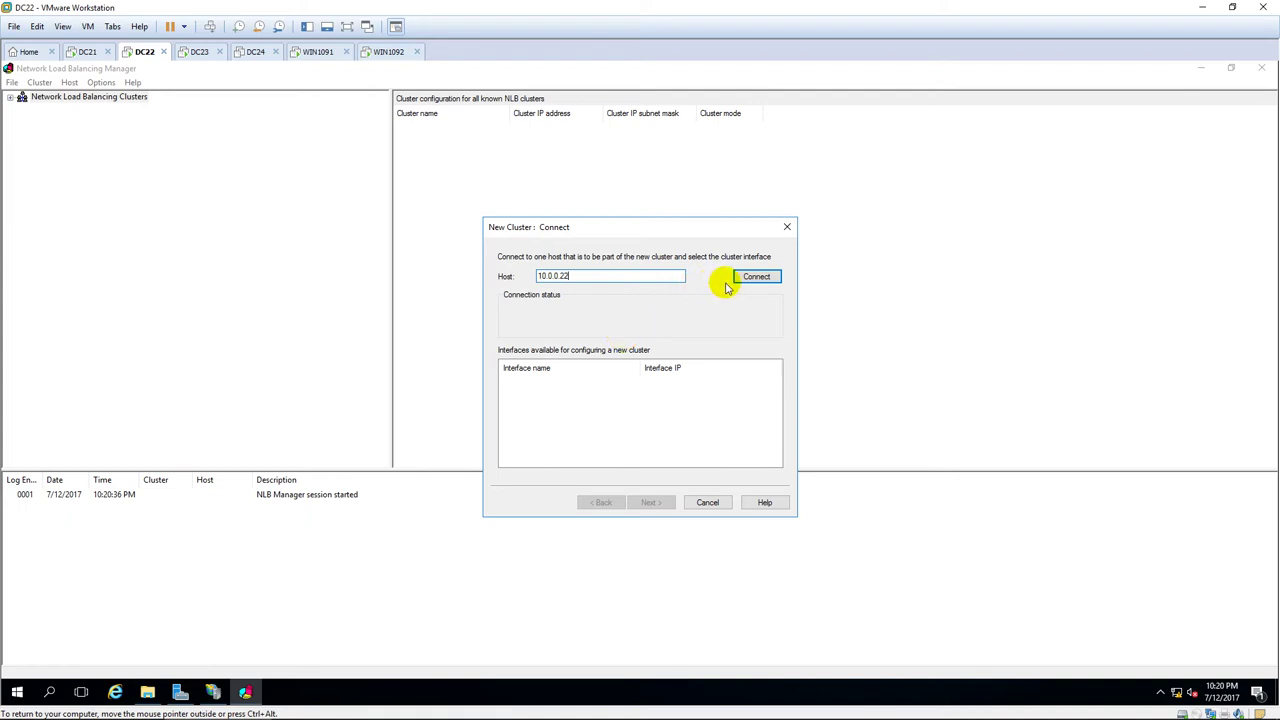
{"action": "left_click", "coordinate": [756, 276]}
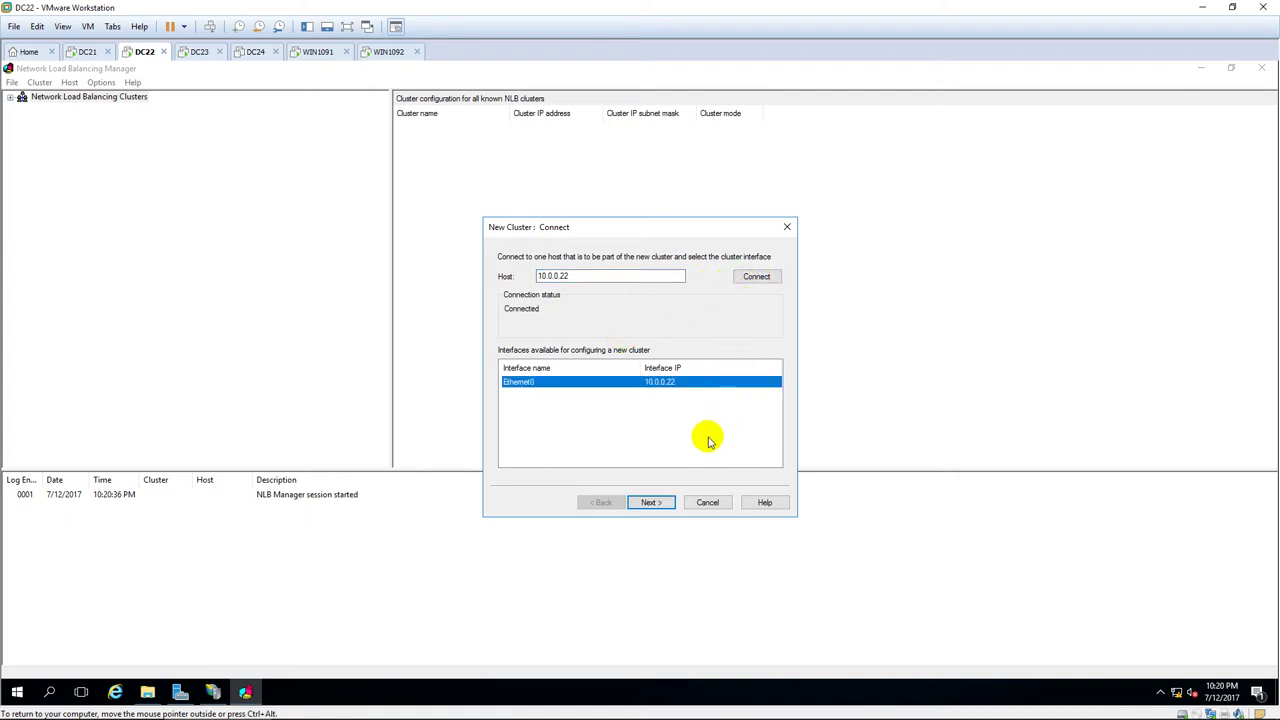
{"action": "left_click", "coordinate": [652, 502]}
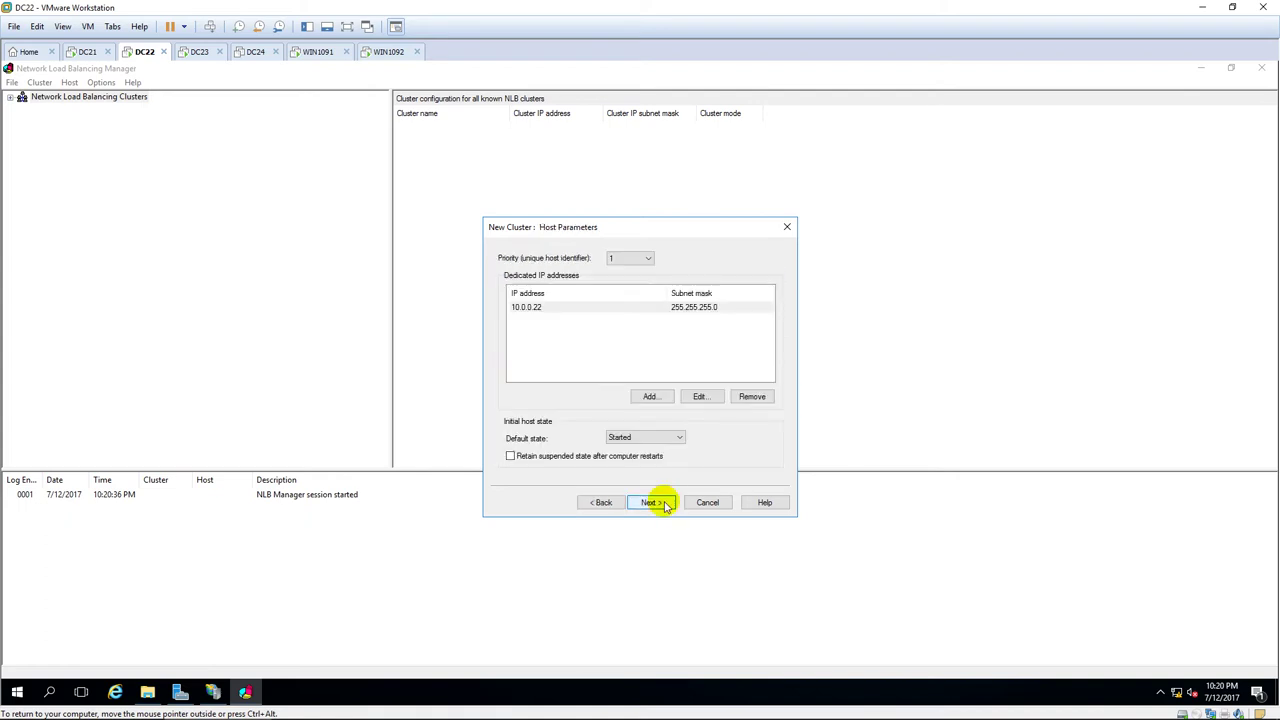
{"action": "left_click", "coordinate": [664, 503]}
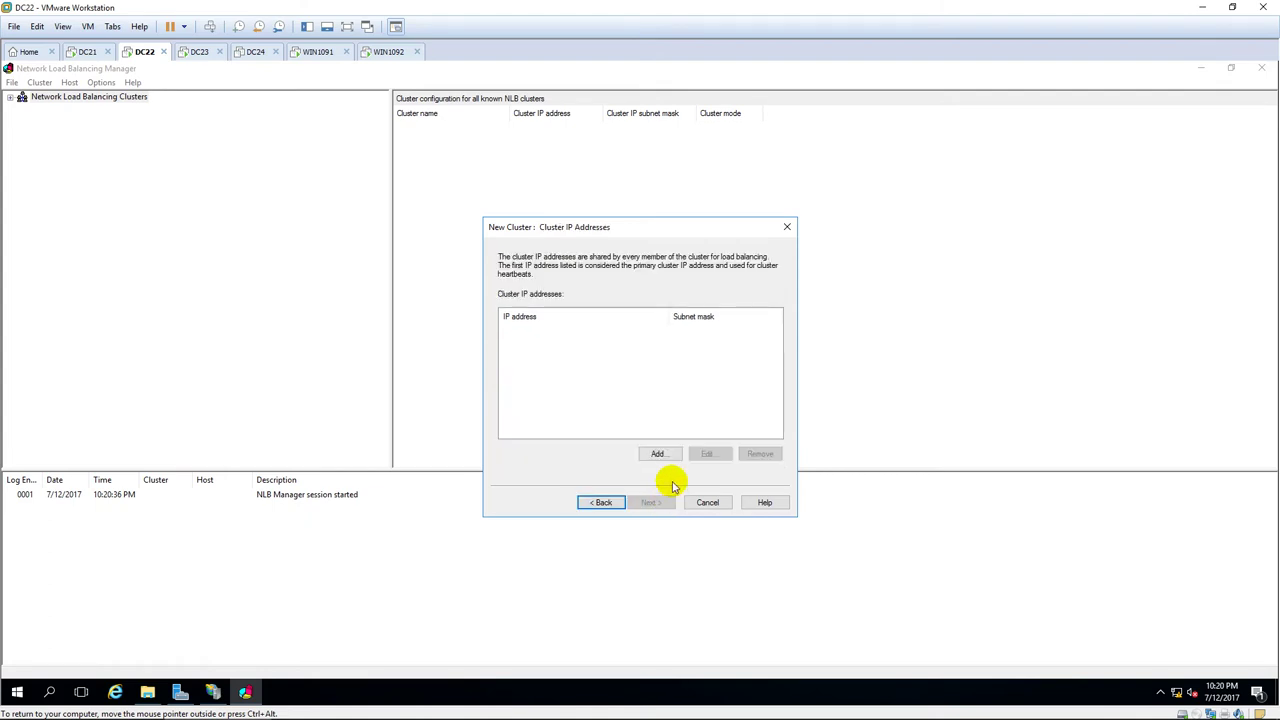
Add cluster IP 10.0.0.200 with mask 255.255.255.0 and choose Multicast operation mode.
{"action": "left_click", "coordinate": [660, 452]}
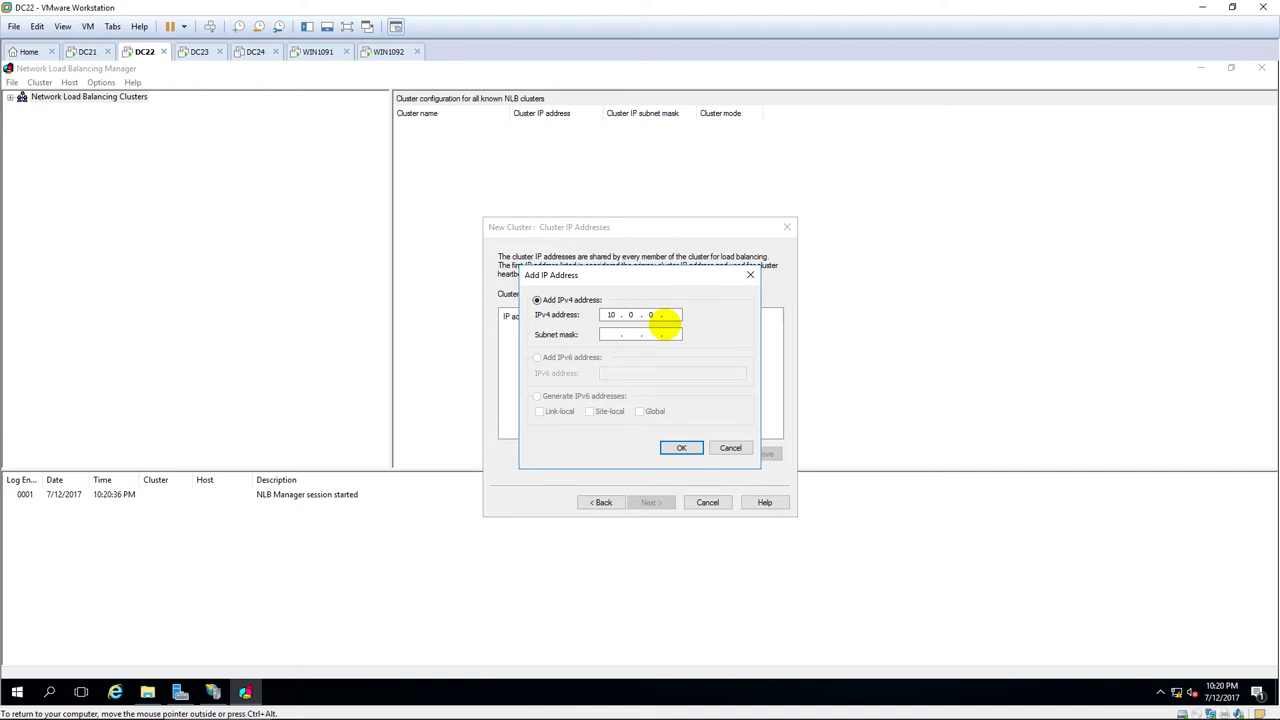
{"action": "type", "text": "10.0.0.200"}
{"action": "key", "text": "Tab"}
{"action": "type", "text": "255.255.255"}
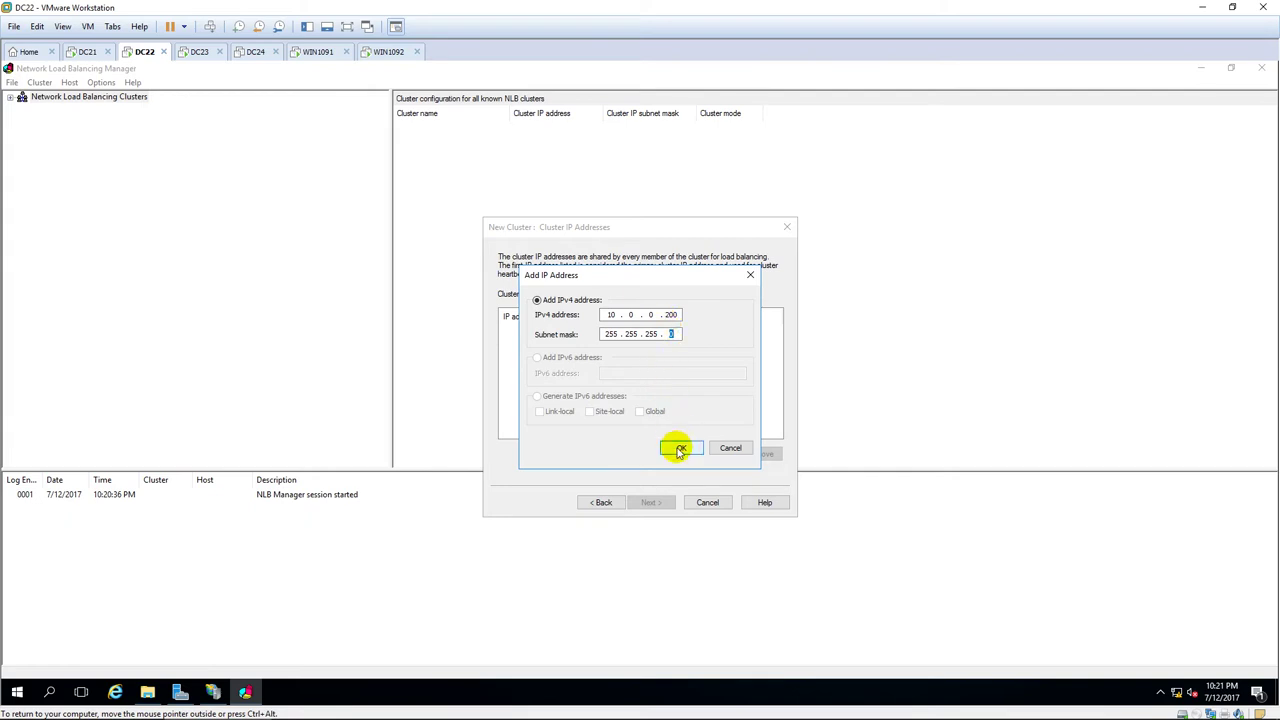
{"action": "left_click", "coordinate": [677, 448]}
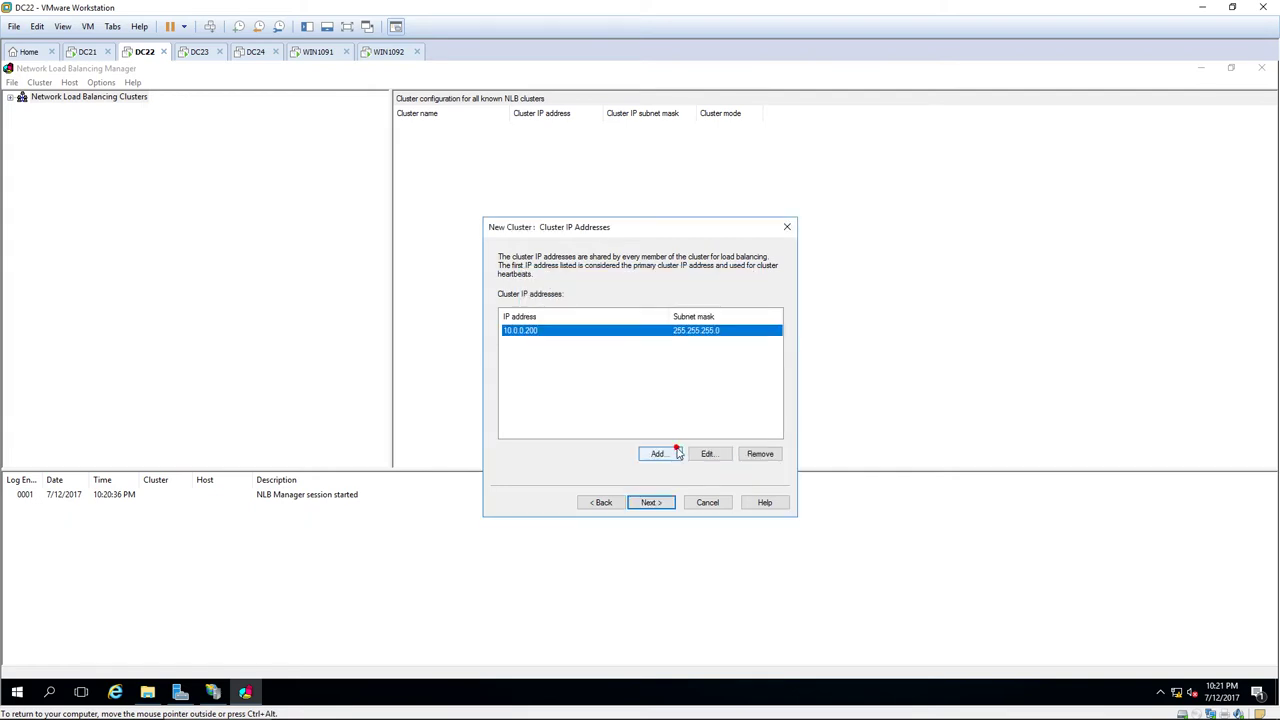
{"action": "left_click", "coordinate": [650, 502]}
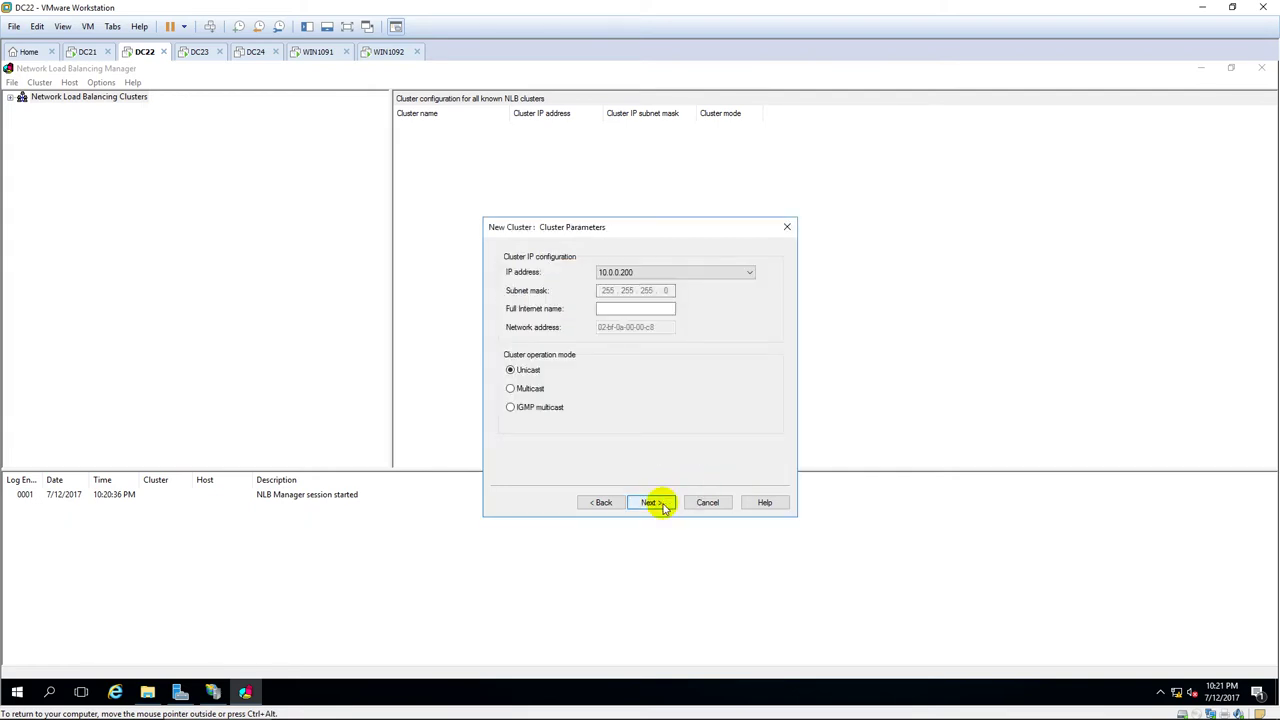
{"action": "left_click", "coordinate": [512, 390]}
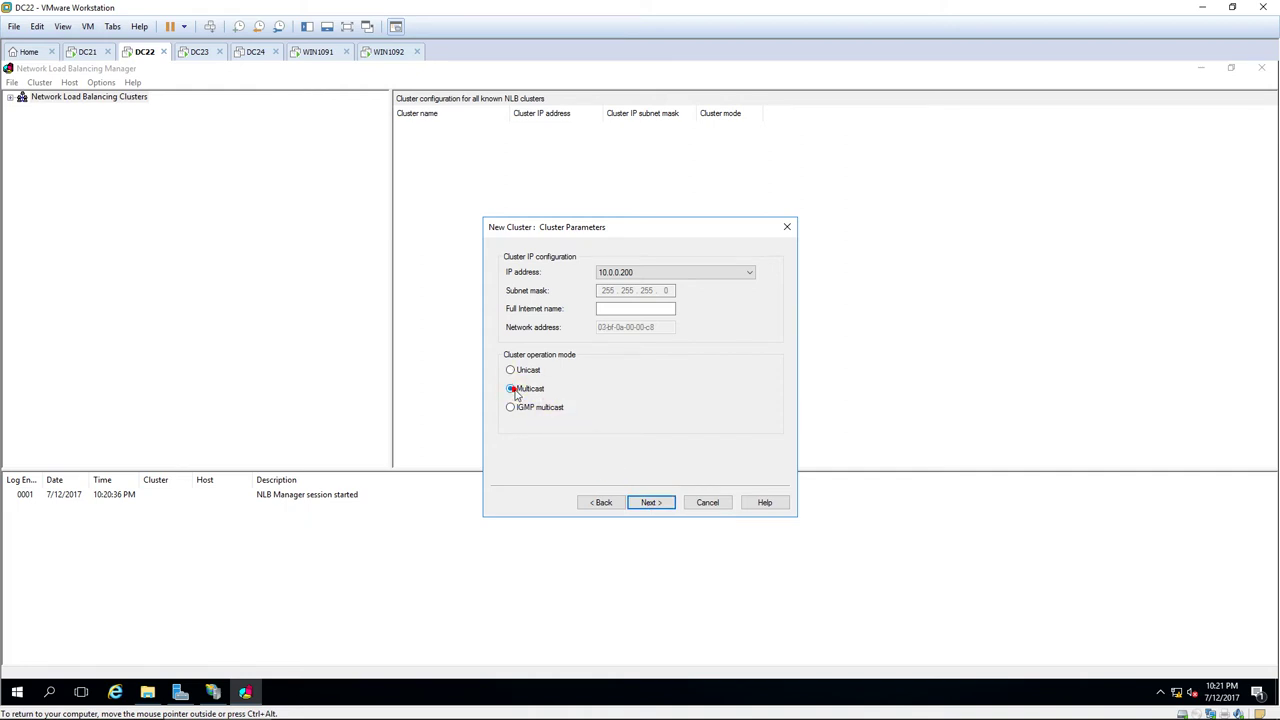
{"action": "left_click", "coordinate": [656, 503]}
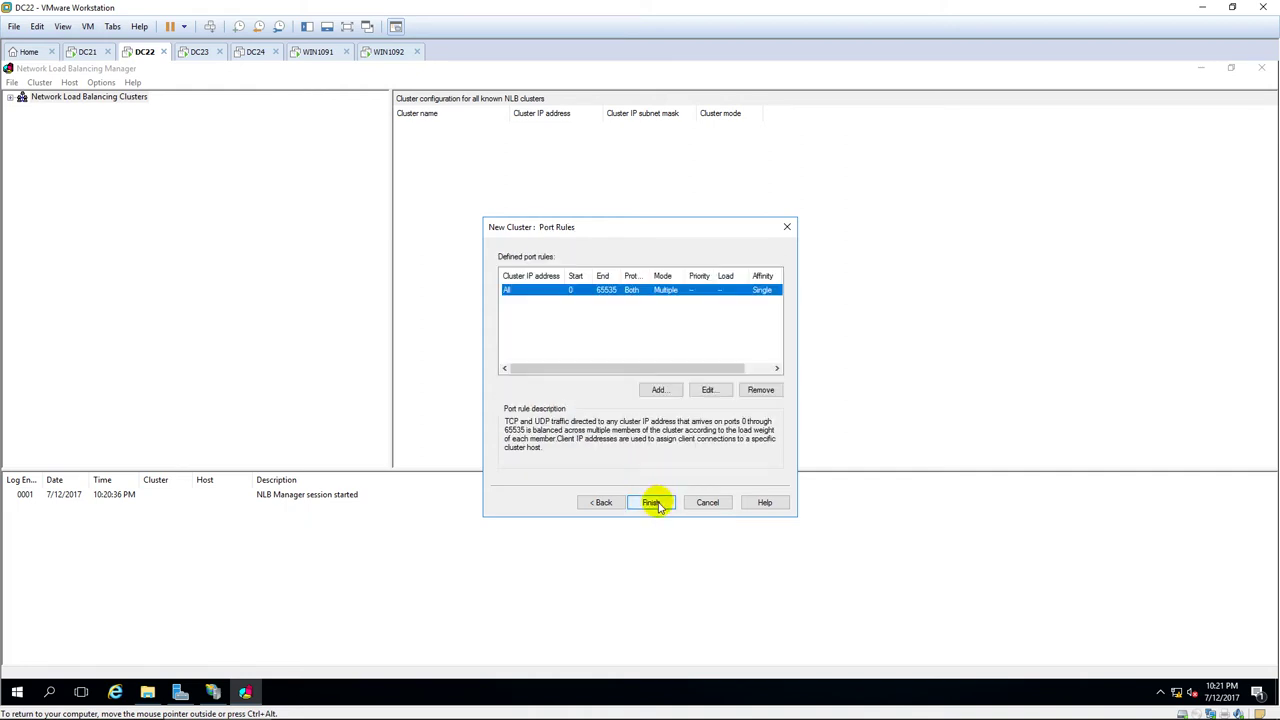
Restrict the port rule to ports 80–80 and finish creating the cluster.
{"action": "left_click", "coordinate": [707, 390]}
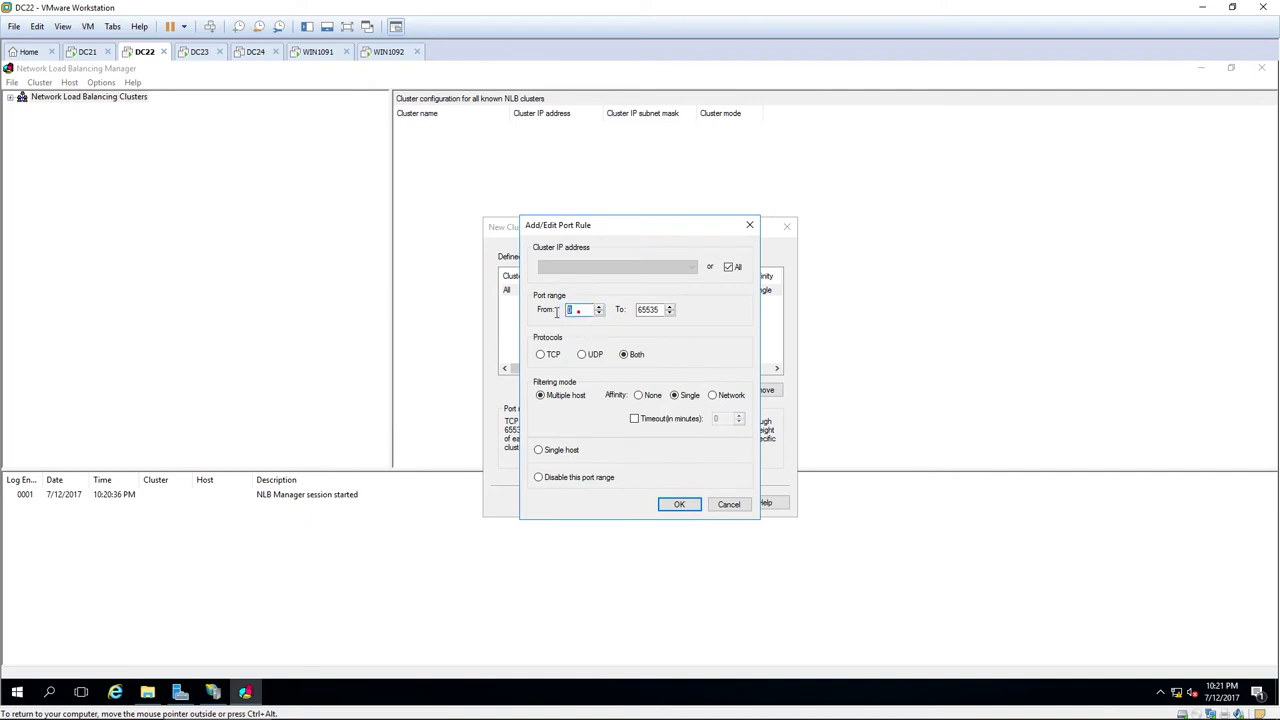
{"action": "left_click", "coordinate": [557, 314]}
{"action": "type", "text": "80"}
{"action": "double_click", "coordinate": [649, 309]}
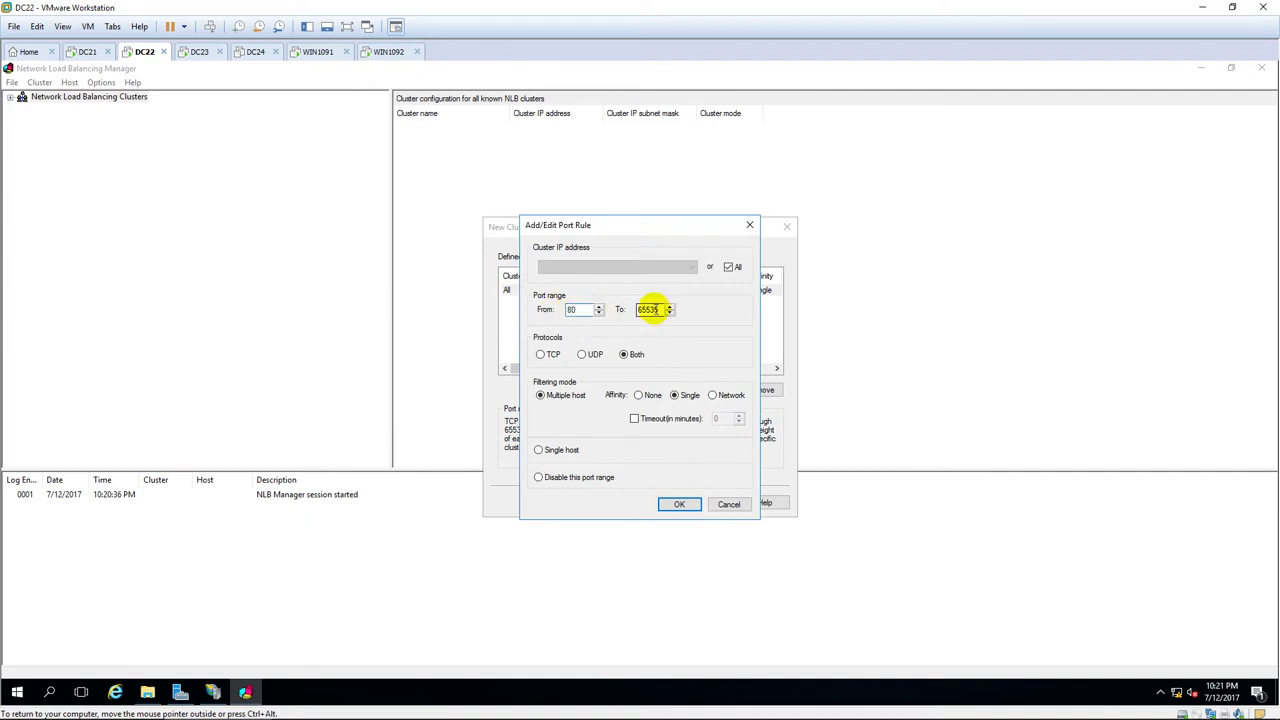
{"action": "type", "text": "80"}
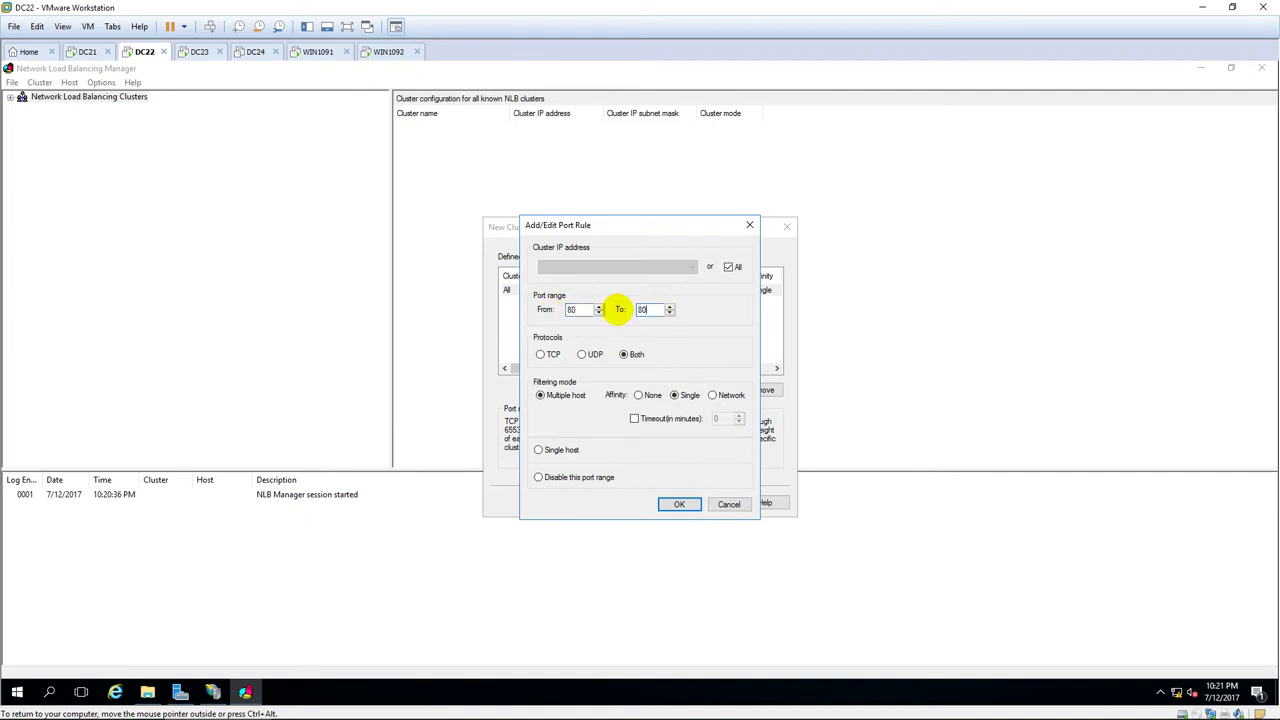
{"action": "left_click", "coordinate": [680, 504]}
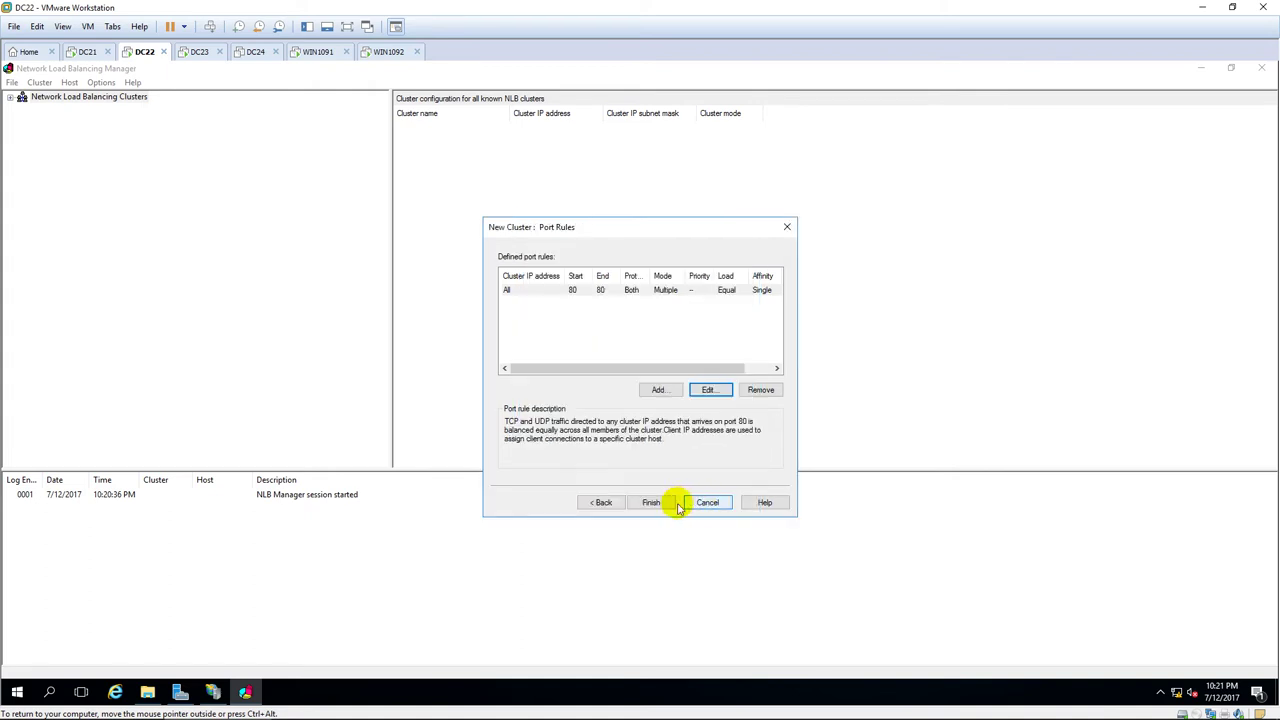
{"action": "left_click", "coordinate": [655, 503]}
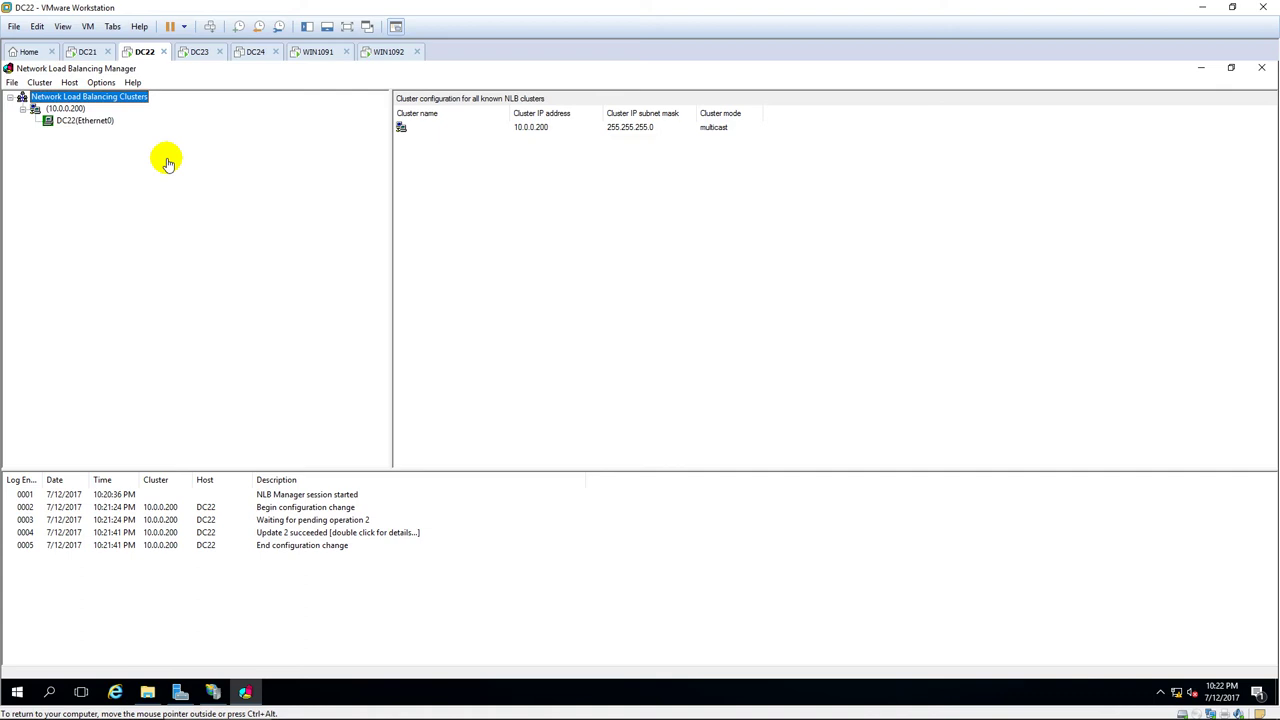
Add host 10.0.0.23 to cluster 10.0.0.200 and connect to list its Ethernet0 interface.
{"action": "left_click", "coordinate": [95, 121]}
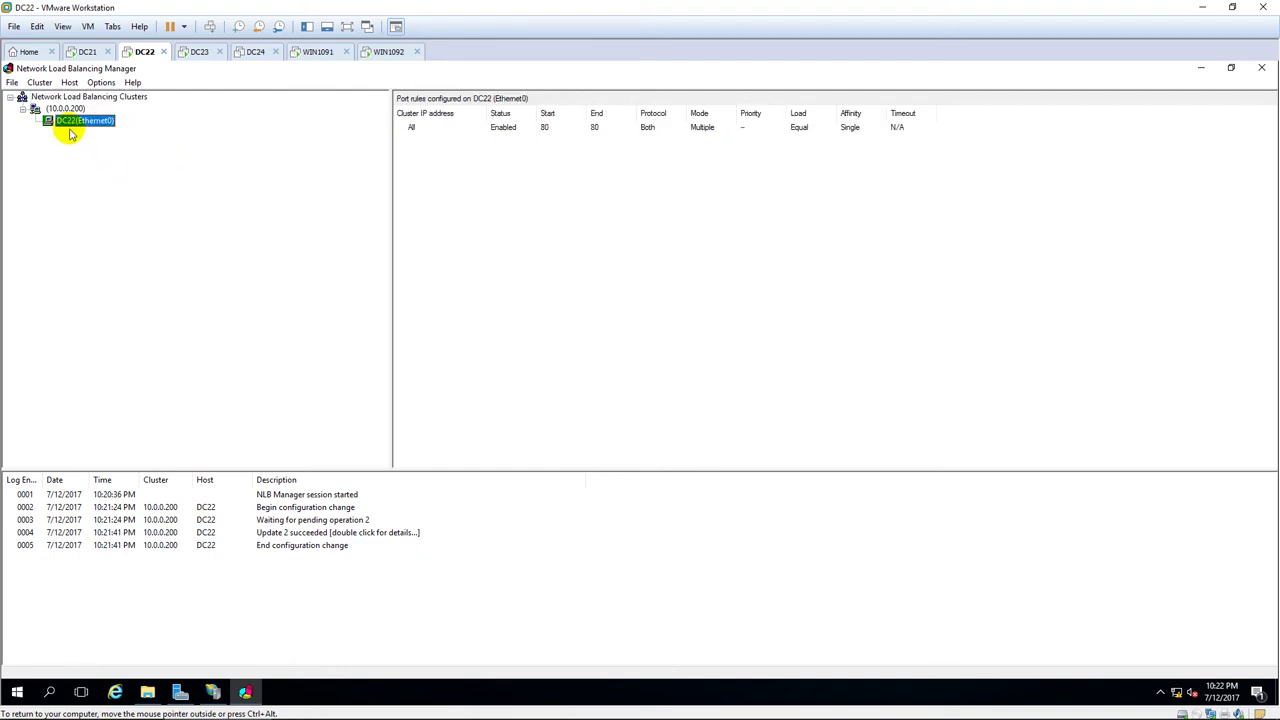
{"action": "left_click", "coordinate": [64, 108]}
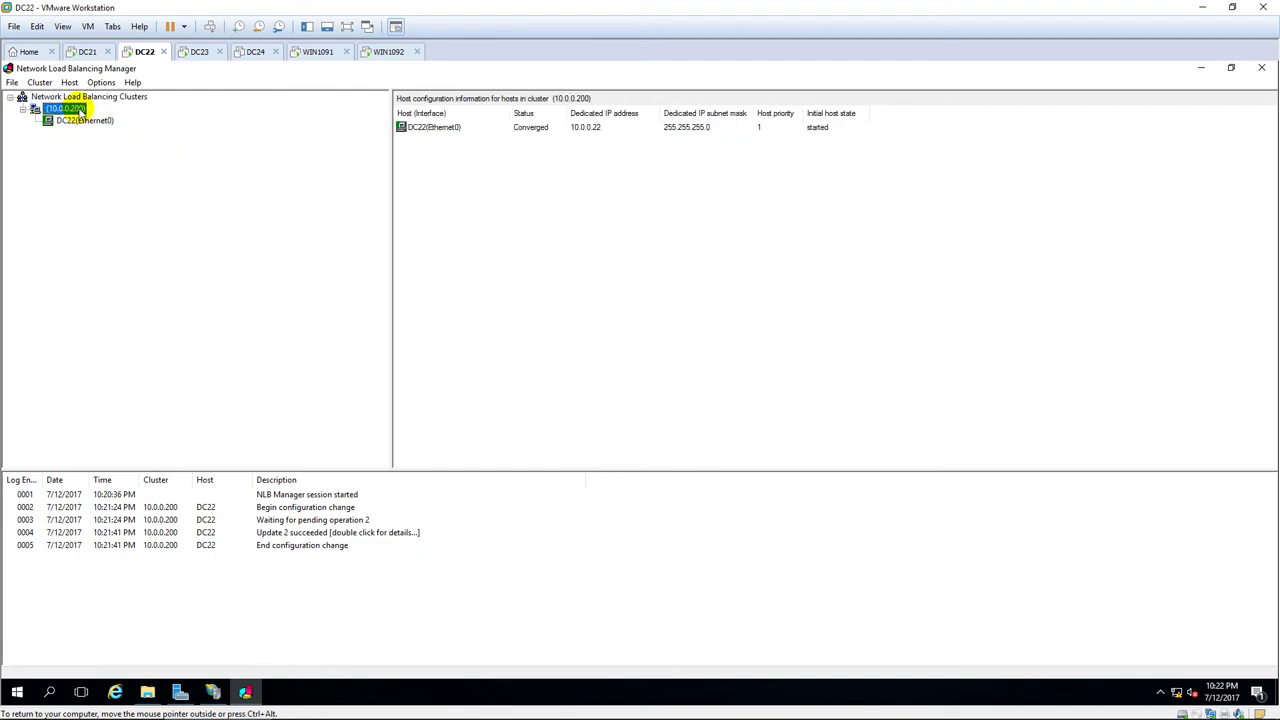
{"action": "right_click", "coordinate": [80, 111]}
{"action": "left_click", "coordinate": [133, 120]}
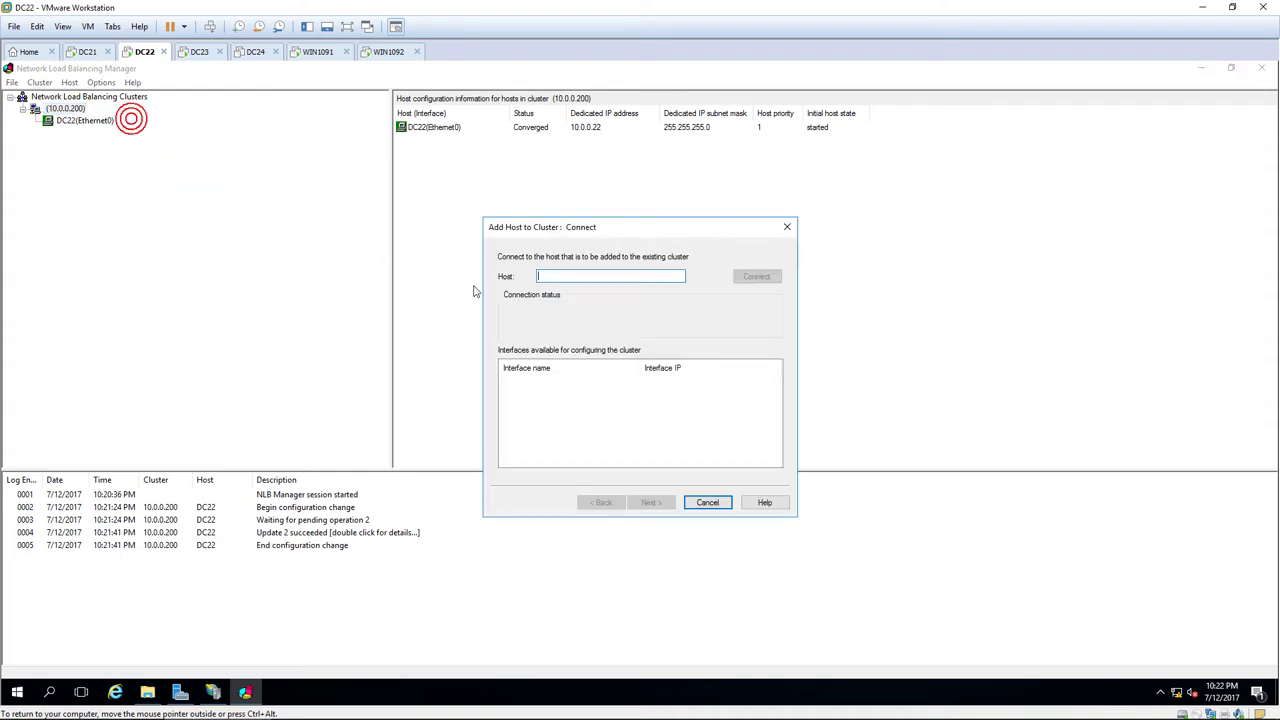
{"action": "type", "text": "10.0.0."}
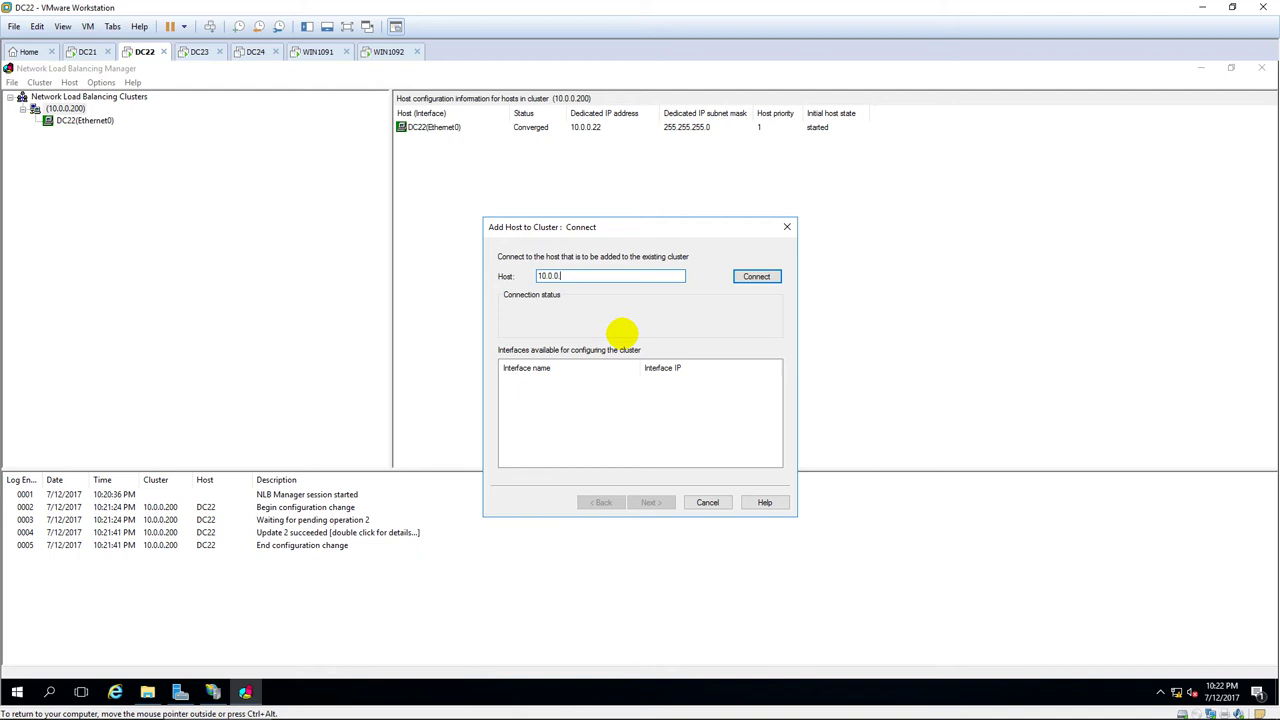
{"action": "type", "text": "23"}
{"action": "left_click", "coordinate": [751, 275]}
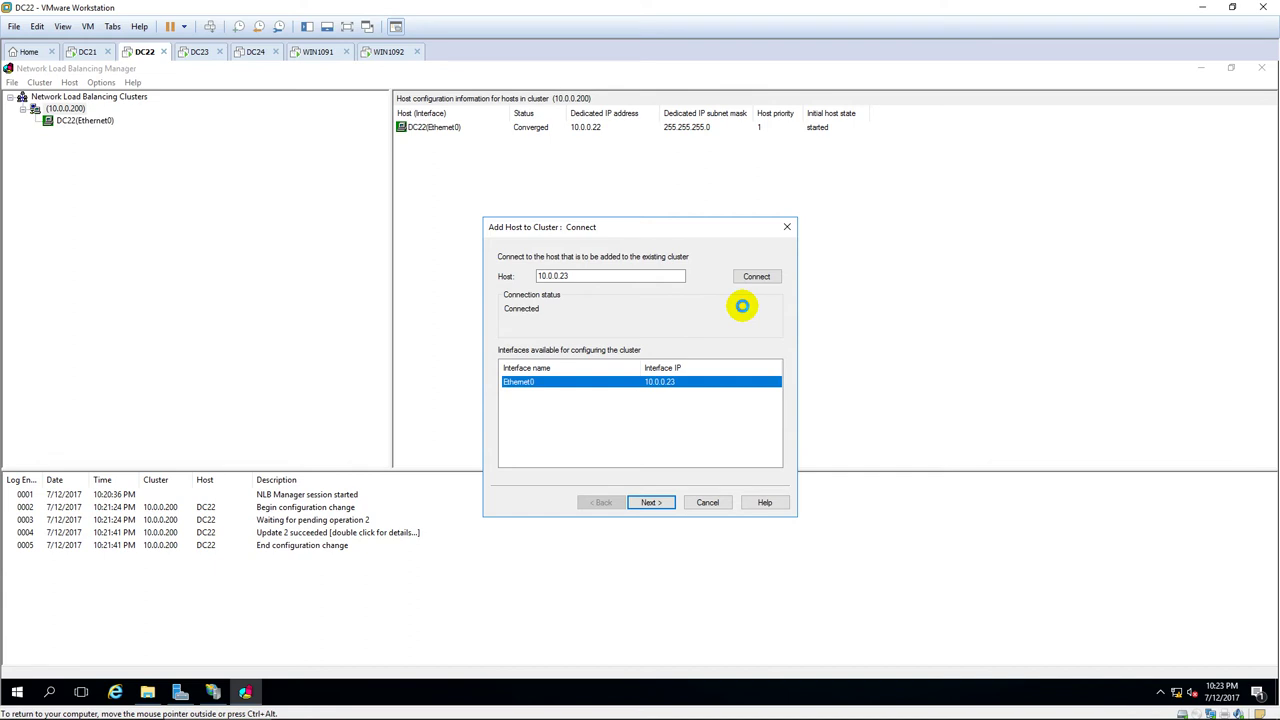
Accept the host parameters and port rules to join DC23 to the cluster with priority 2.
{"action": "left_click", "coordinate": [650, 502]}
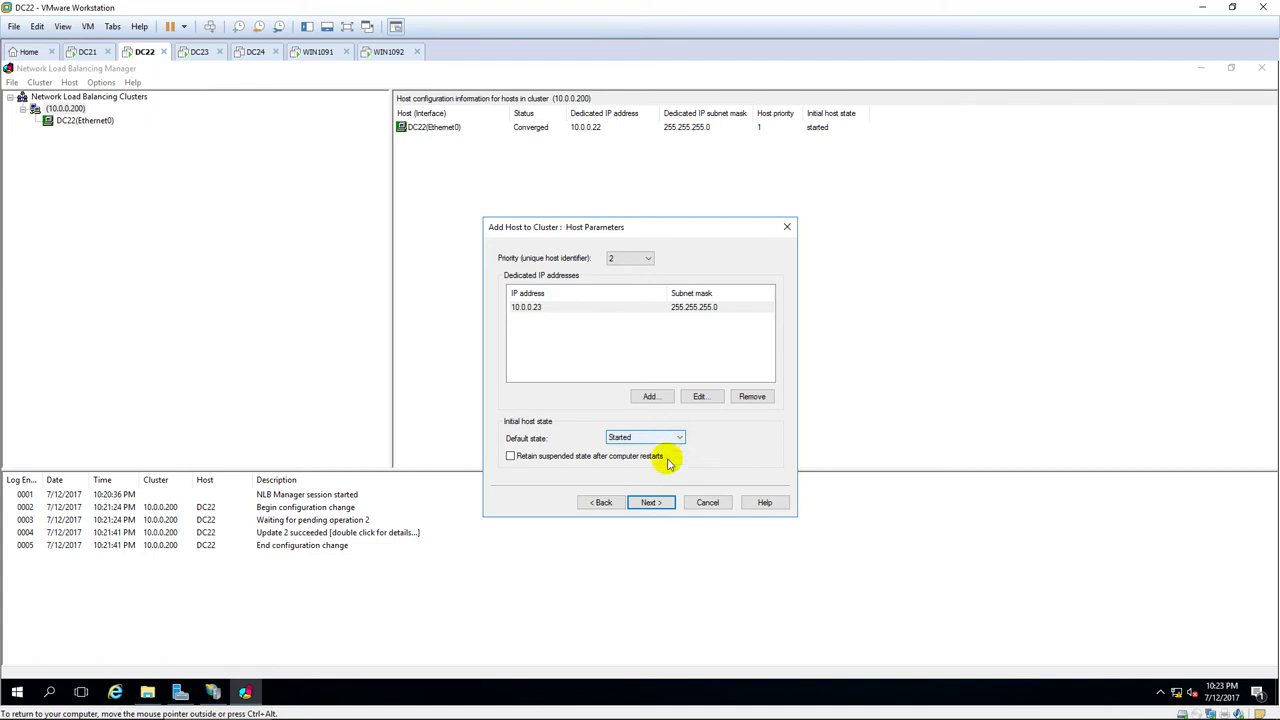
{"action": "left_click", "coordinate": [651, 503]}
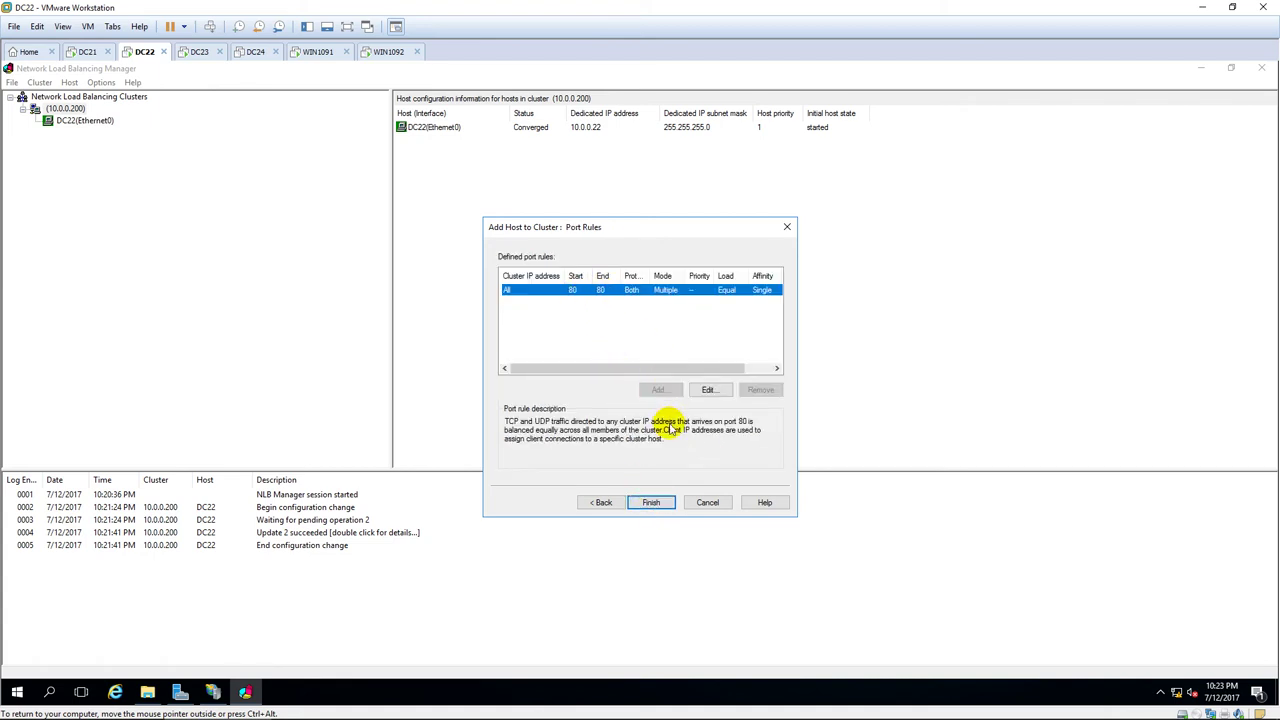
{"action": "left_click", "coordinate": [651, 503]}
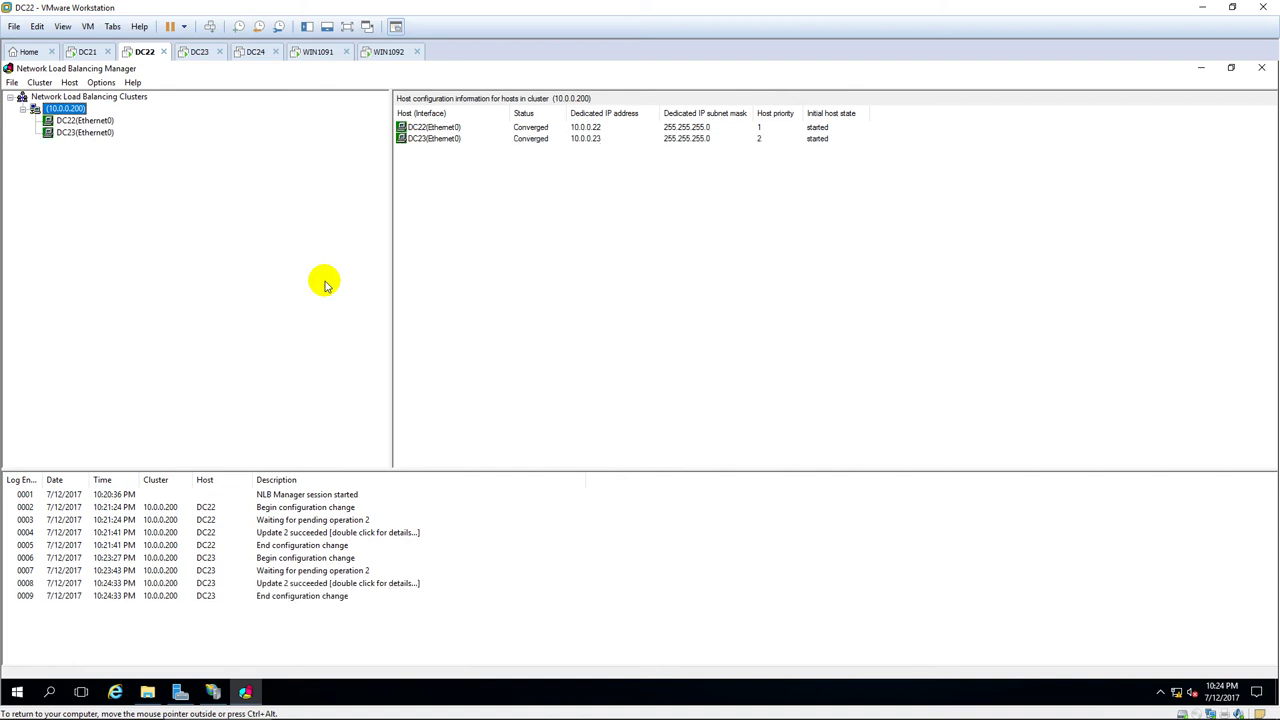
Review the DC22 and DC23 host entries, then close NLB Manager and Server Manager.
{"action": "left_click", "coordinate": [108, 134]}
{"action": "left_click", "coordinate": [100, 121]}
{"action": "left_click", "coordinate": [102, 134]}
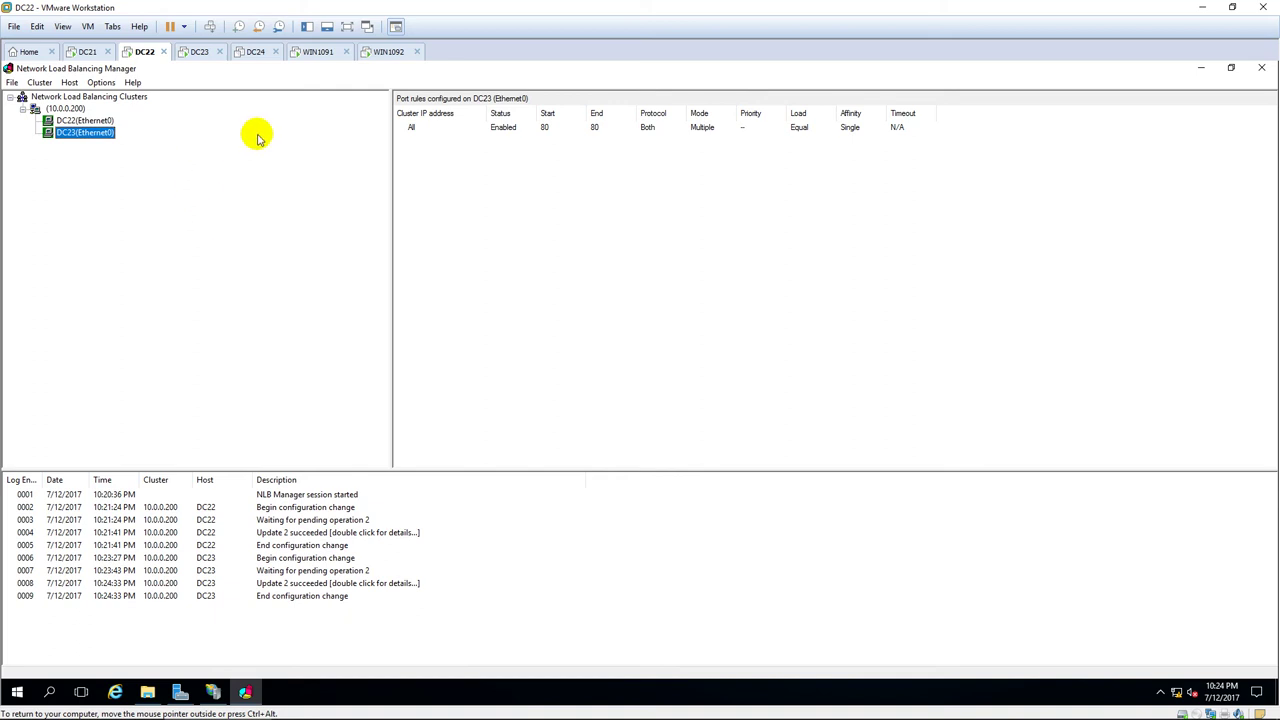
{"action": "left_click", "coordinate": [1263, 70]}
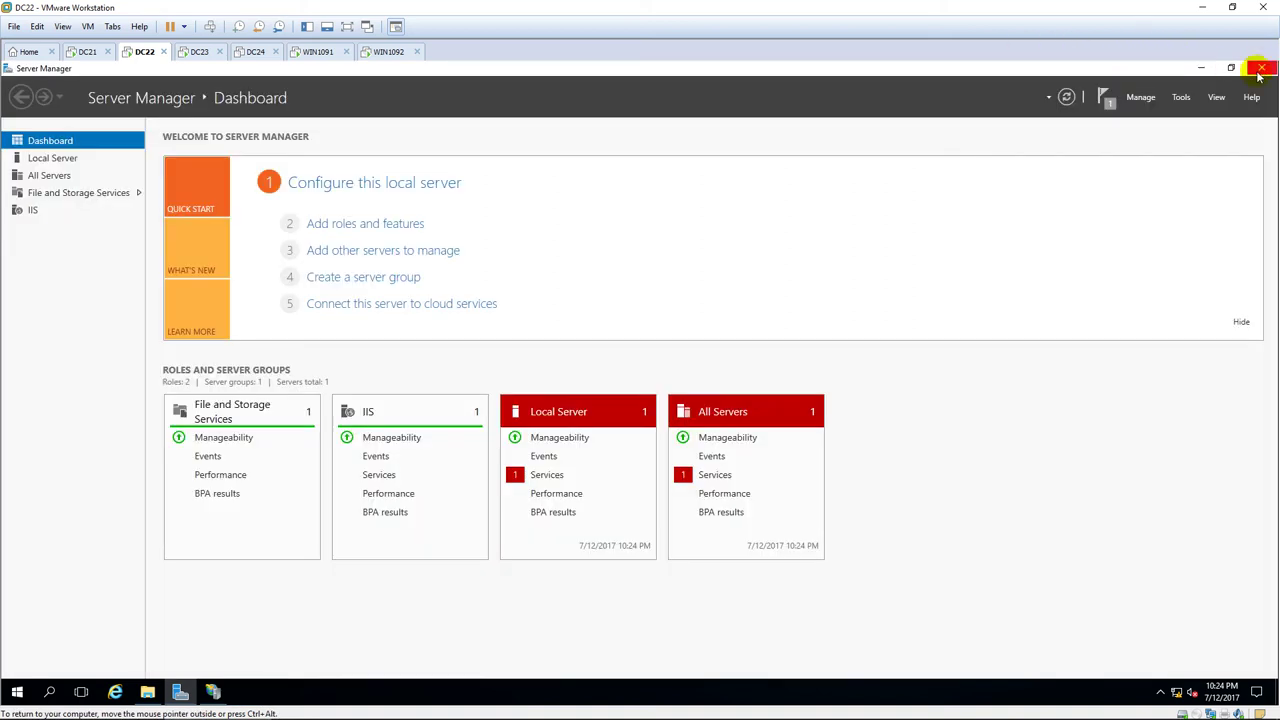
{"action": "left_click", "coordinate": [1263, 66]}
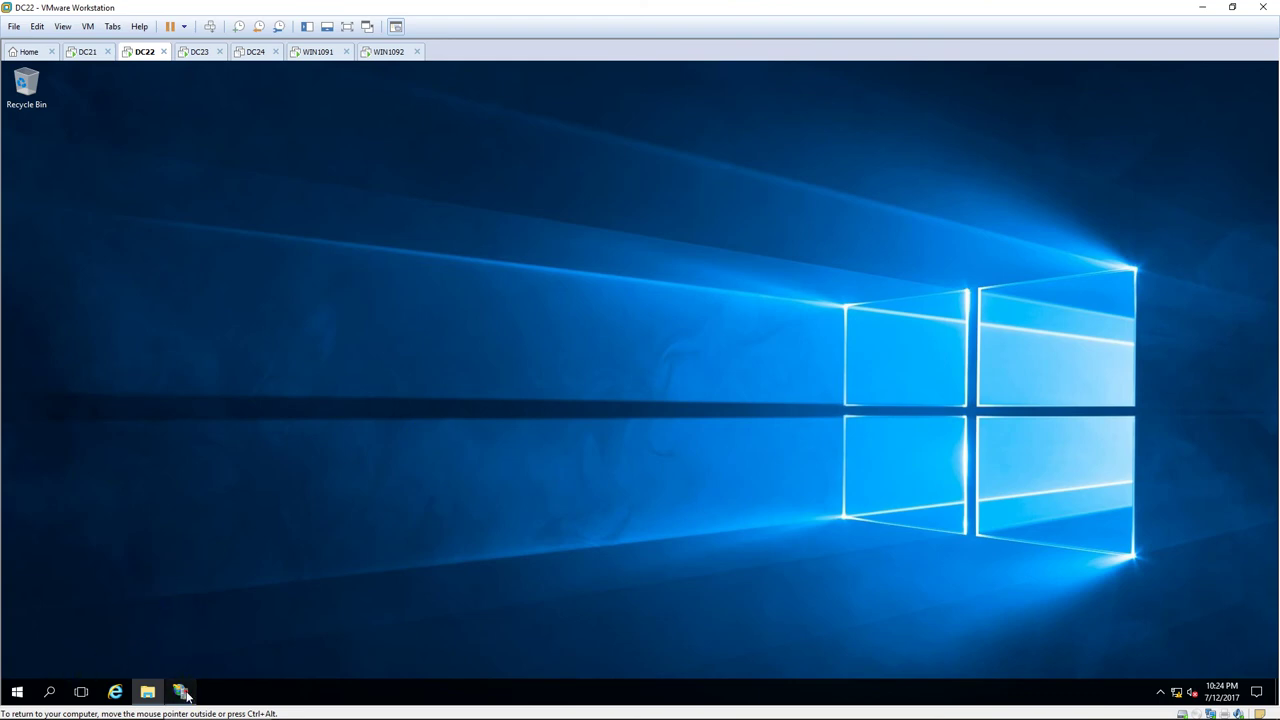
Close IIS Manager and restart DC22 with a chosen reason, despite the open apps.
{"action": "left_click", "coordinate": [180, 691]}
{"action": "left_click", "coordinate": [1263, 68]}
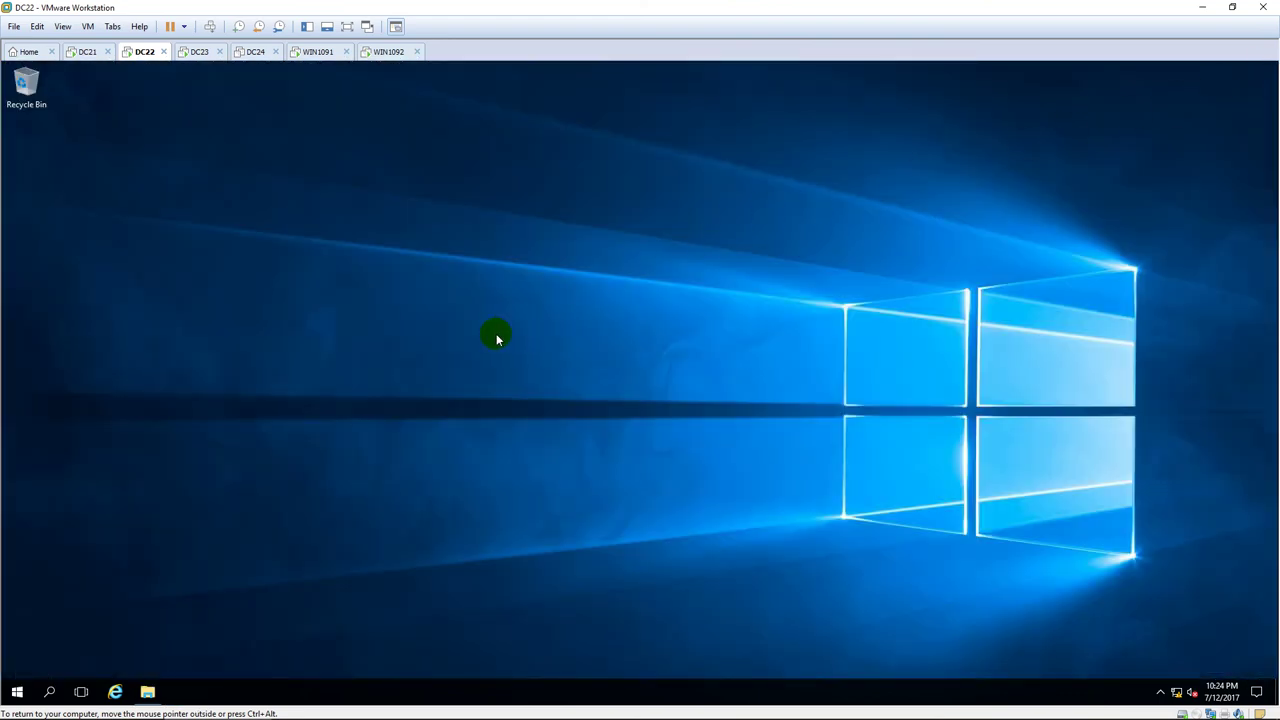
{"action": "right_click", "coordinate": [17, 691]}
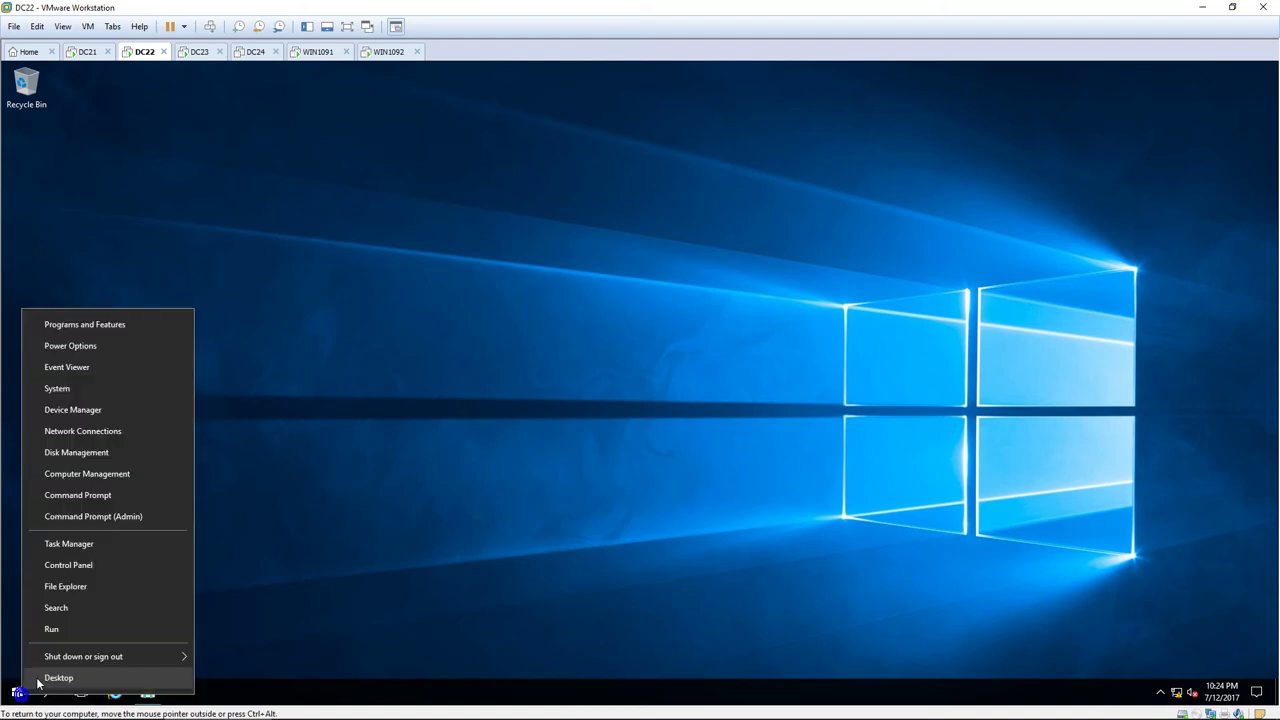
{"action": "mouse_move", "coordinate": [88, 659]}
{"action": "left_click", "coordinate": [238, 653]}
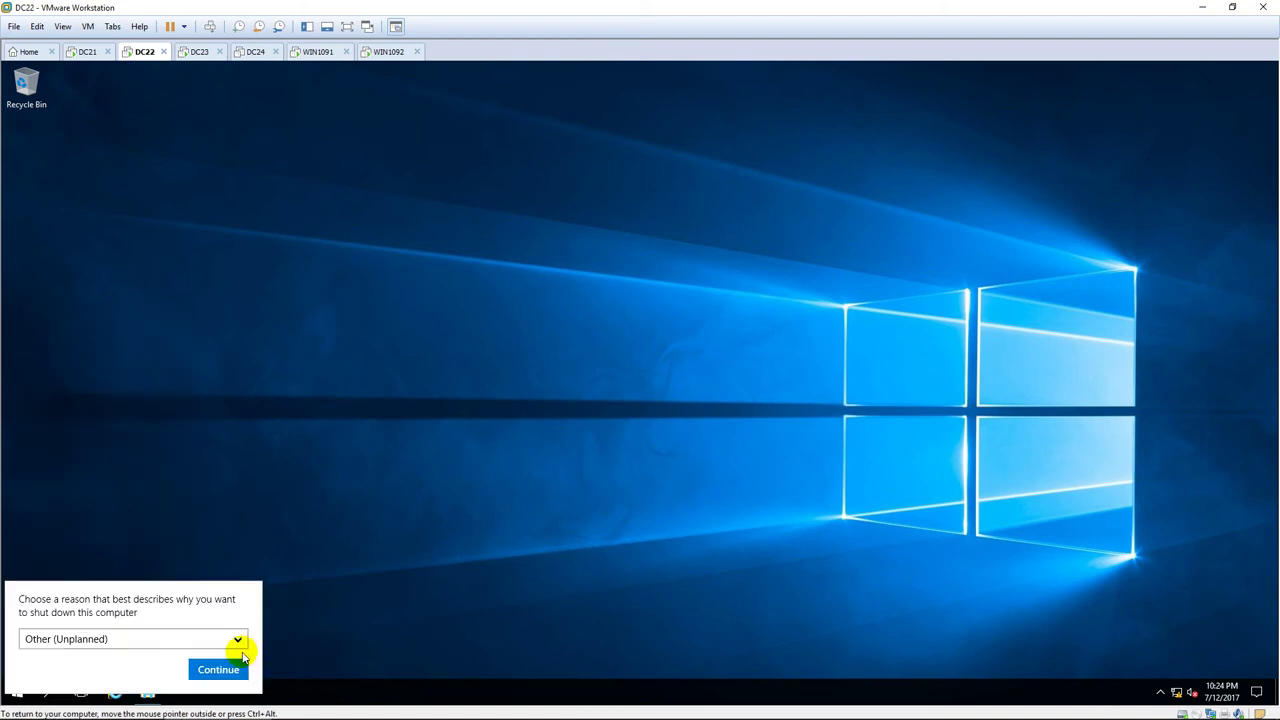
{"action": "left_click", "coordinate": [218, 668]}
{"action": "left_click", "coordinate": [378, 494]}
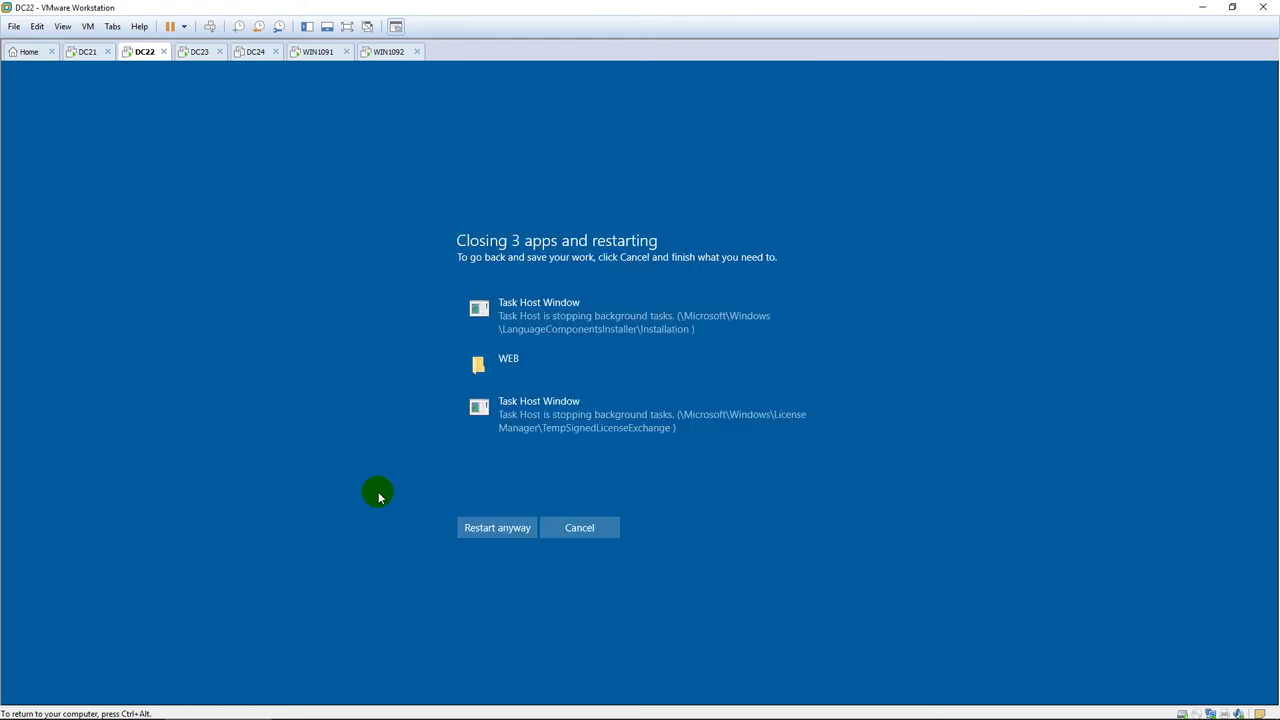
{"action": "left_click", "coordinate": [473, 529]}
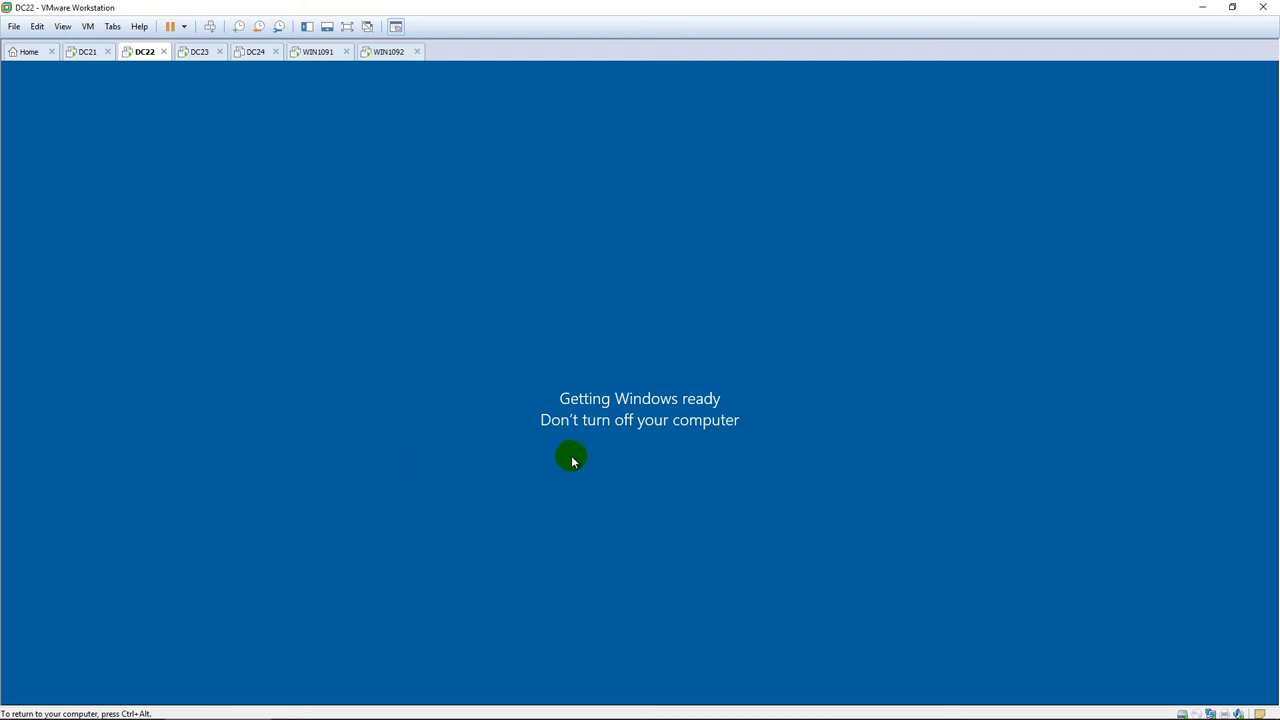
Release input from DC22 with Ctrl+Alt and switch to the DC23 machine.
{"action": "key", "text": "ctrl+alt"}
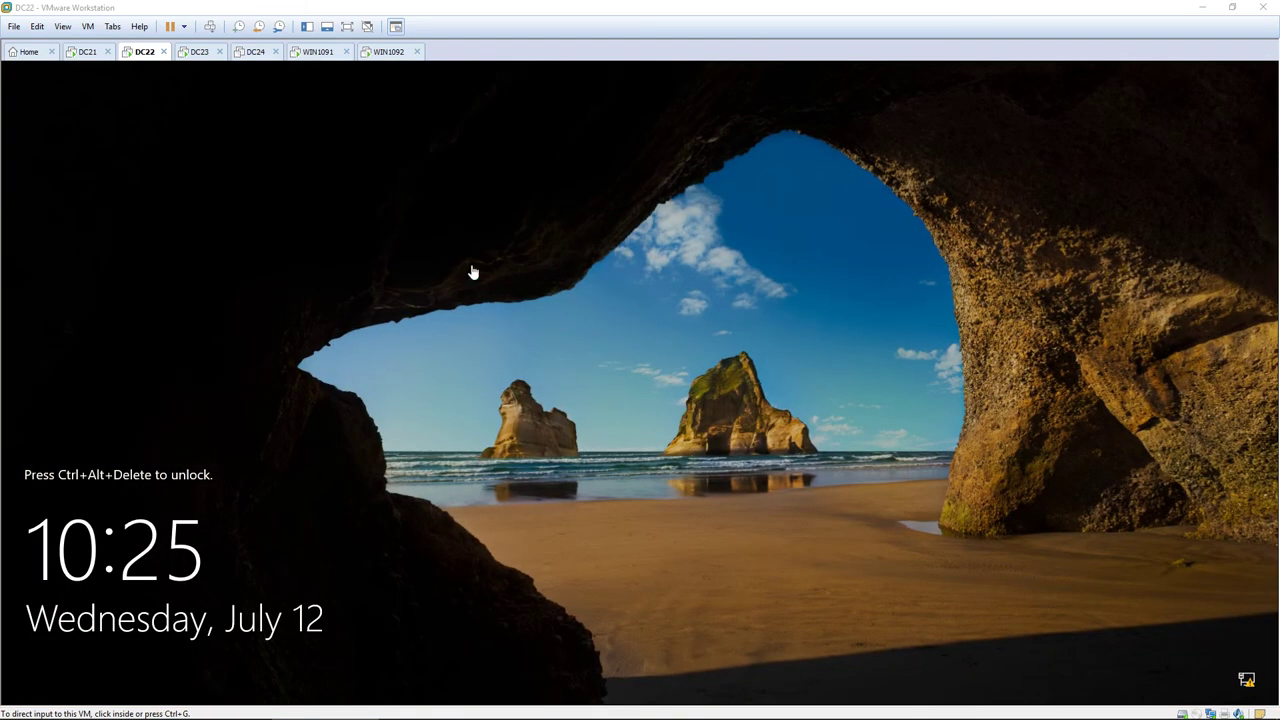
{"action": "left_click", "coordinate": [206, 58]}
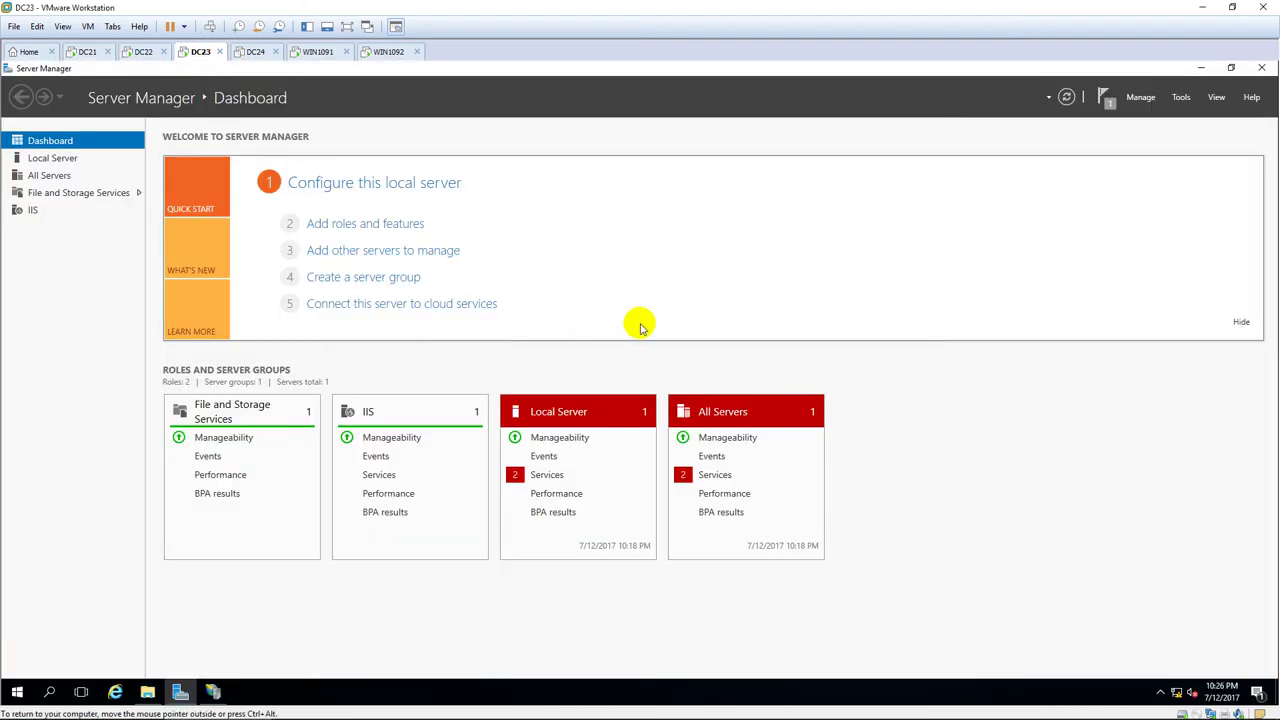
Close Server Manager, refresh the desktop, and restart DC23 despite the open apps.
{"action": "left_click", "coordinate": [1261, 67]}
{"action": "right_click", "coordinate": [708, 233]}
{"action": "left_click", "coordinate": [743, 270]}
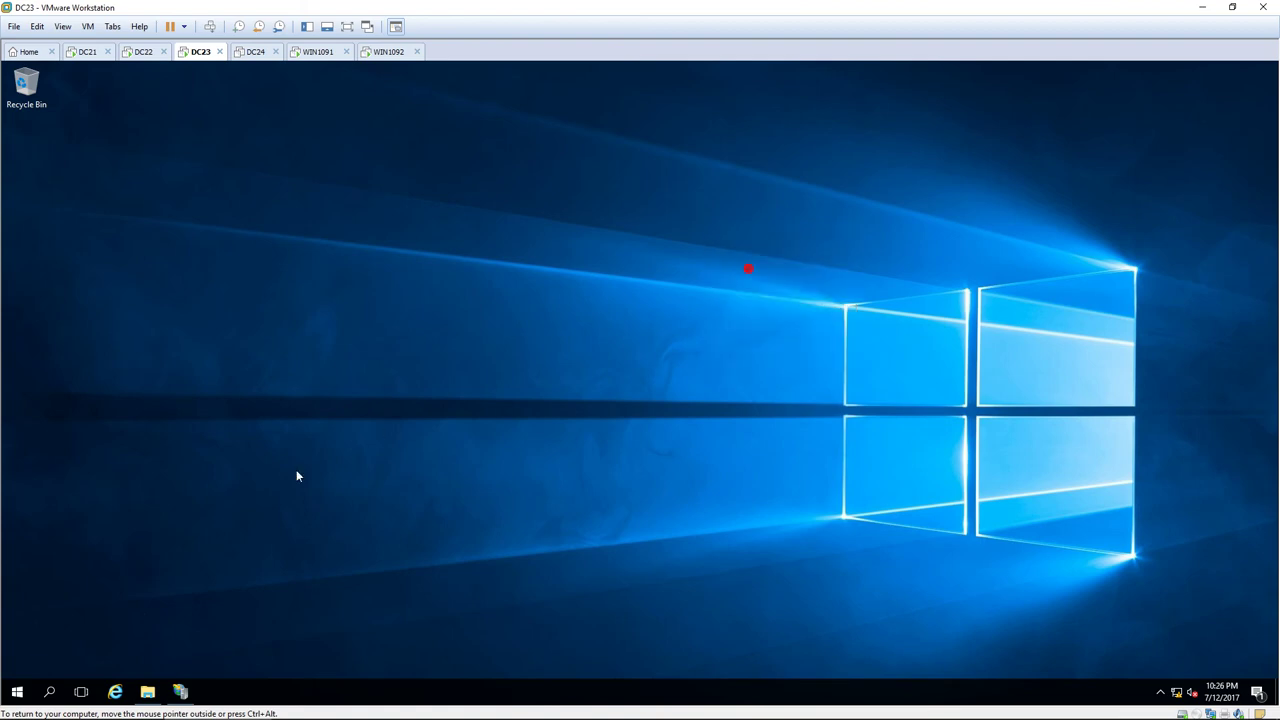
{"action": "right_click", "coordinate": [15, 697]}
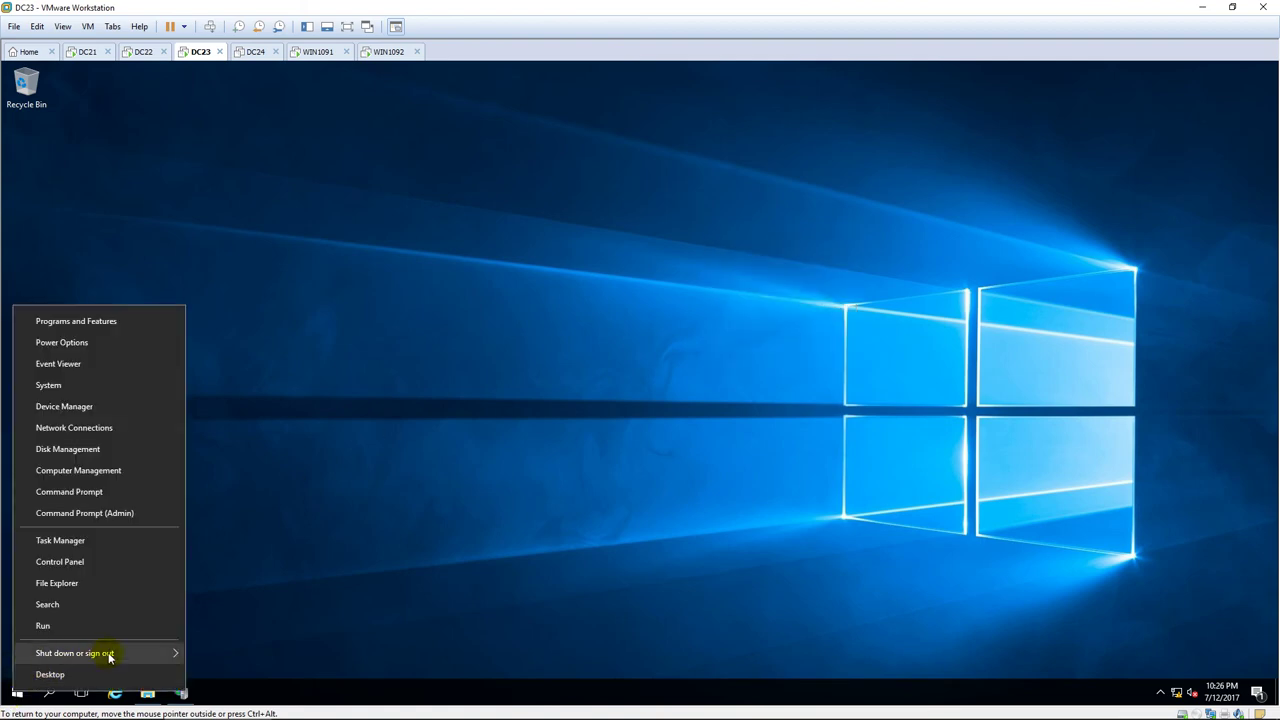
{"action": "mouse_move", "coordinate": [175, 653]}
{"action": "left_click", "coordinate": [217, 649]}
{"action": "left_click", "coordinate": [229, 662]}
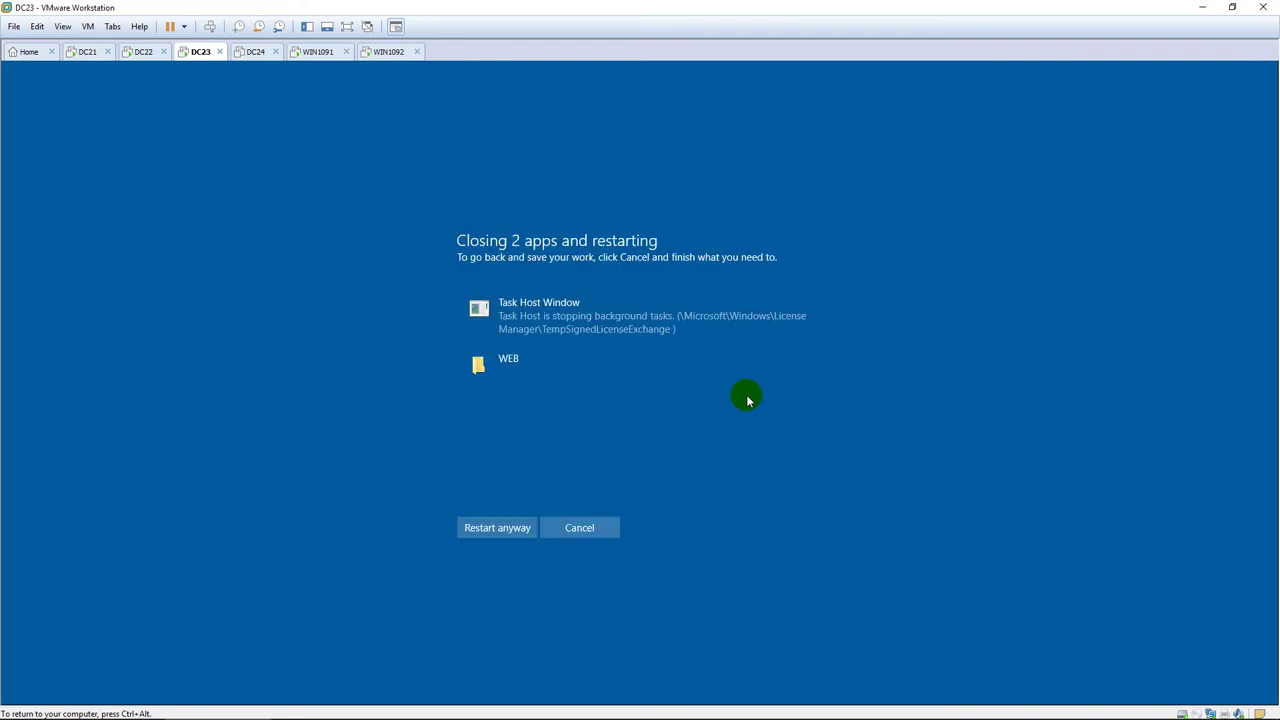
{"action": "left_click", "coordinate": [501, 530]}
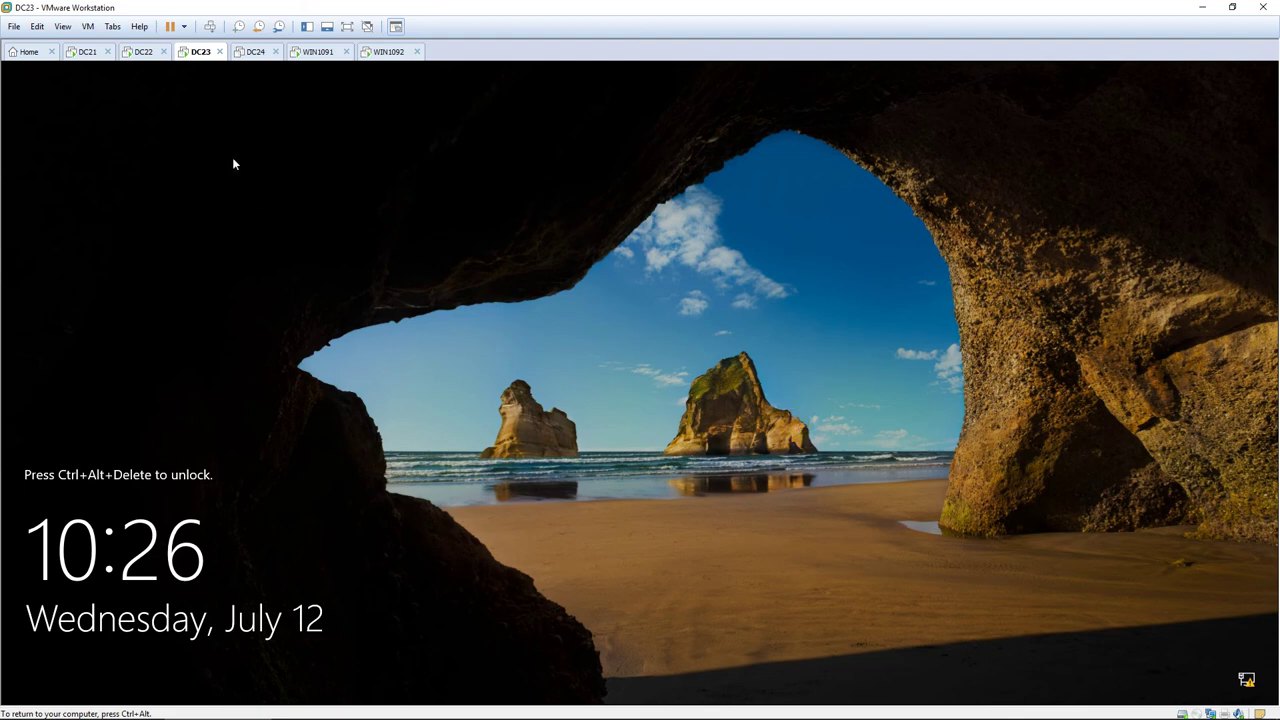
Unlock DC22 with Ctrl+Alt+Del and sign in with the administrator password.
{"action": "left_click", "coordinate": [143, 52]}
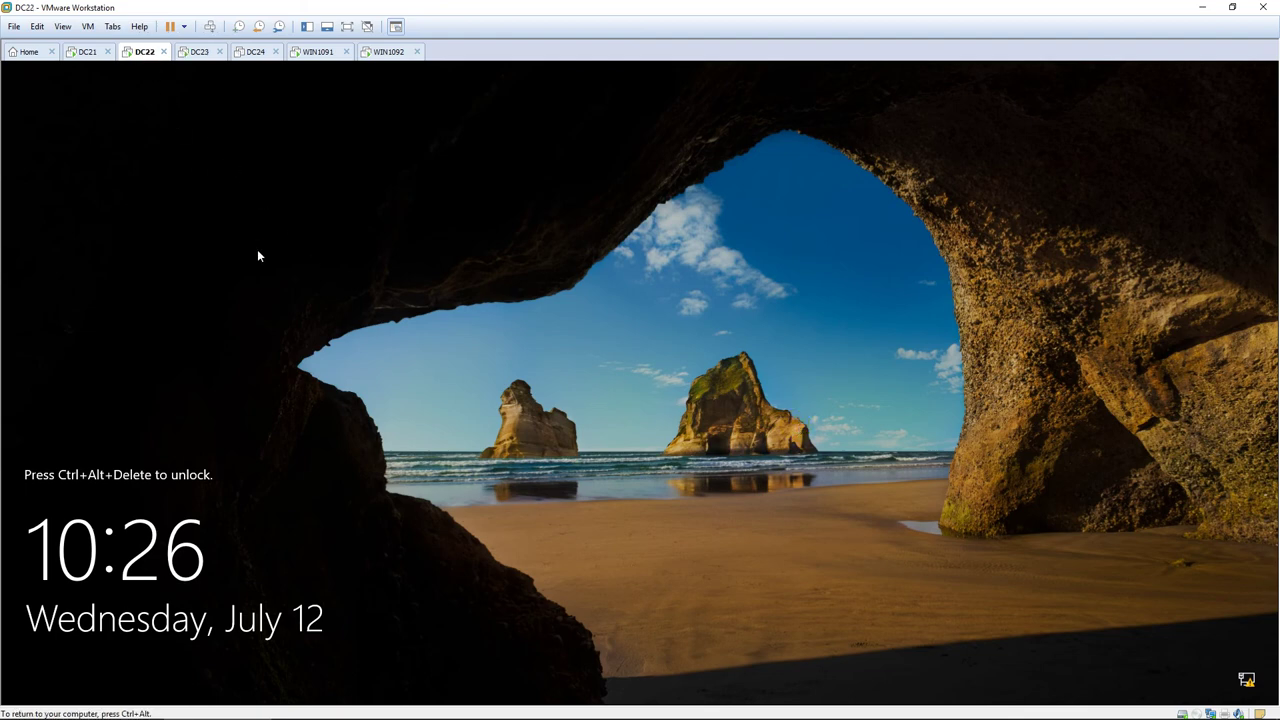
{"action": "left_click", "coordinate": [257, 250]}
{"action": "key", "text": "ctrl+alt+Insert"}
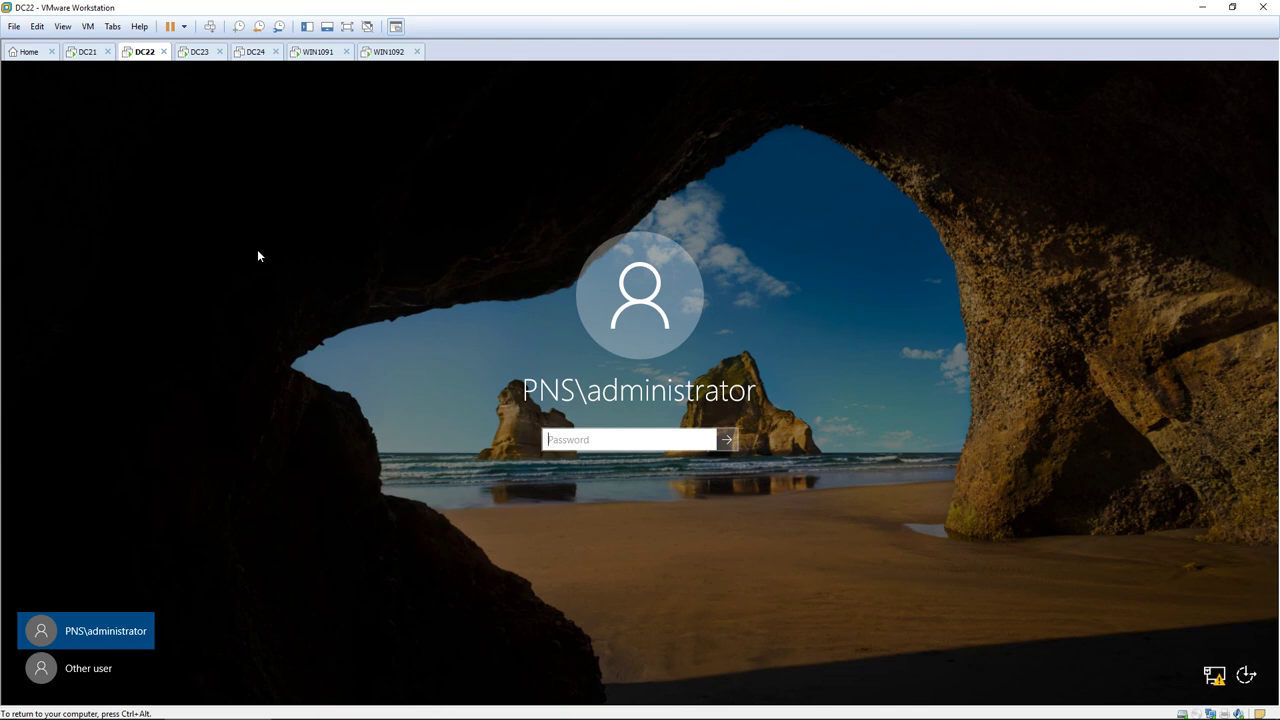
{"action": "type", "text": "P@ssw0rd"}
{"action": "key", "text": "Return"}
{"action": "key", "text": "ctrl+alt"}
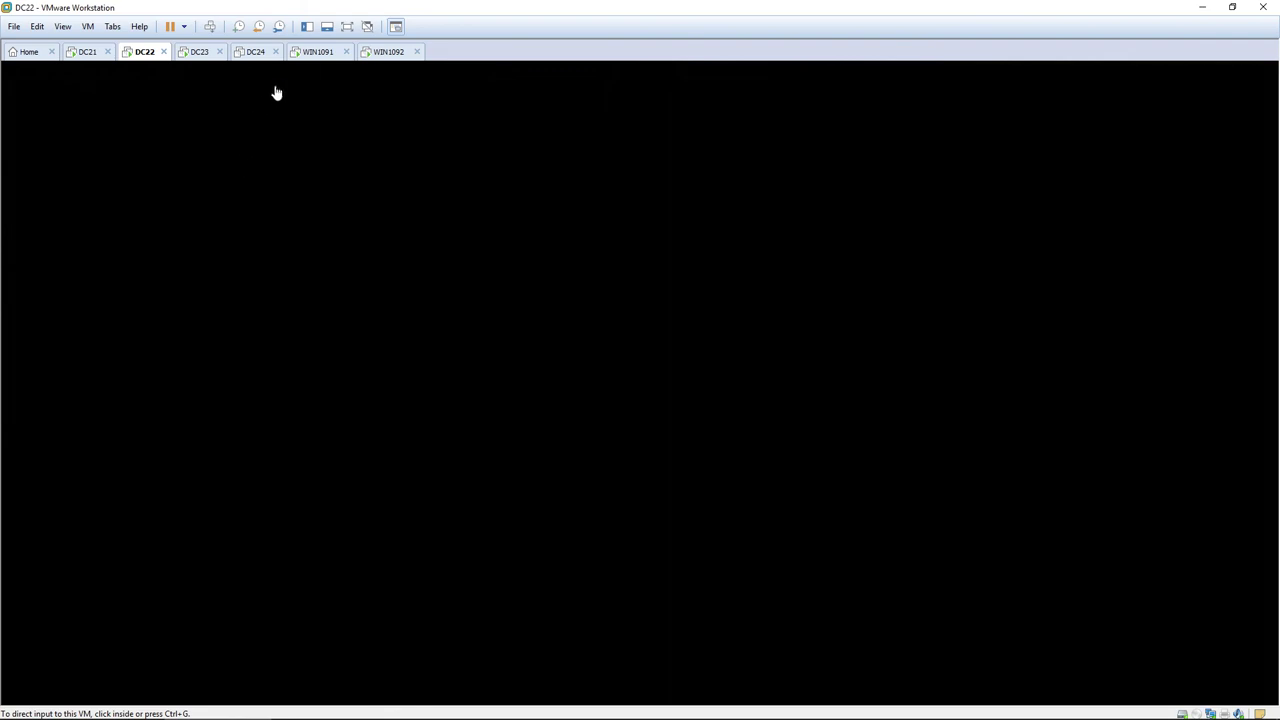
Sign in to WIN1091 as the domain administrator with the same password.
{"action": "left_click", "coordinate": [318, 57]}
{"action": "left_click", "coordinate": [654, 462]}
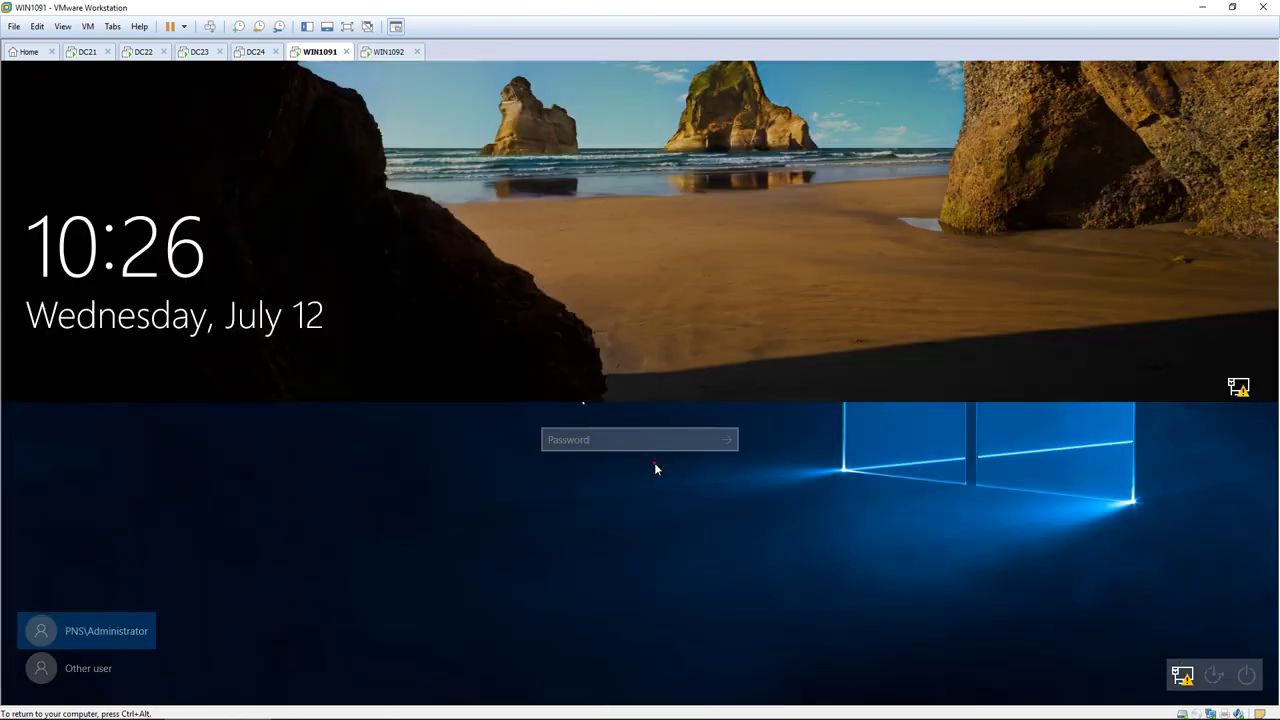
{"action": "type", "text": "P@ssw"}
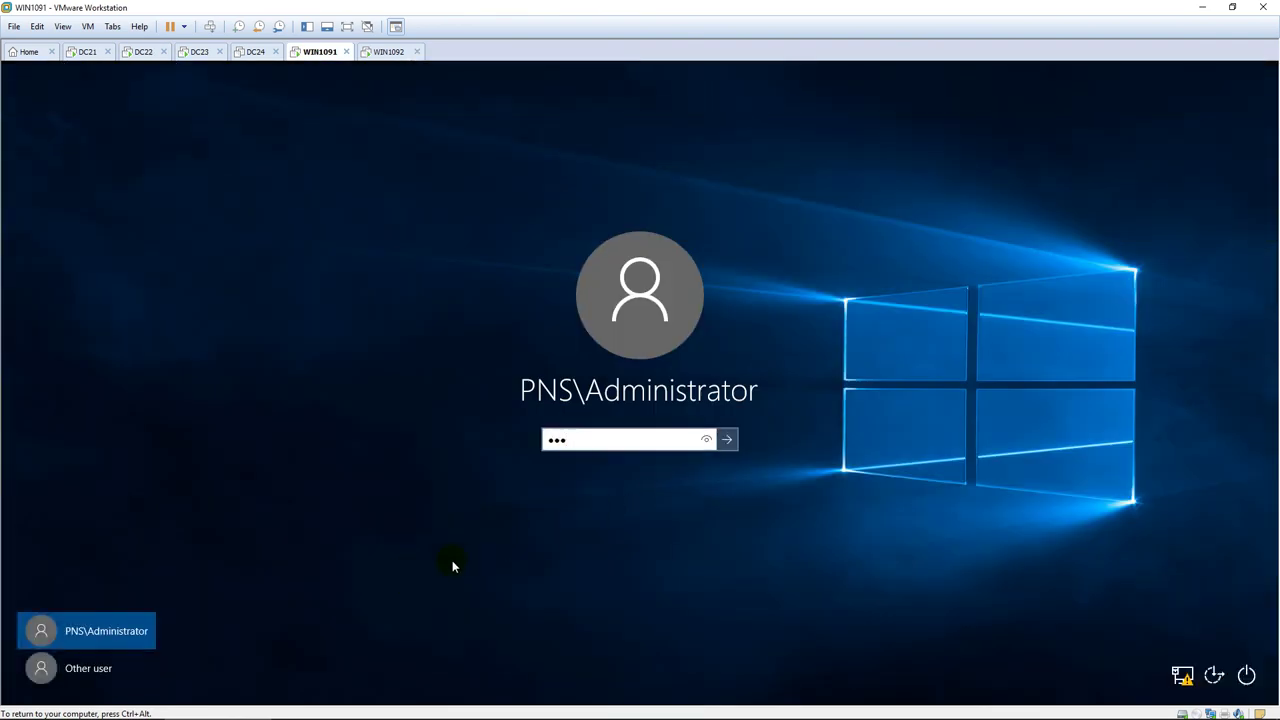
{"action": "type", "text": "0rd"}
{"action": "key", "text": "Return"}
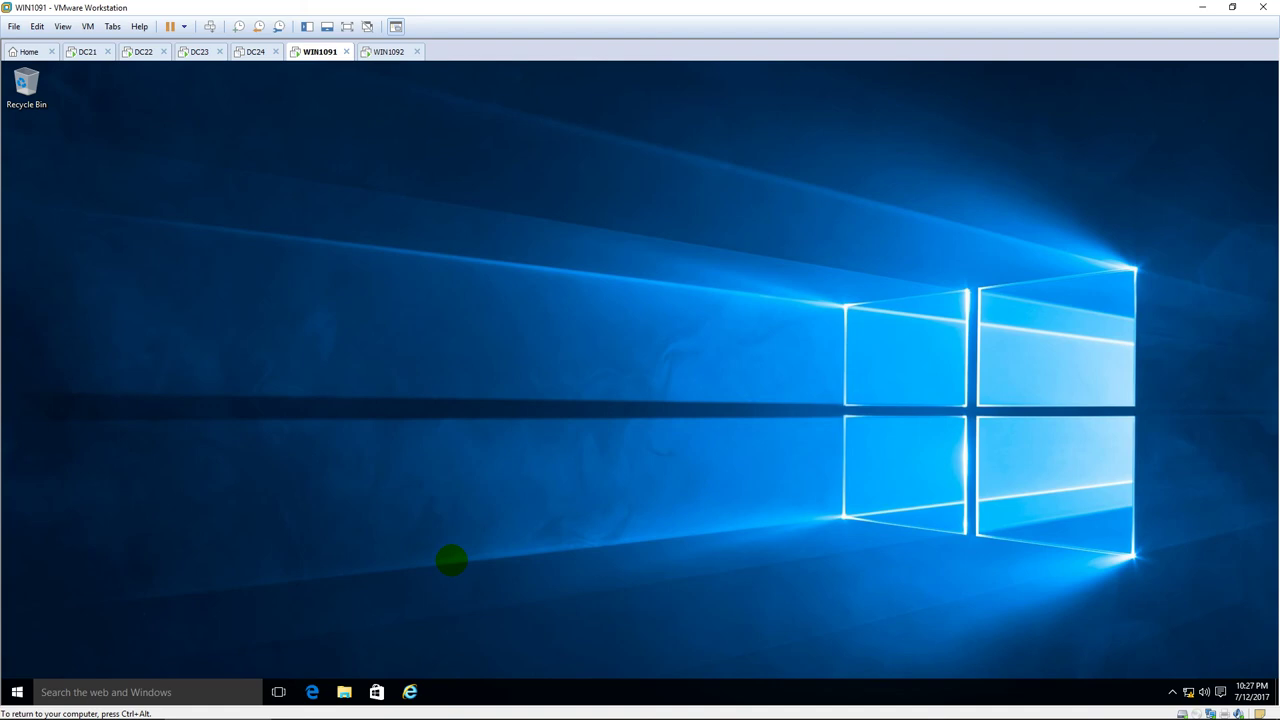
Launch Internet Explorer on WIN1091, postpone setup, and dismiss the add-on bar and extra tab.
{"action": "left_click", "coordinate": [410, 692]}
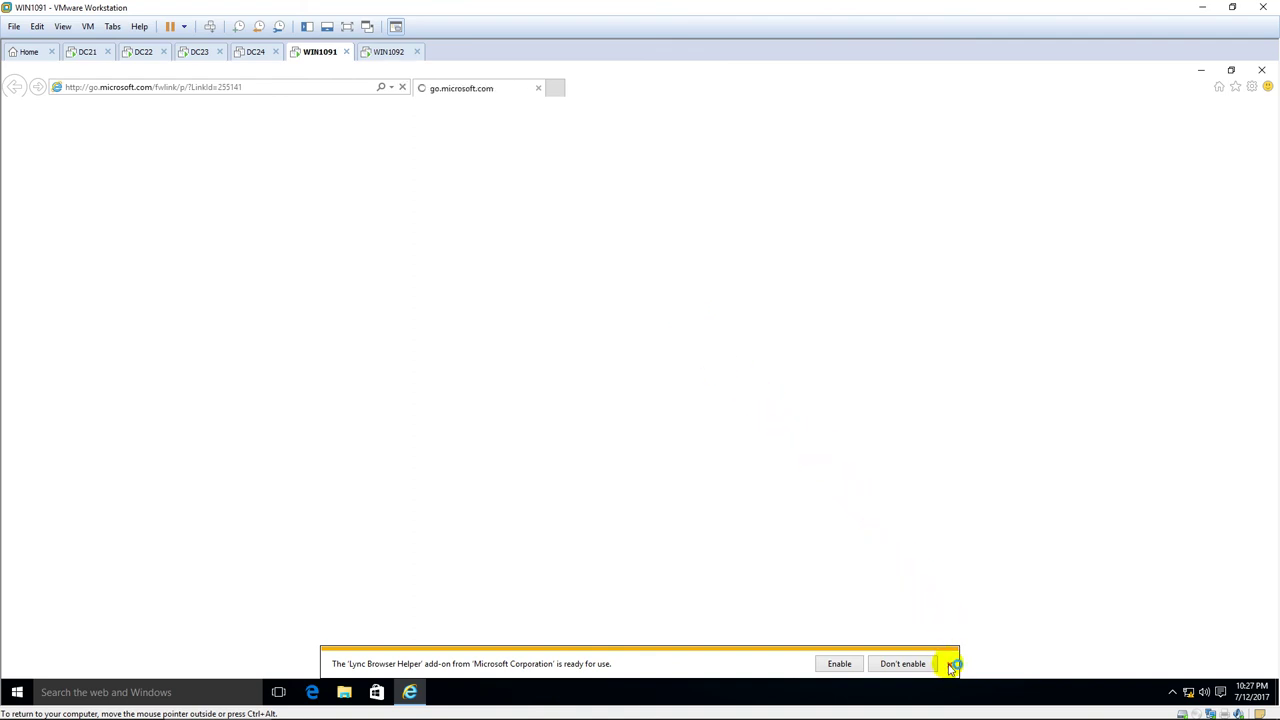
{"action": "left_click", "coordinate": [800, 463]}
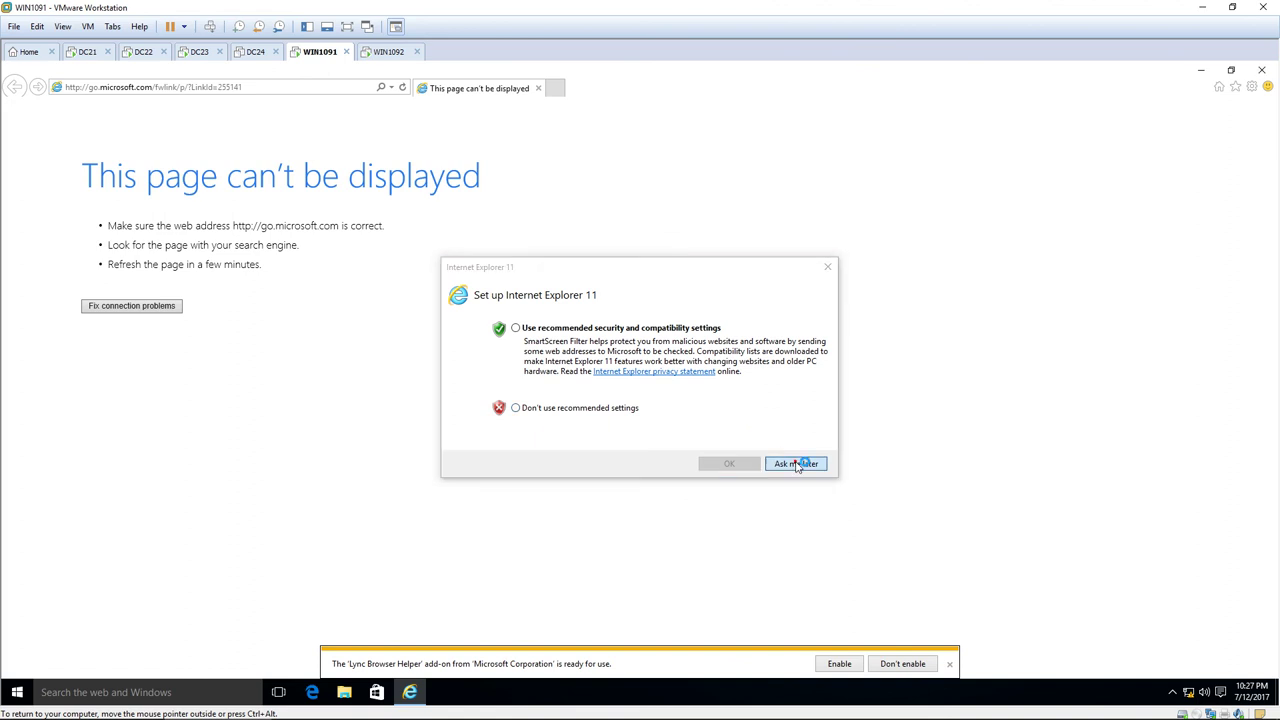
{"action": "left_click", "coordinate": [951, 668]}
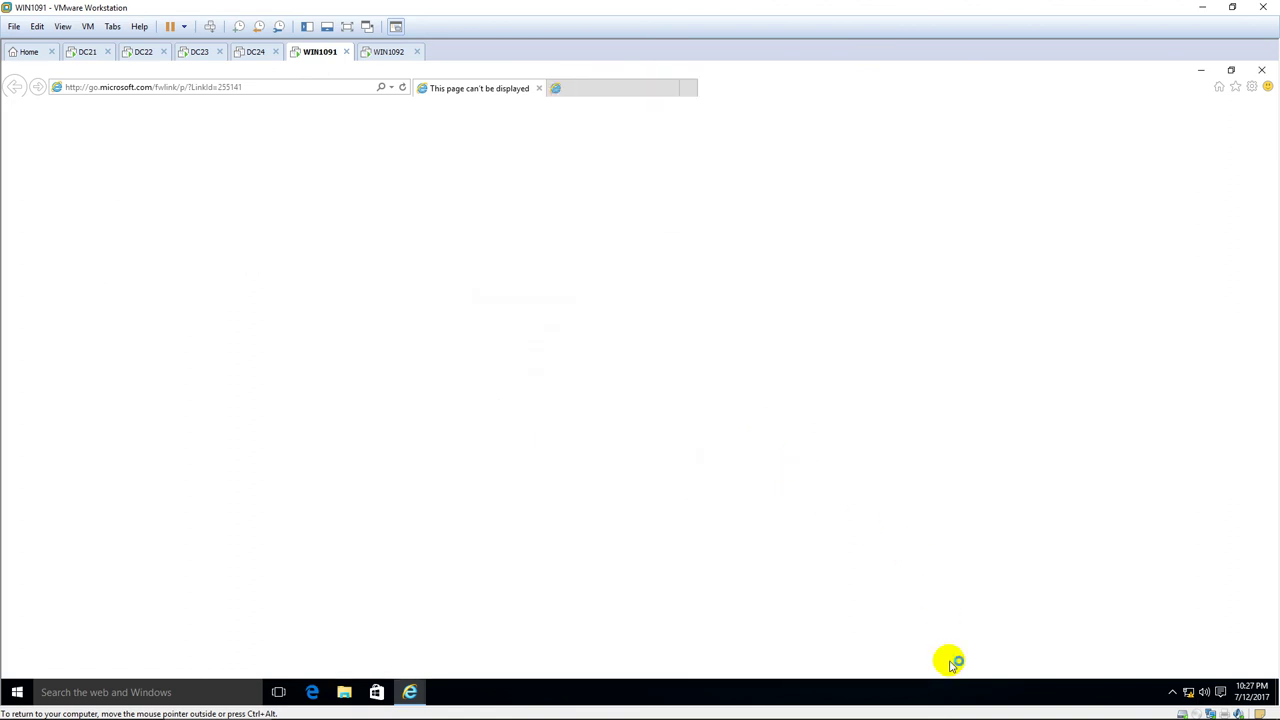
{"action": "left_click", "coordinate": [673, 89]}
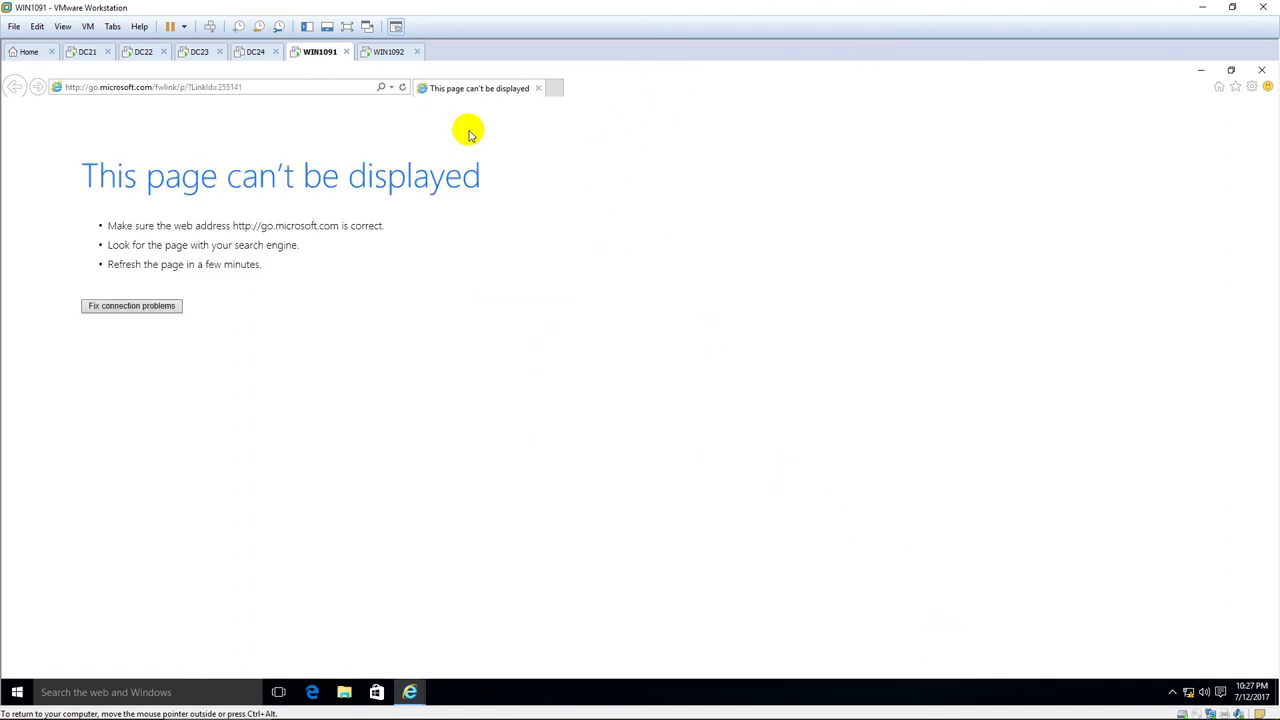
{"action": "left_click", "coordinate": [313, 90]}
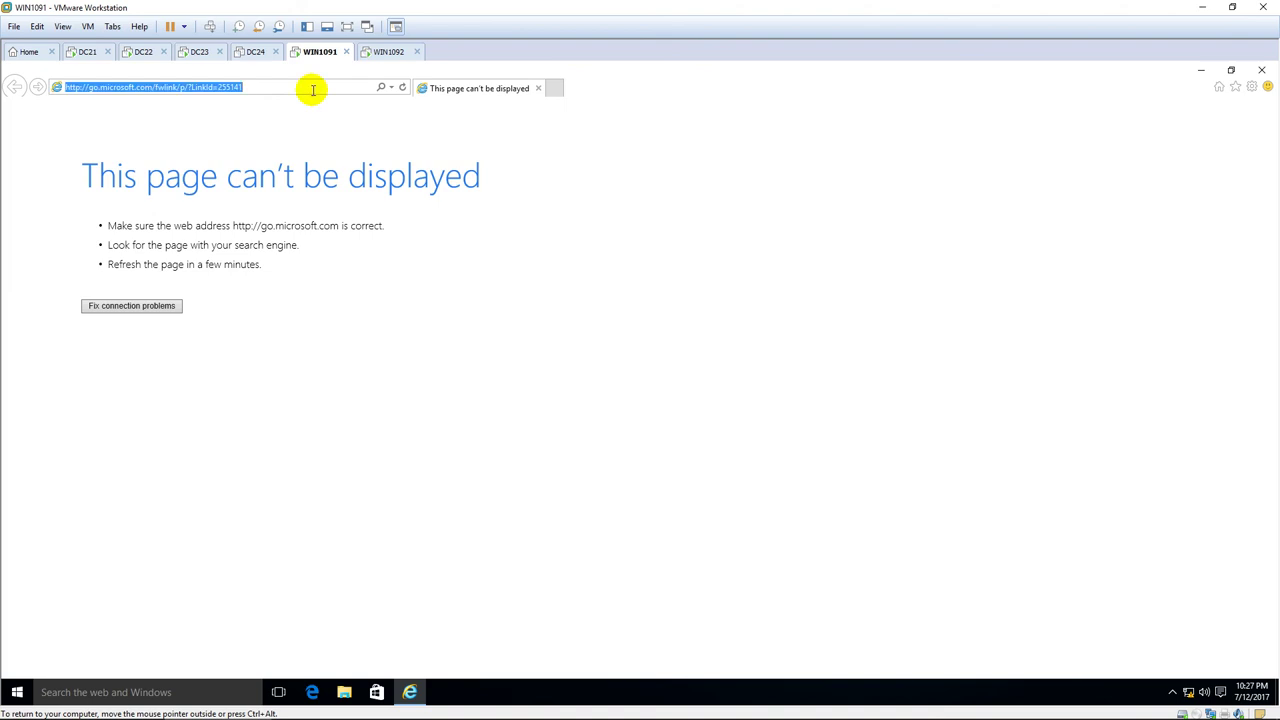
{"action": "type", "text": "http://ww"}
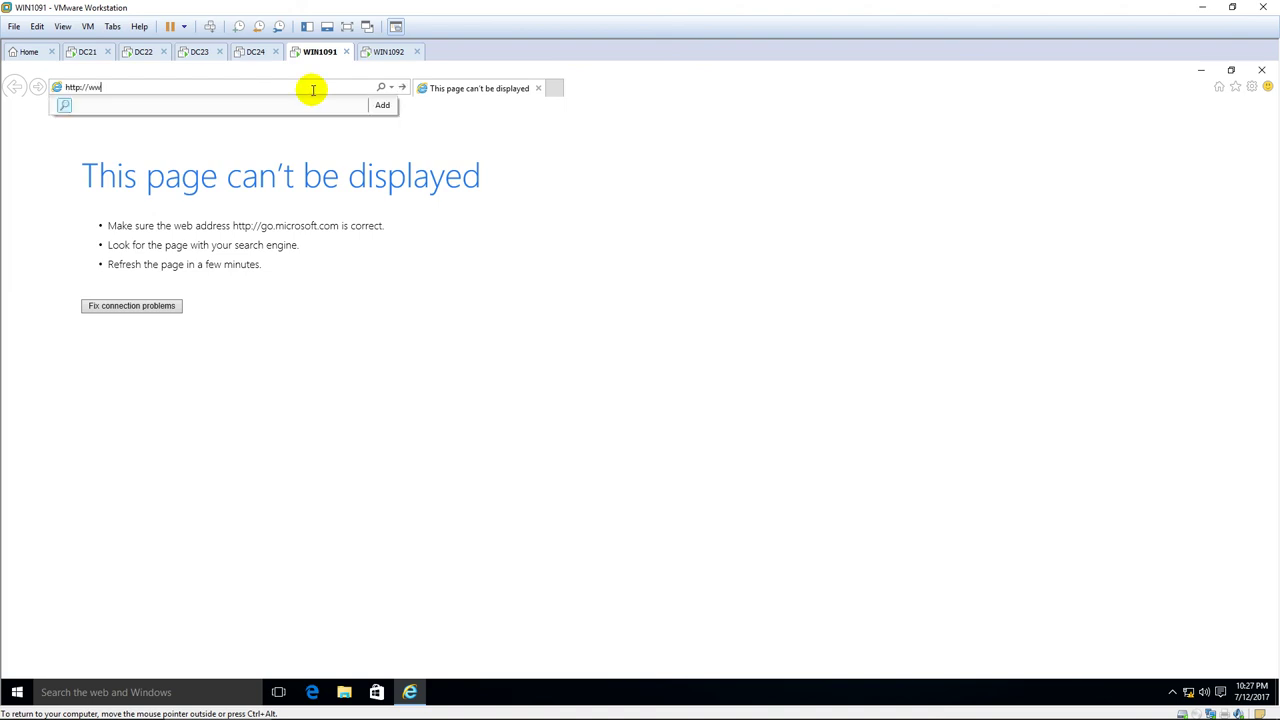
{"action": "type", "text": "w.pns.vn"}
{"action": "key", "text": "Return"}
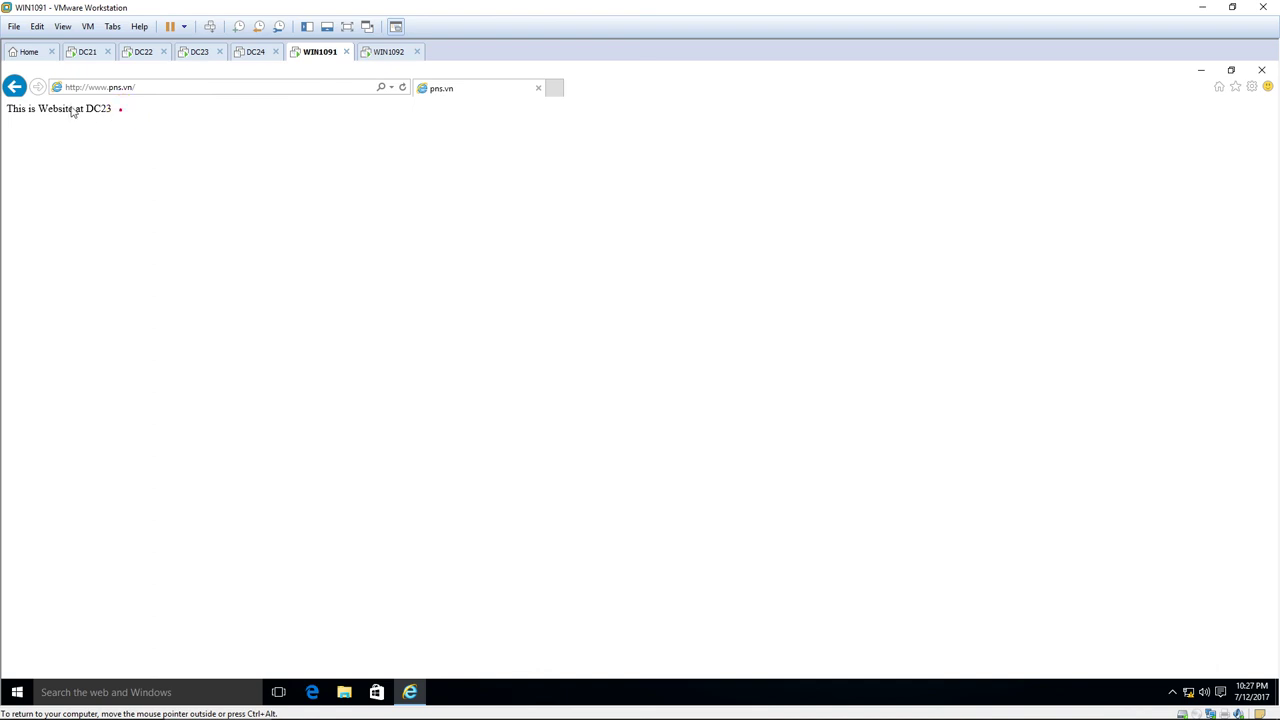
{"action": "mouse_move", "coordinate": [114, 110]}
{"action": "left_mouse_down"}
{"action": "mouse_move", "coordinate": [12, 110]}
{"action": "mouse_move", "coordinate": [119, 108]}
{"action": "left_mouse_up"}
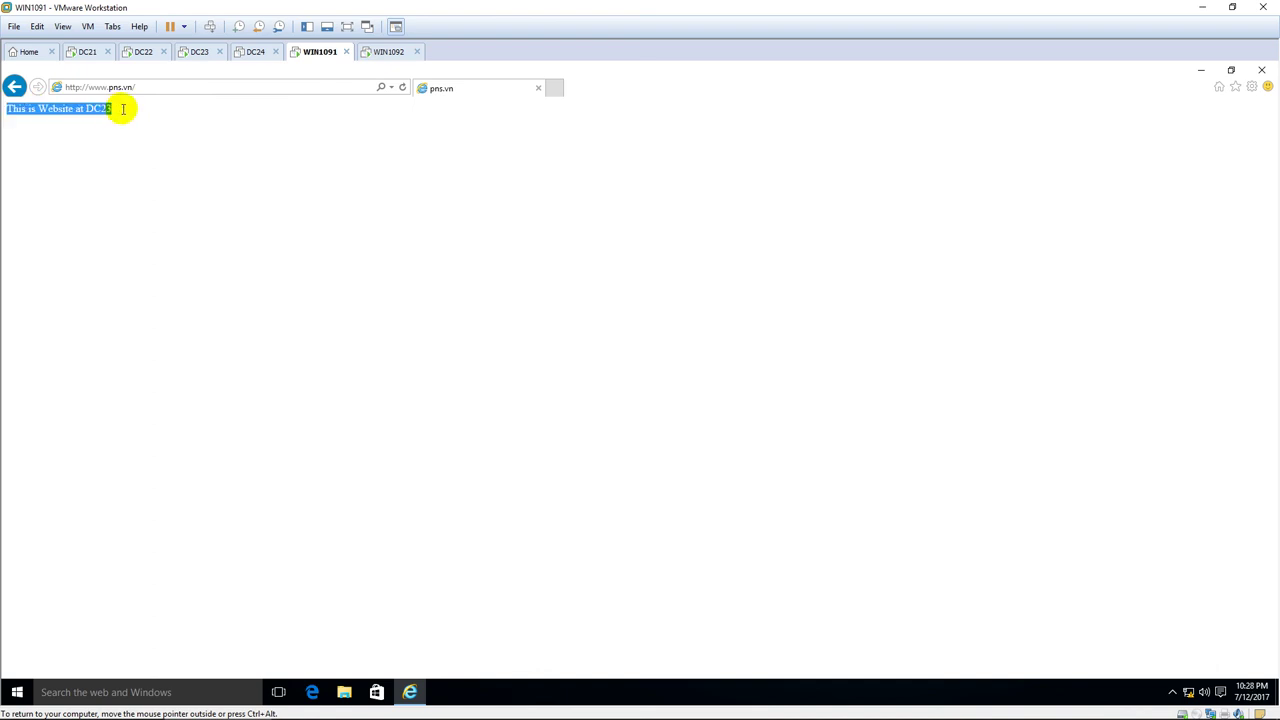
{"action": "left_click", "coordinate": [122, 115]}
{"action": "double_click", "coordinate": [97, 108]}
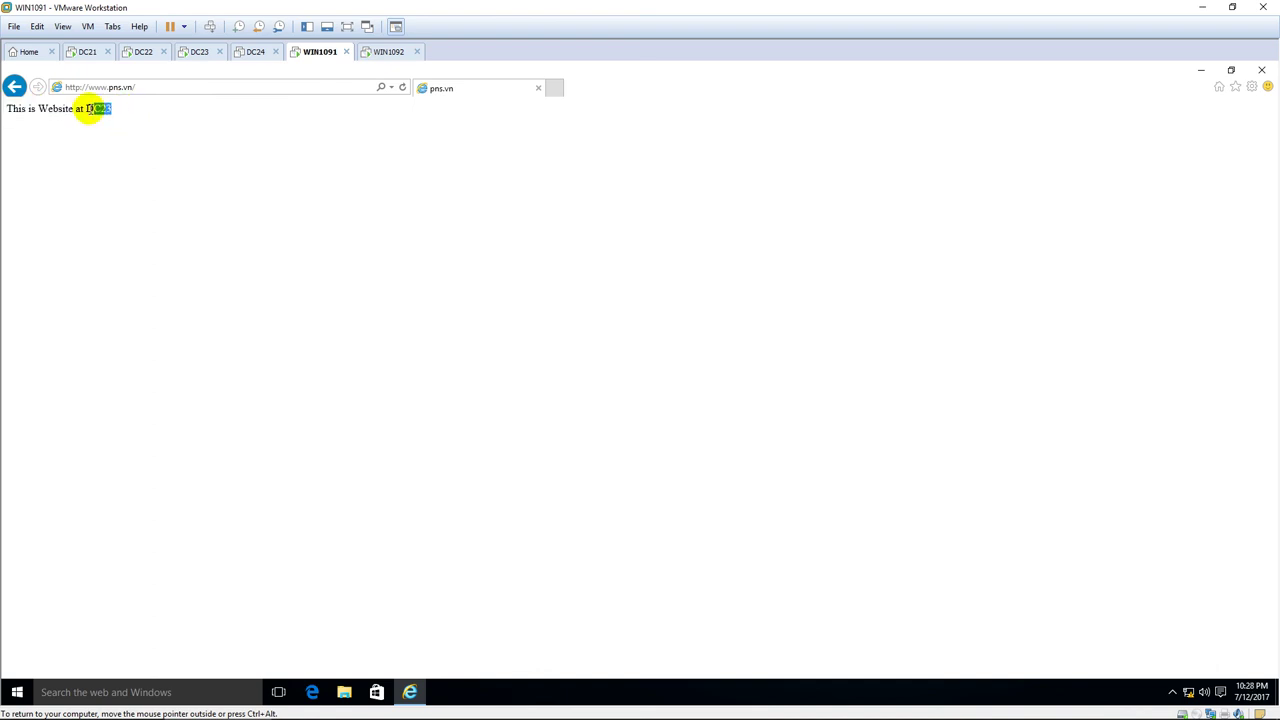
{"action": "left_click", "coordinate": [180, 163]}
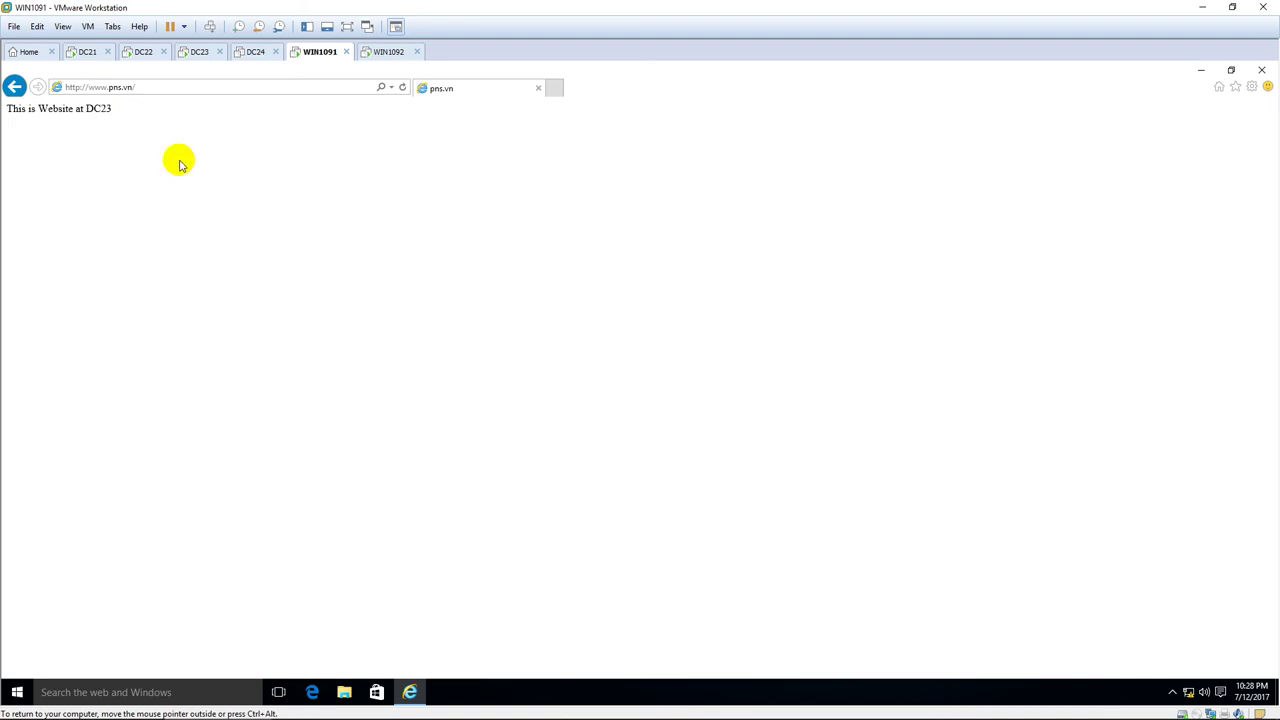
Unlock WIN1092 and sign in with the domain administrator password.
{"action": "left_click", "coordinate": [381, 55]}
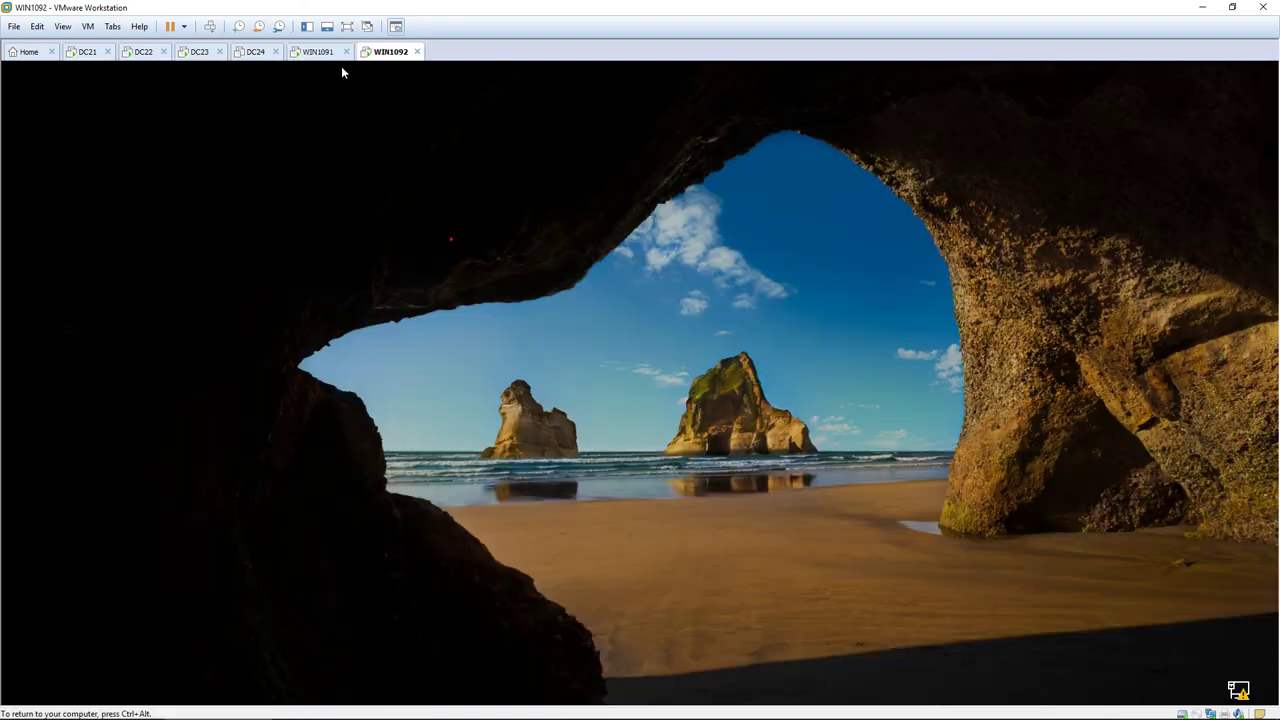
{"action": "left_click", "coordinate": [531, 230]}
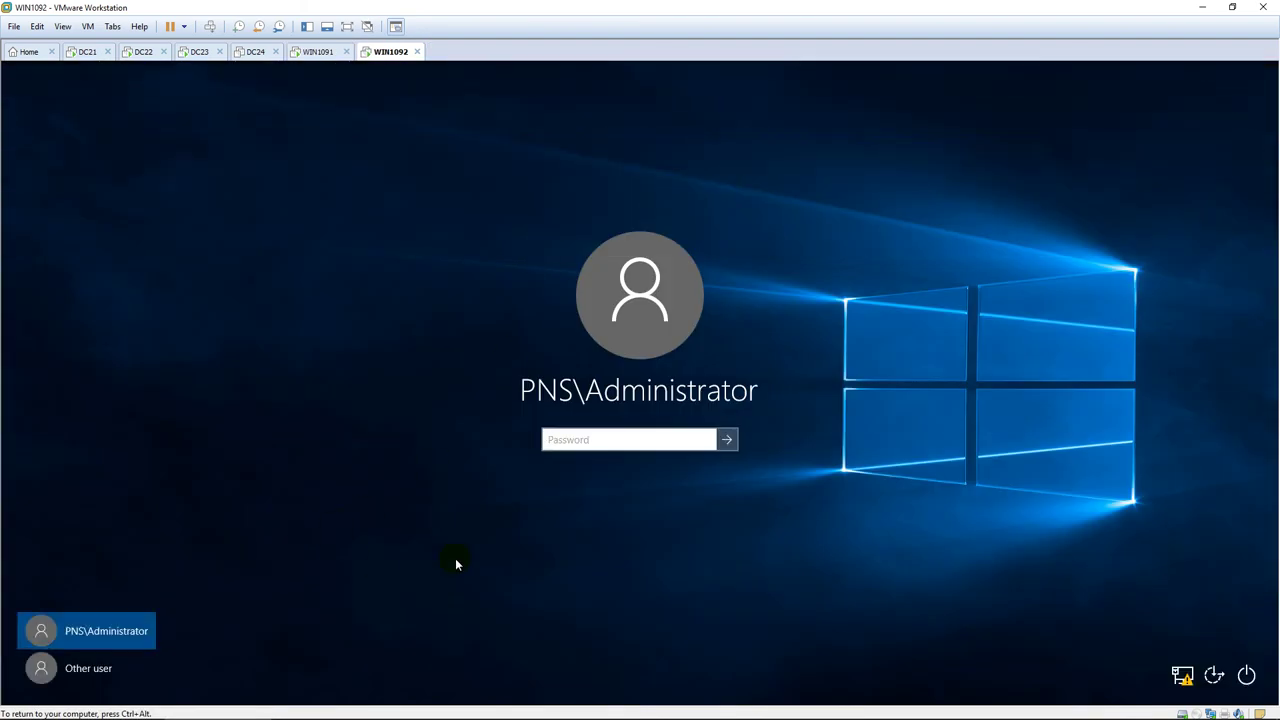
{"action": "type", "text": "P@ssw0rd"}
{"action": "key", "text": "Return"}
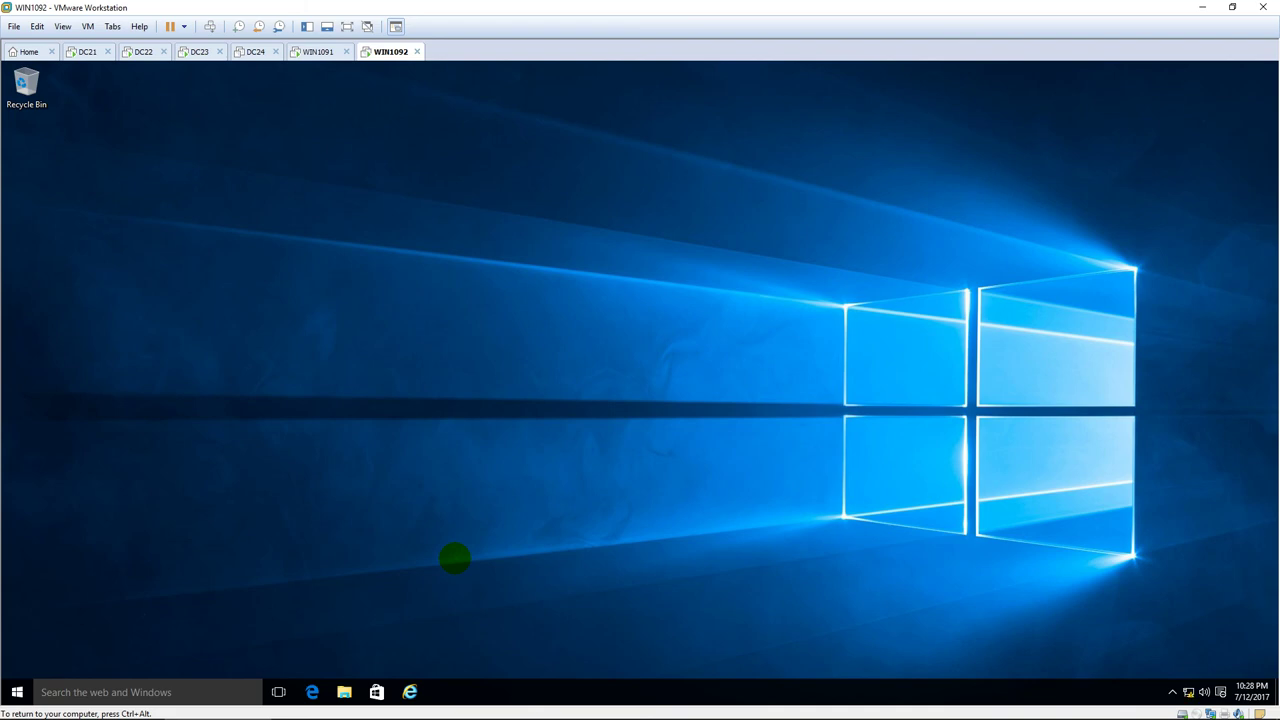
Refresh the desktop, launch Internet Explorer maximized, and dismiss setup, add-on bar and error tab.
{"action": "right_click", "coordinate": [628, 415]}
{"action": "left_click", "coordinate": [680, 456]}
{"action": "left_click", "coordinate": [563, 495]}
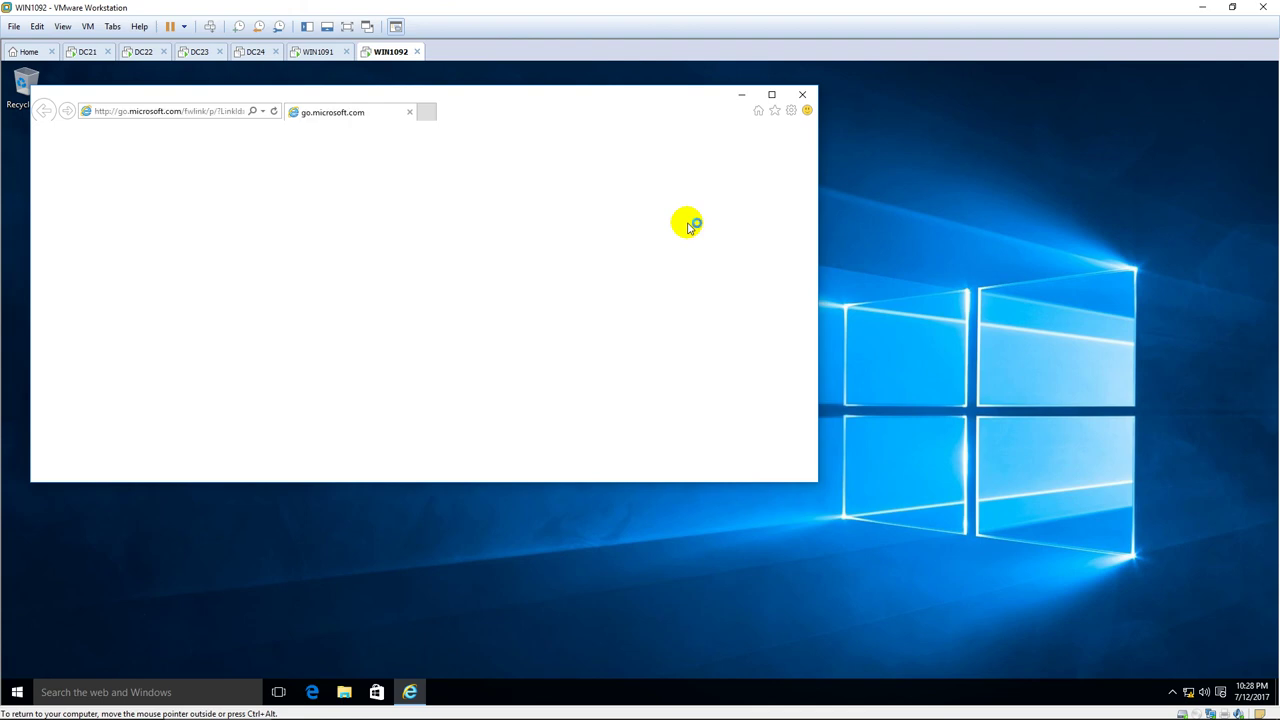
{"action": "left_click", "coordinate": [581, 379]}
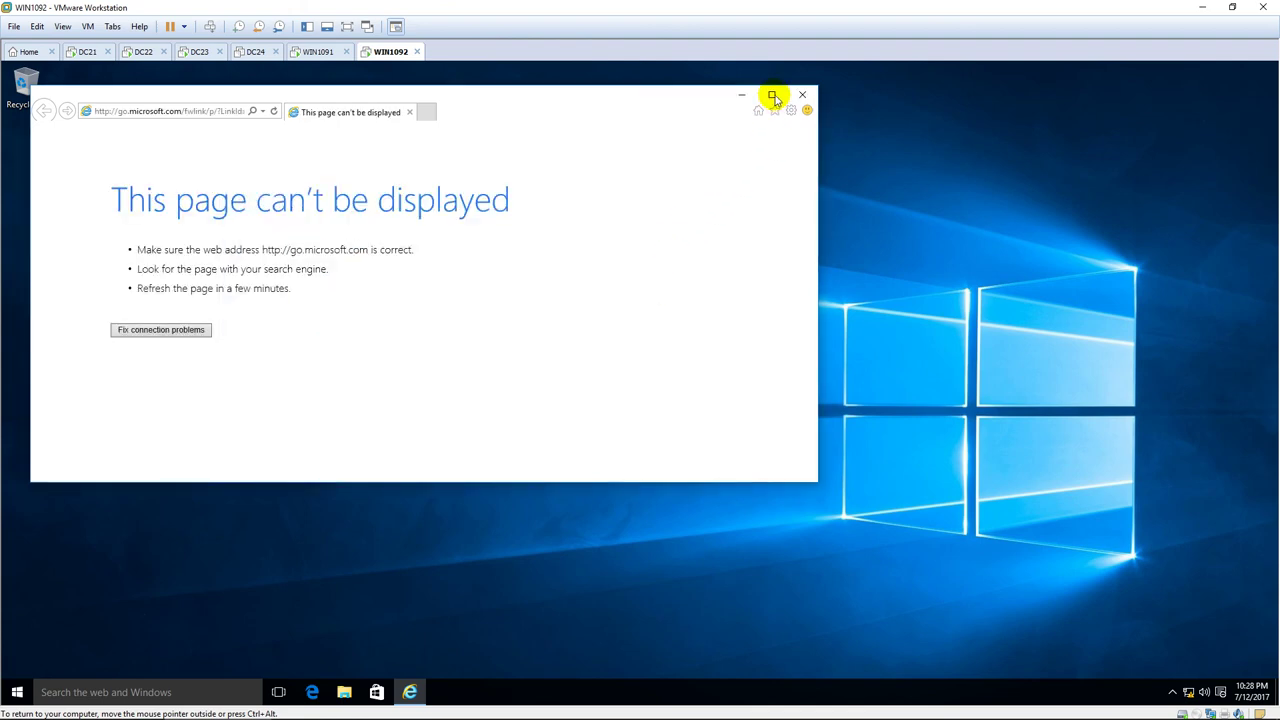
{"action": "left_click", "coordinate": [773, 96]}
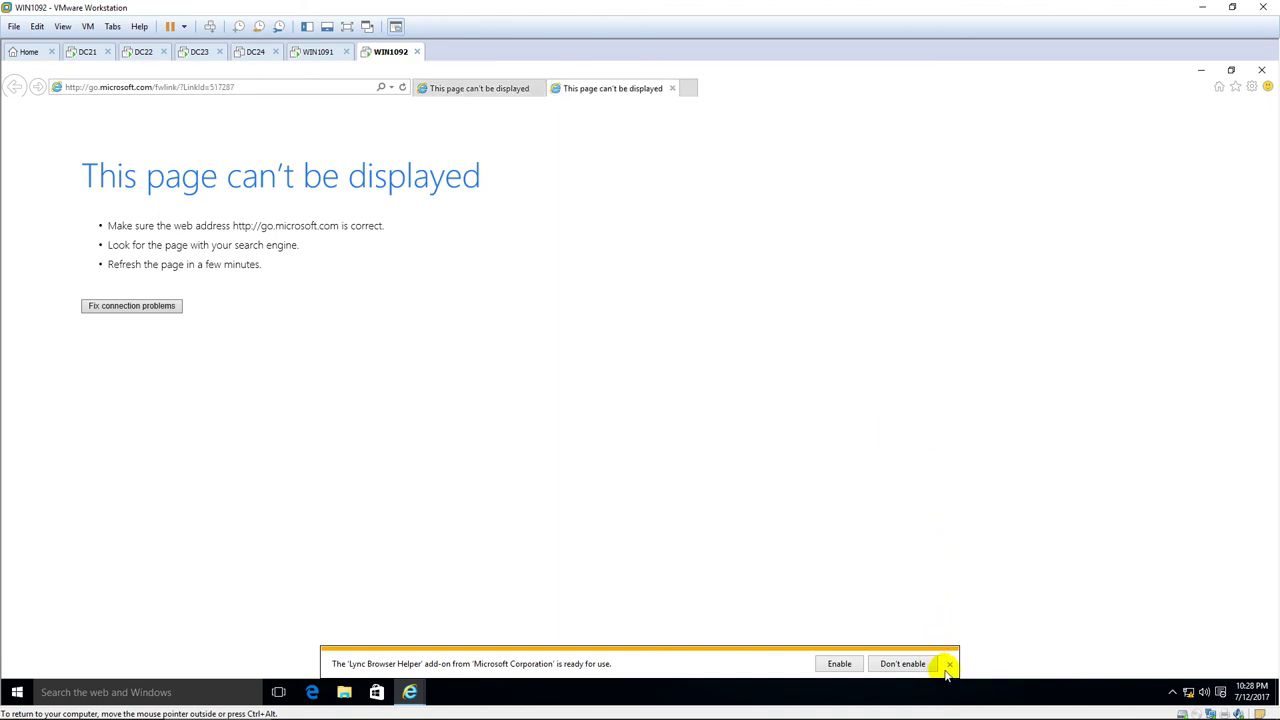
{"action": "left_click", "coordinate": [949, 664]}
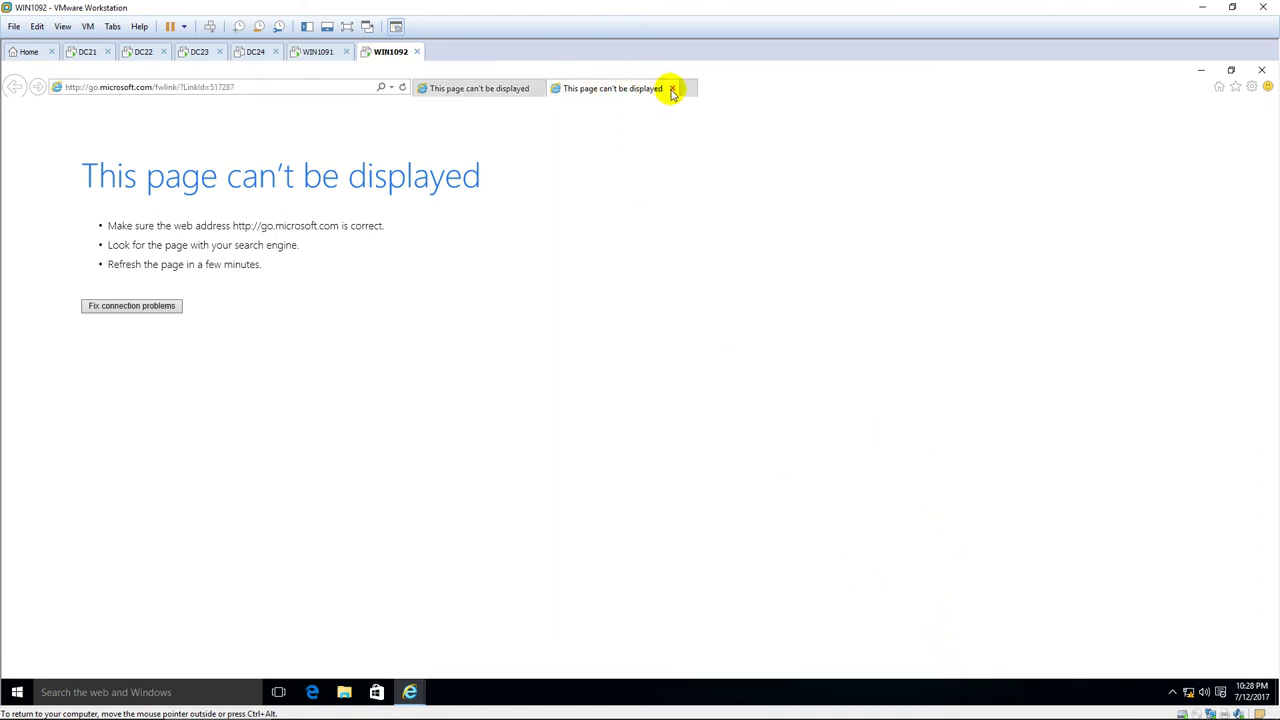
{"action": "left_click", "coordinate": [673, 90]}
{"action": "left_click", "coordinate": [321, 87]}
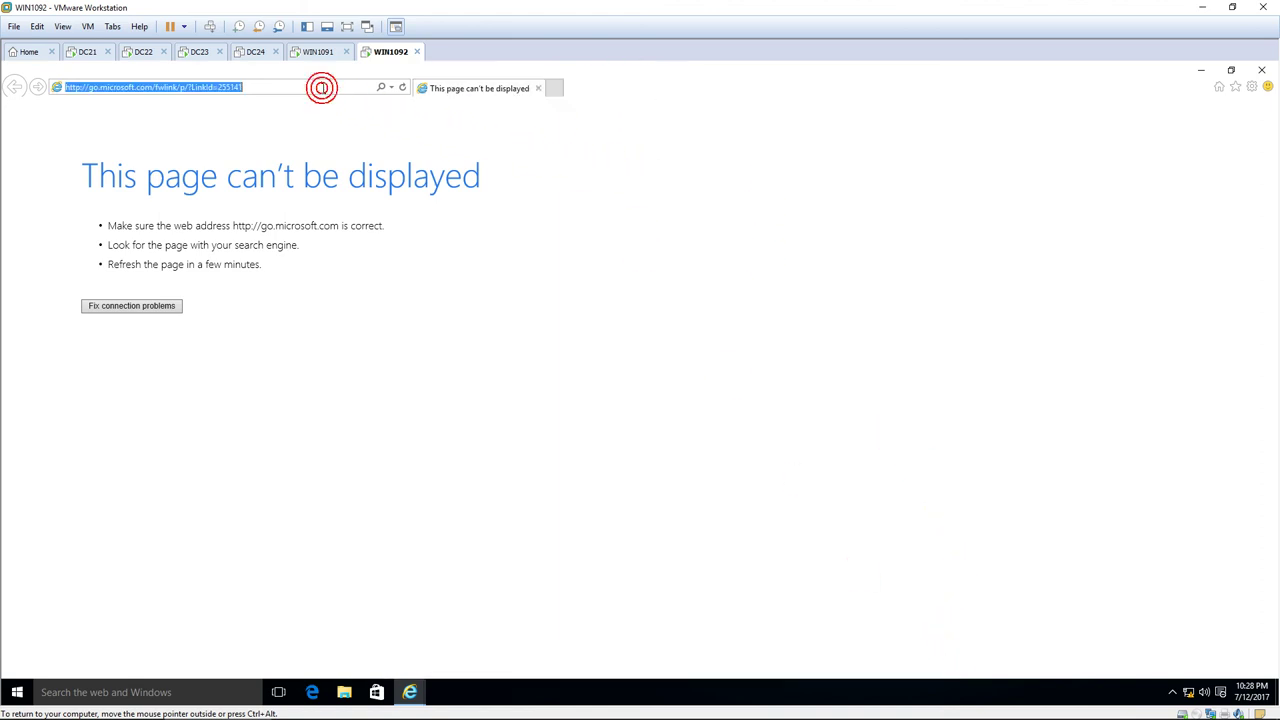
{"action": "type", "text": "http://"}
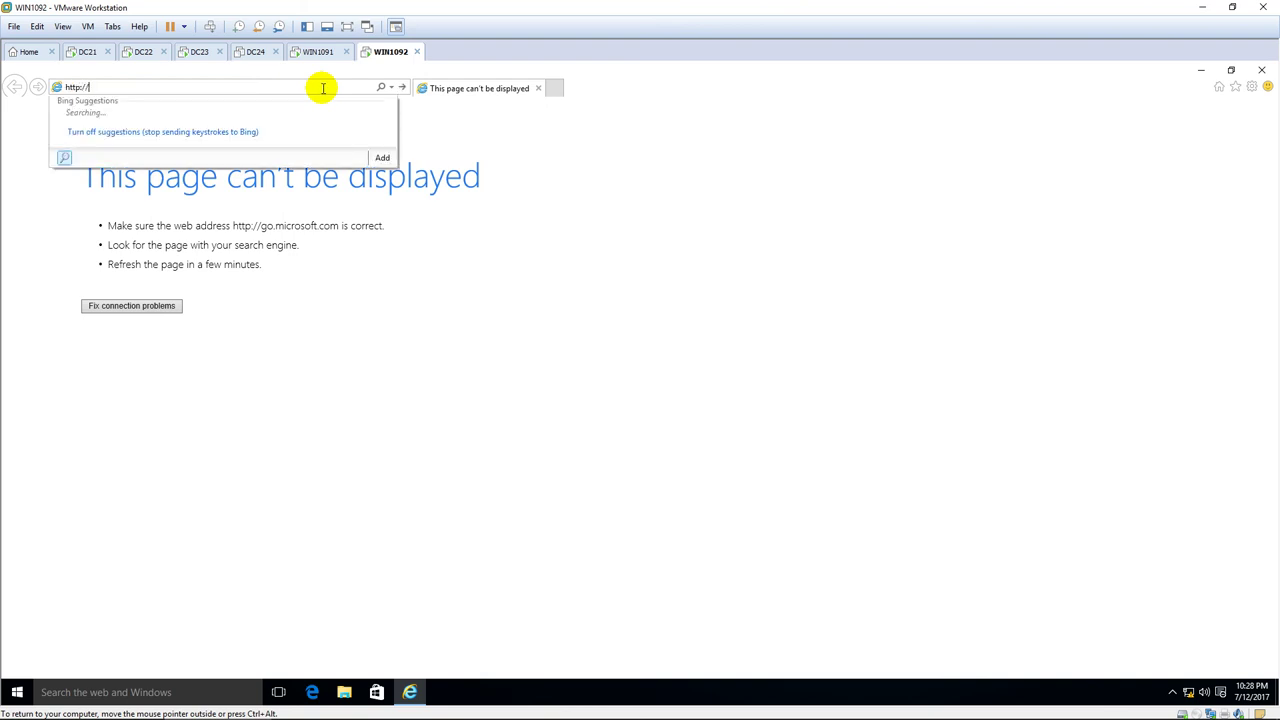
{"action": "type", "text": "www.pns.vn"}
{"action": "key", "text": "Return"}
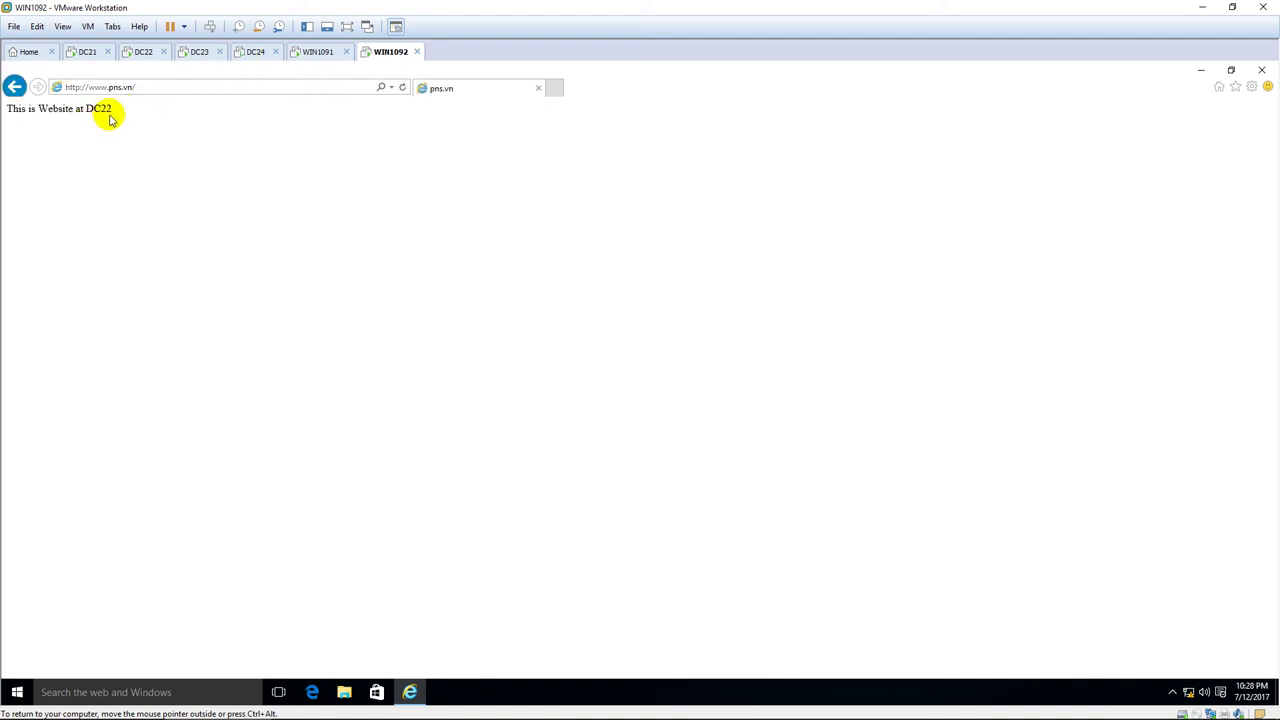
{"action": "double_click", "coordinate": [88, 114]}
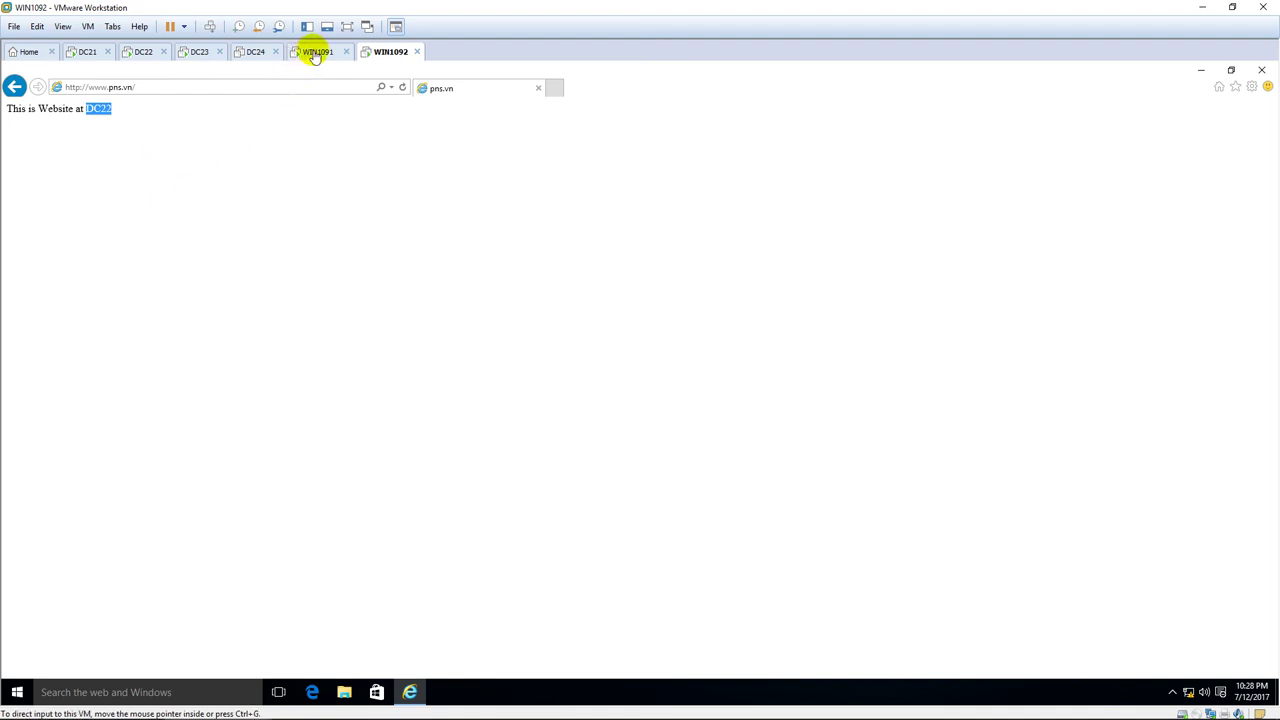
Compare WIN1091's DC23 page against WIN1092's DC22 page.
{"action": "left_click", "coordinate": [314, 50]}
{"action": "left_click", "coordinate": [380, 49]}
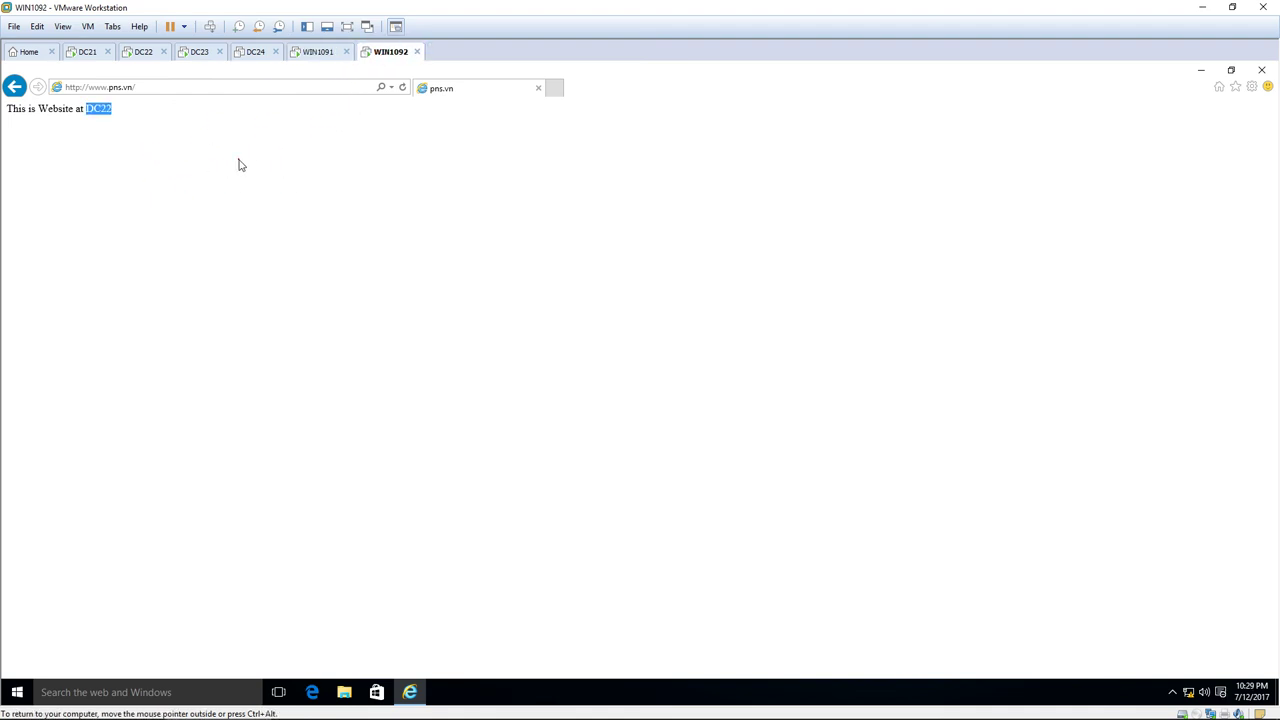
{"action": "left_click", "coordinate": [106, 106]}
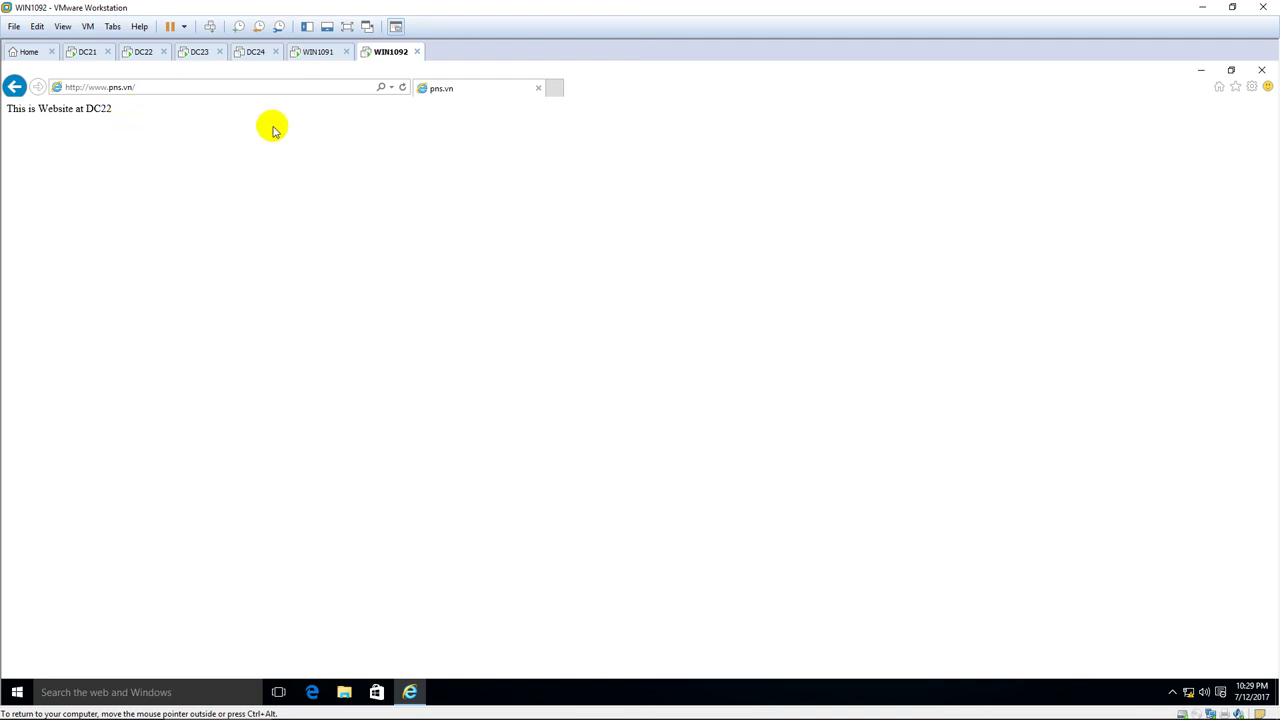
{"action": "left_click", "coordinate": [324, 52]}
{"action": "left_click", "coordinate": [373, 58]}
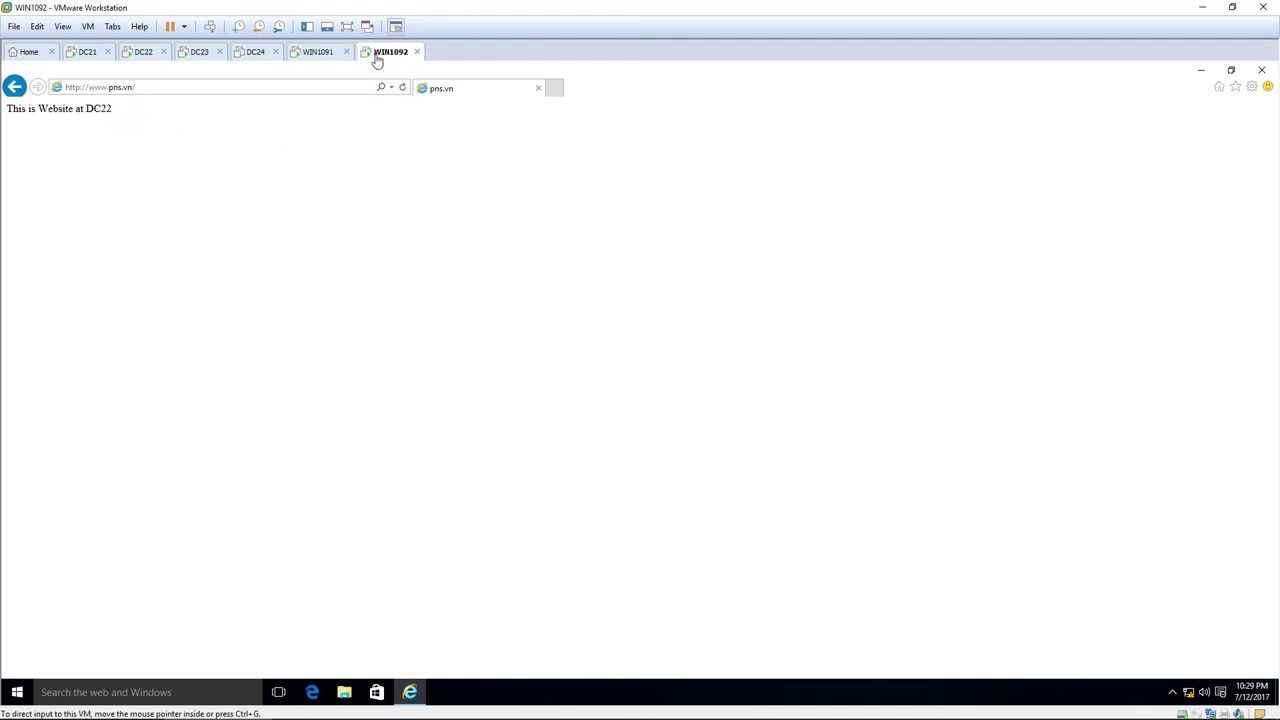
{"action": "left_click", "coordinate": [318, 56]}
{"action": "left_click", "coordinate": [386, 58]}
{"action": "left_click", "coordinate": [323, 57]}
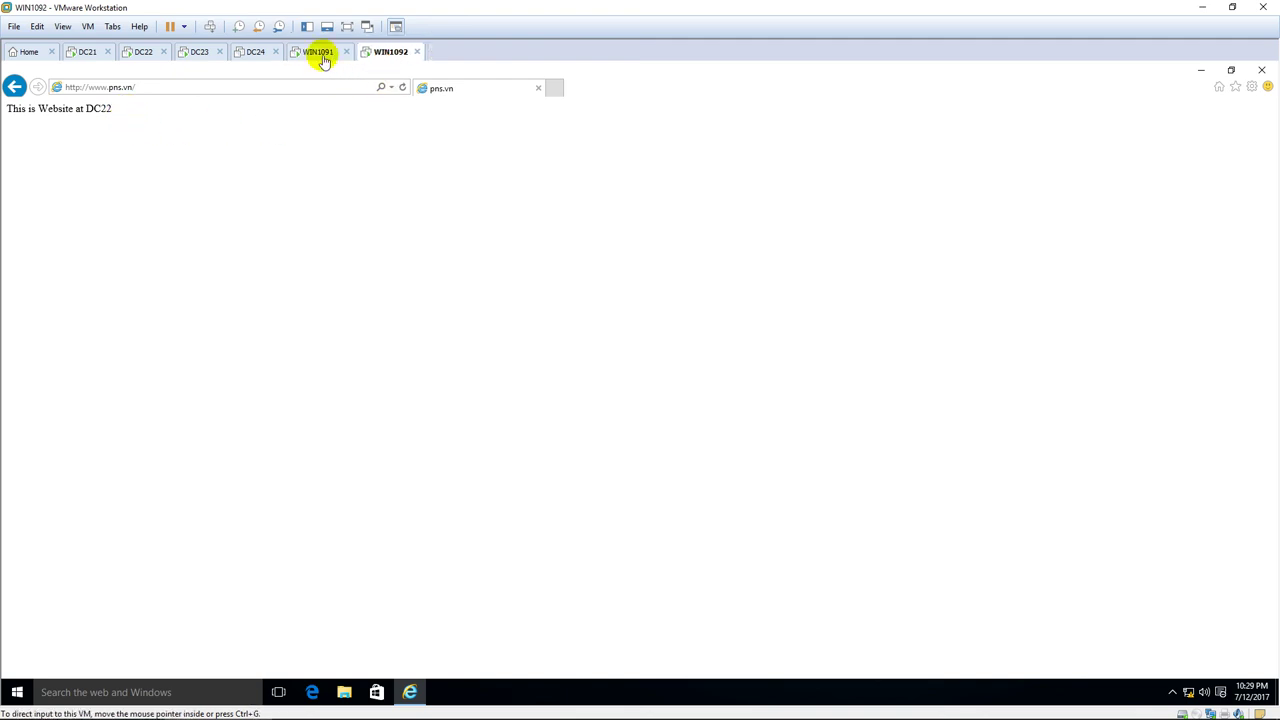
{"action": "left_click", "coordinate": [372, 58]}
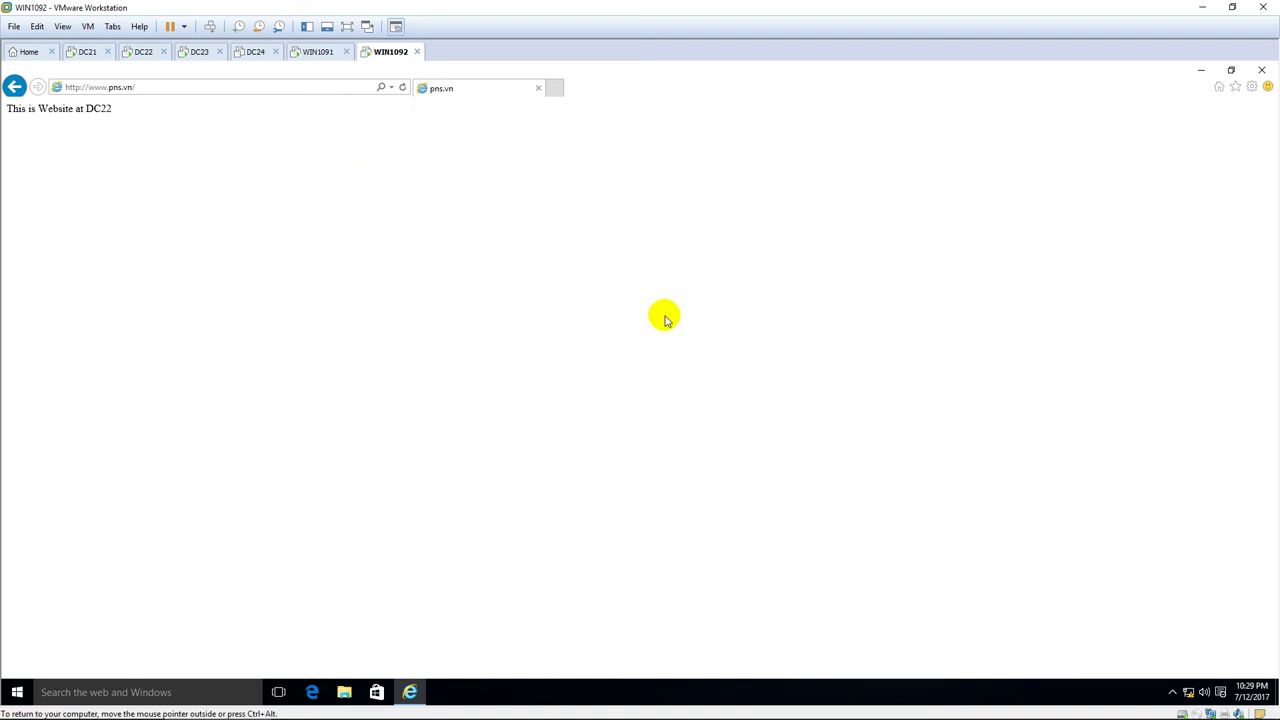